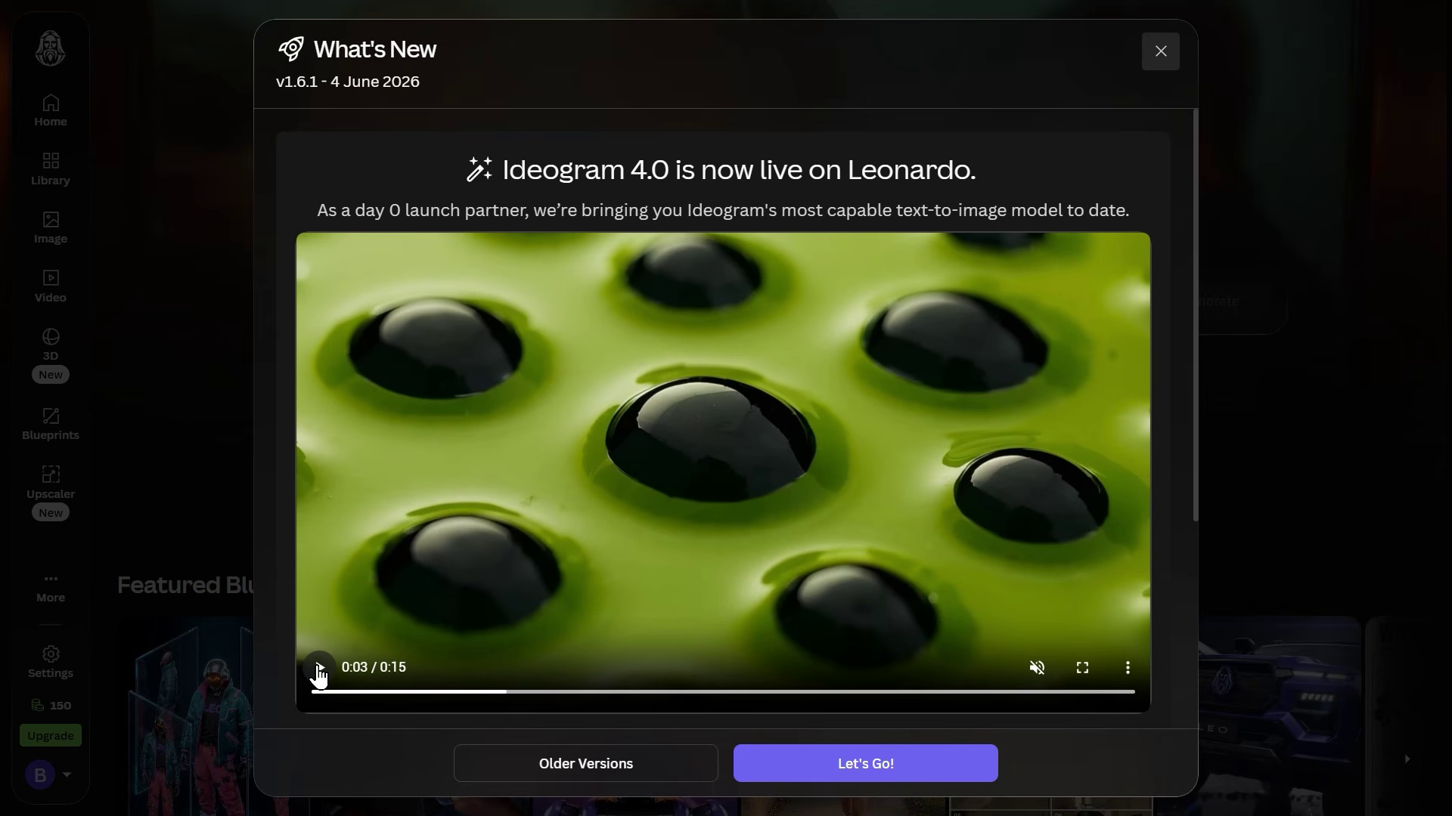
# Dismiss the What's New announcement and browse the home page's Community Creations gallery.
pyautogui.click(1158, 51)
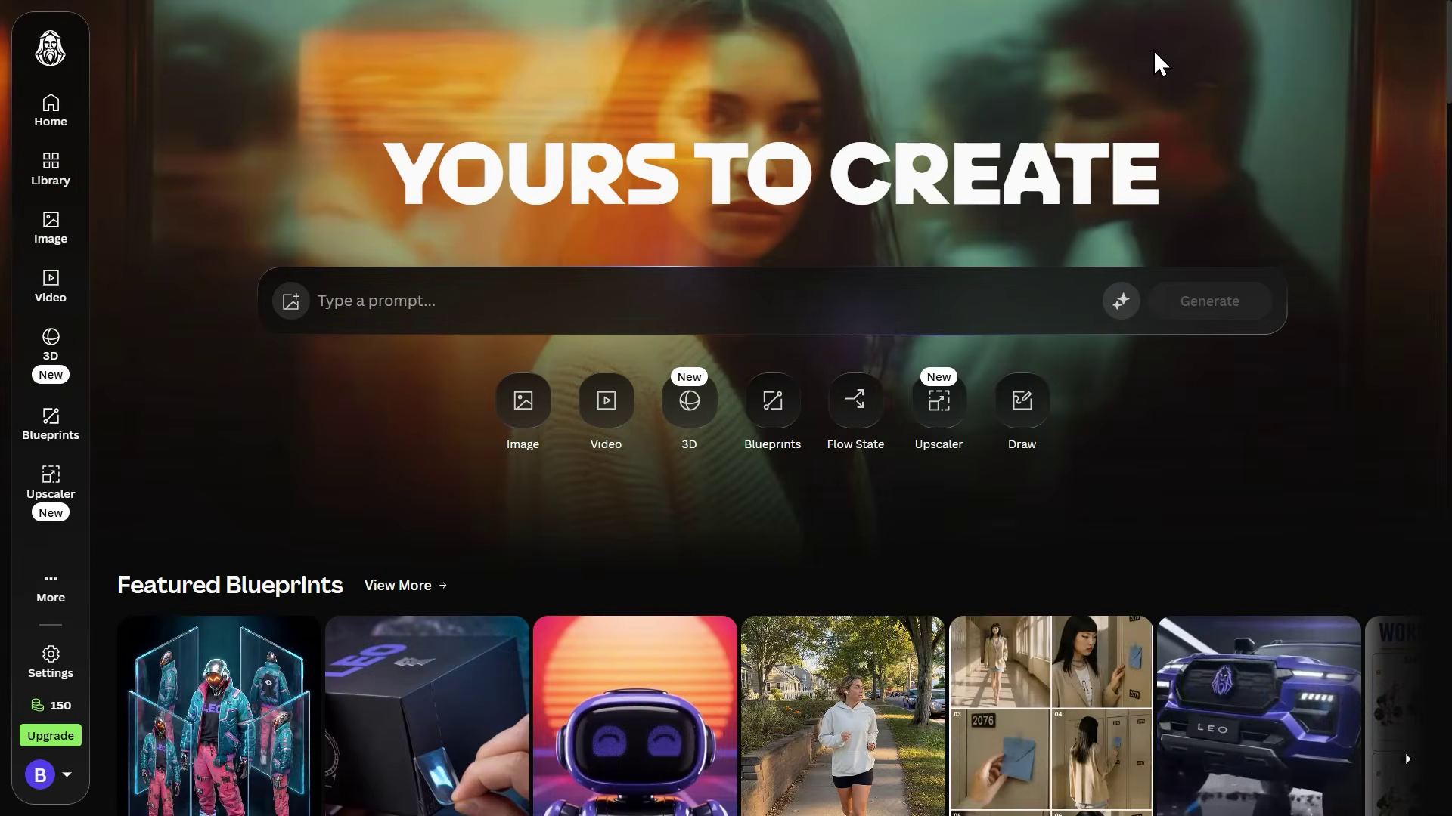
pyautogui.scroll(-13, 865, 287)
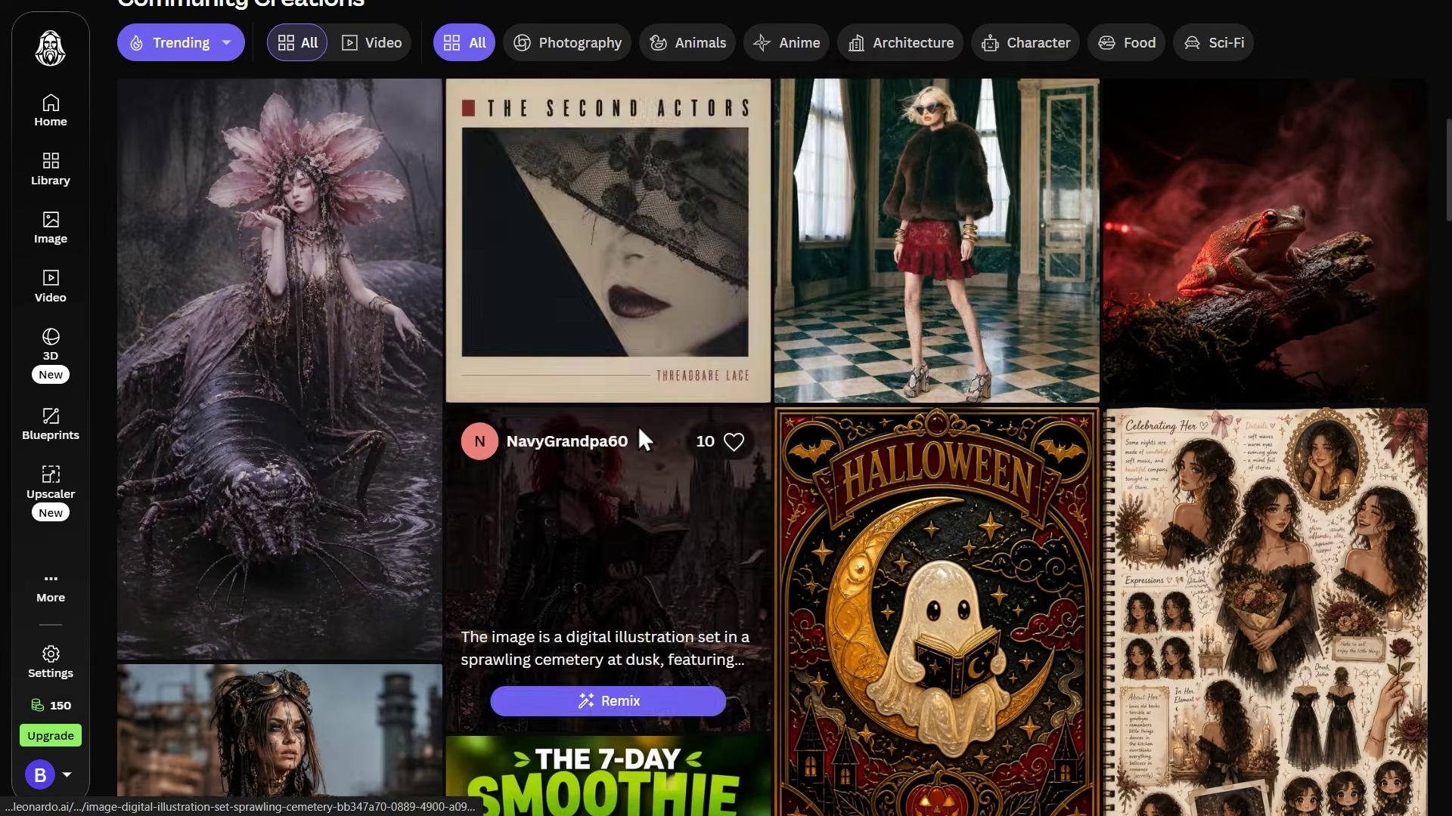
pyautogui.scroll(-6, 792, 538)
# View the smoothie poster, character design sheet, leaf conditions infographic and cartoon shopper in the community gallery, and close the viewer.
pyautogui.click(624, 505)
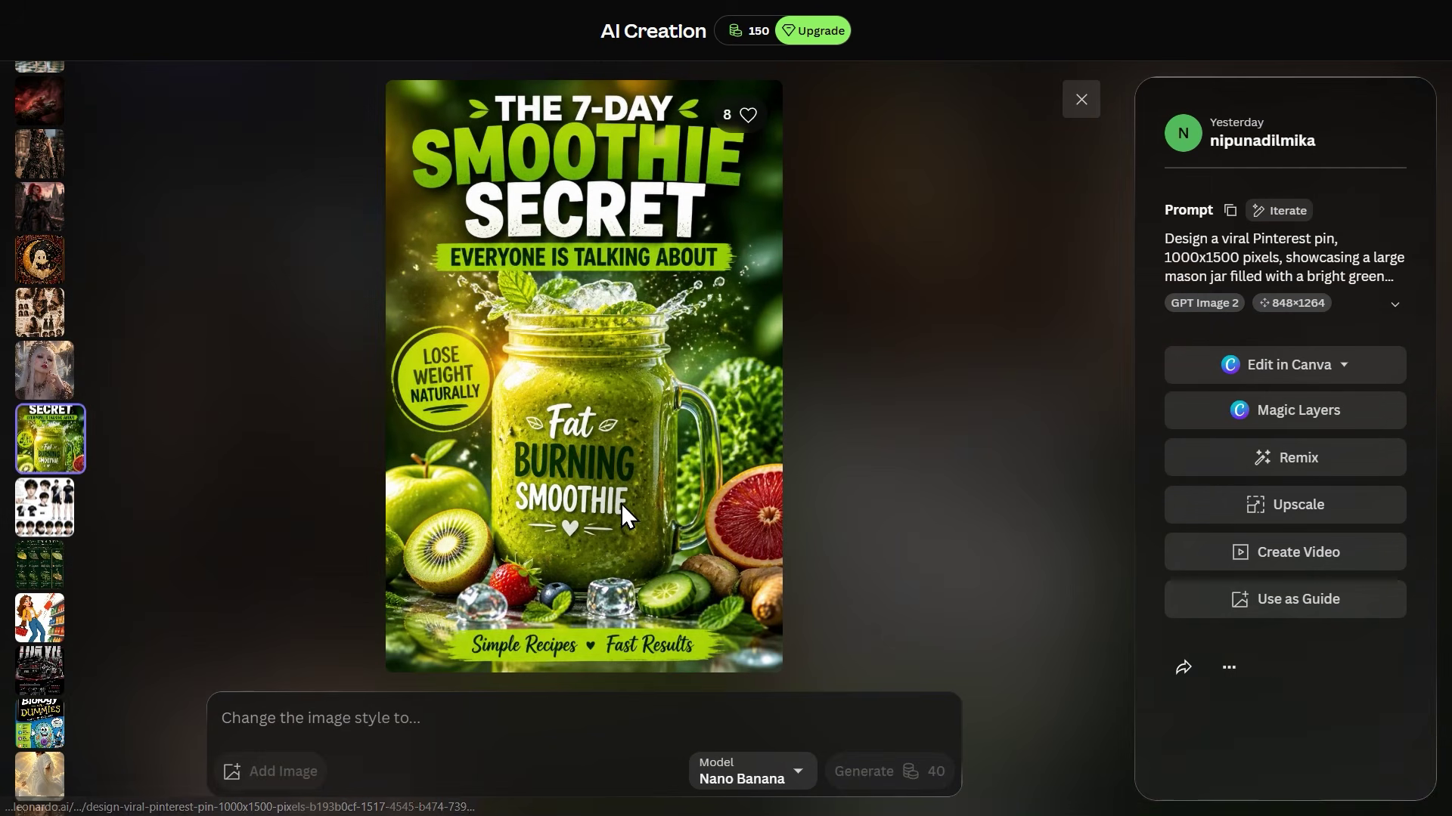
pyautogui.click(33, 521)
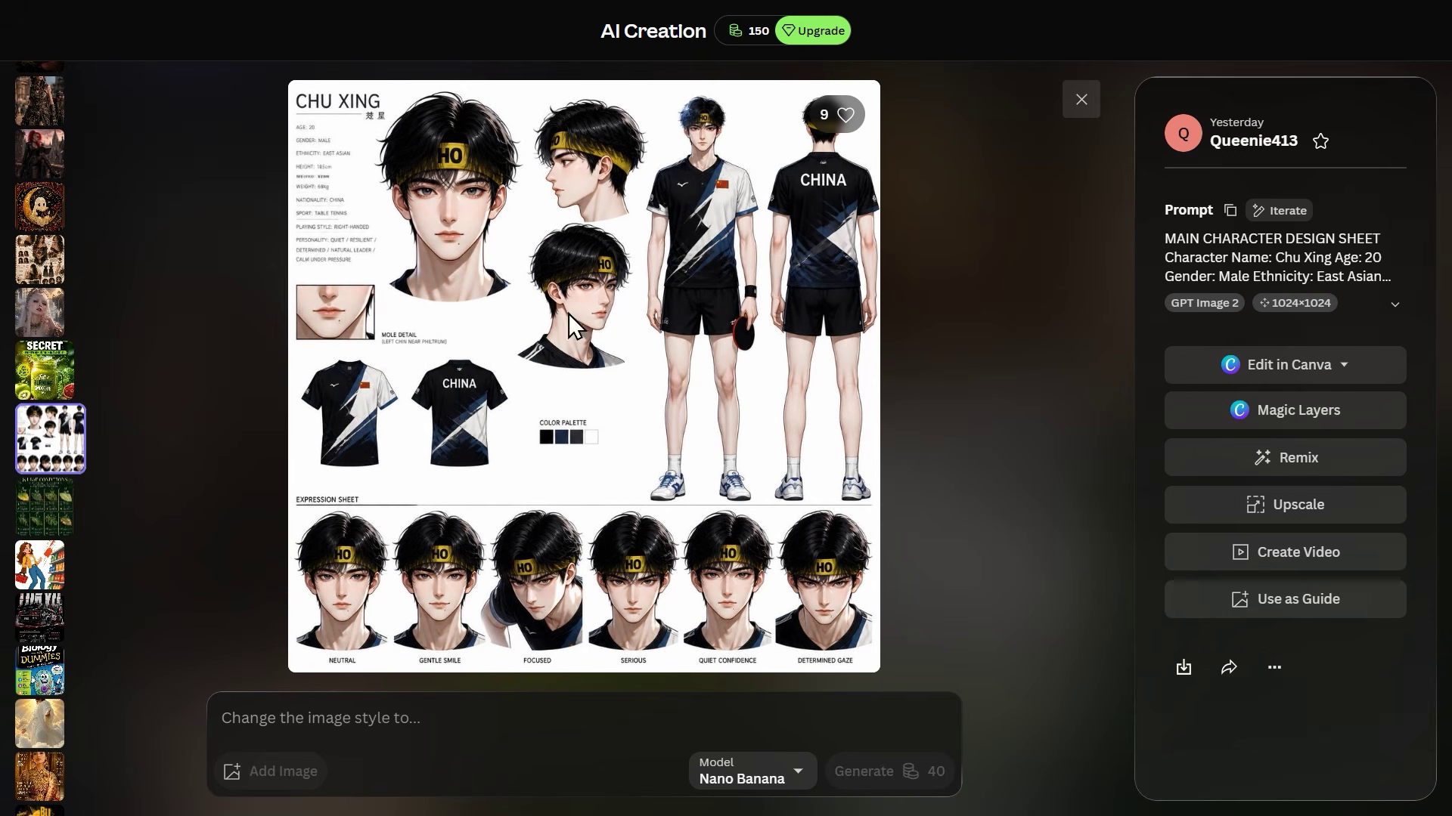
pyautogui.click(47, 522)
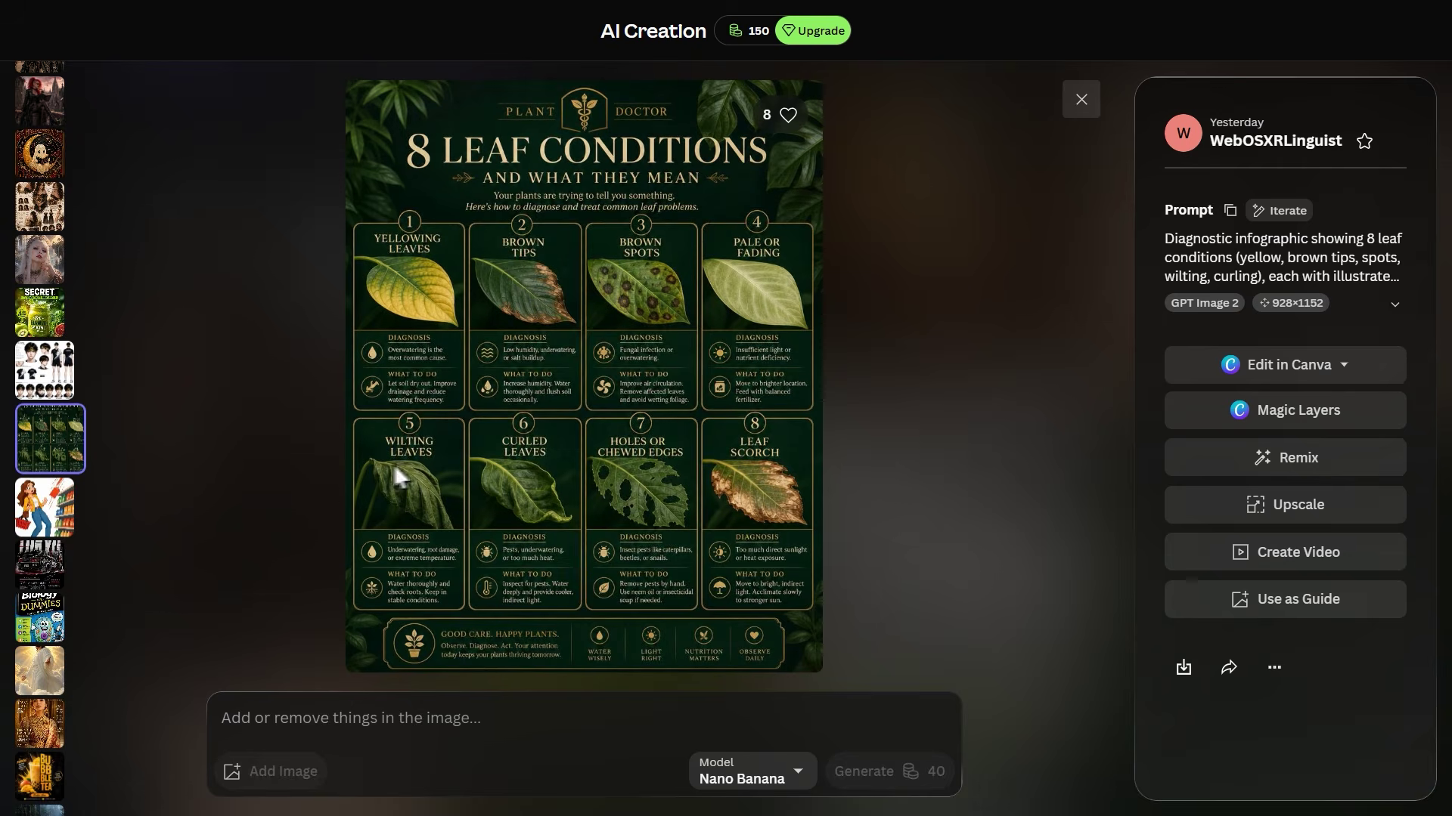
pyautogui.click(57, 520)
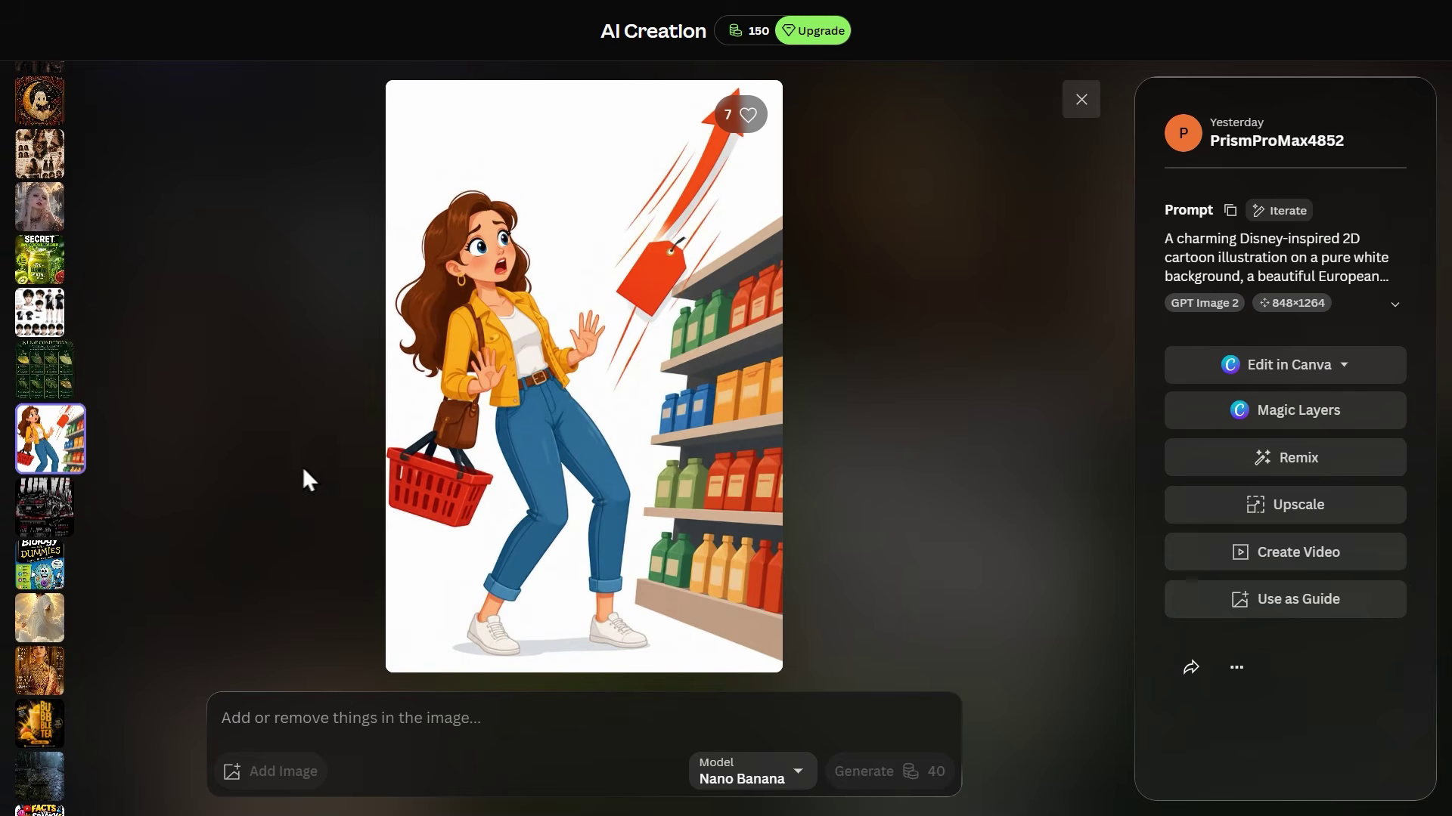
pyautogui.press('Escape')
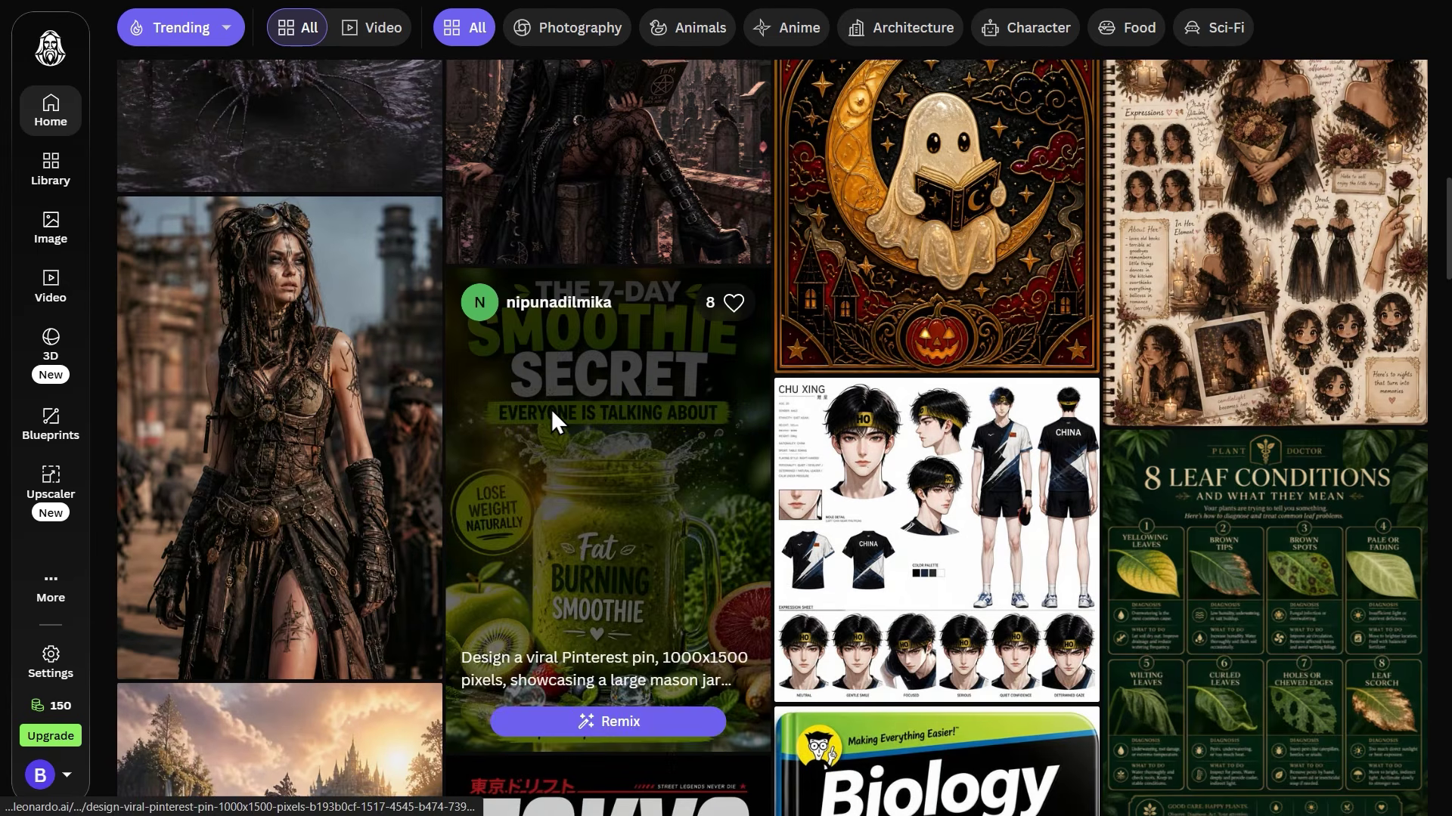
# View the Library of own generations, and open the image creation page to look over past results.
pyautogui.click(51, 170)
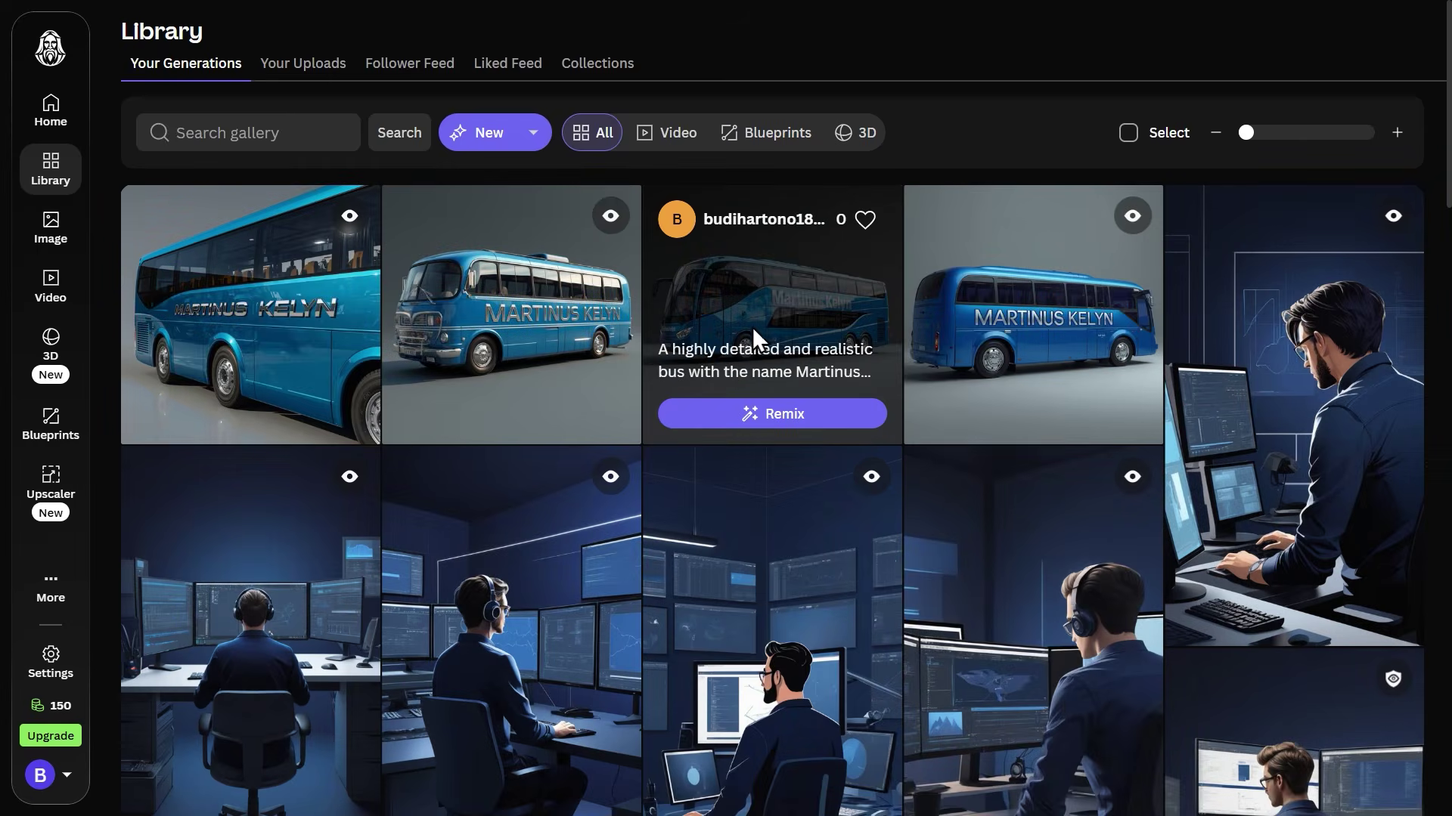
pyautogui.click(50, 227)
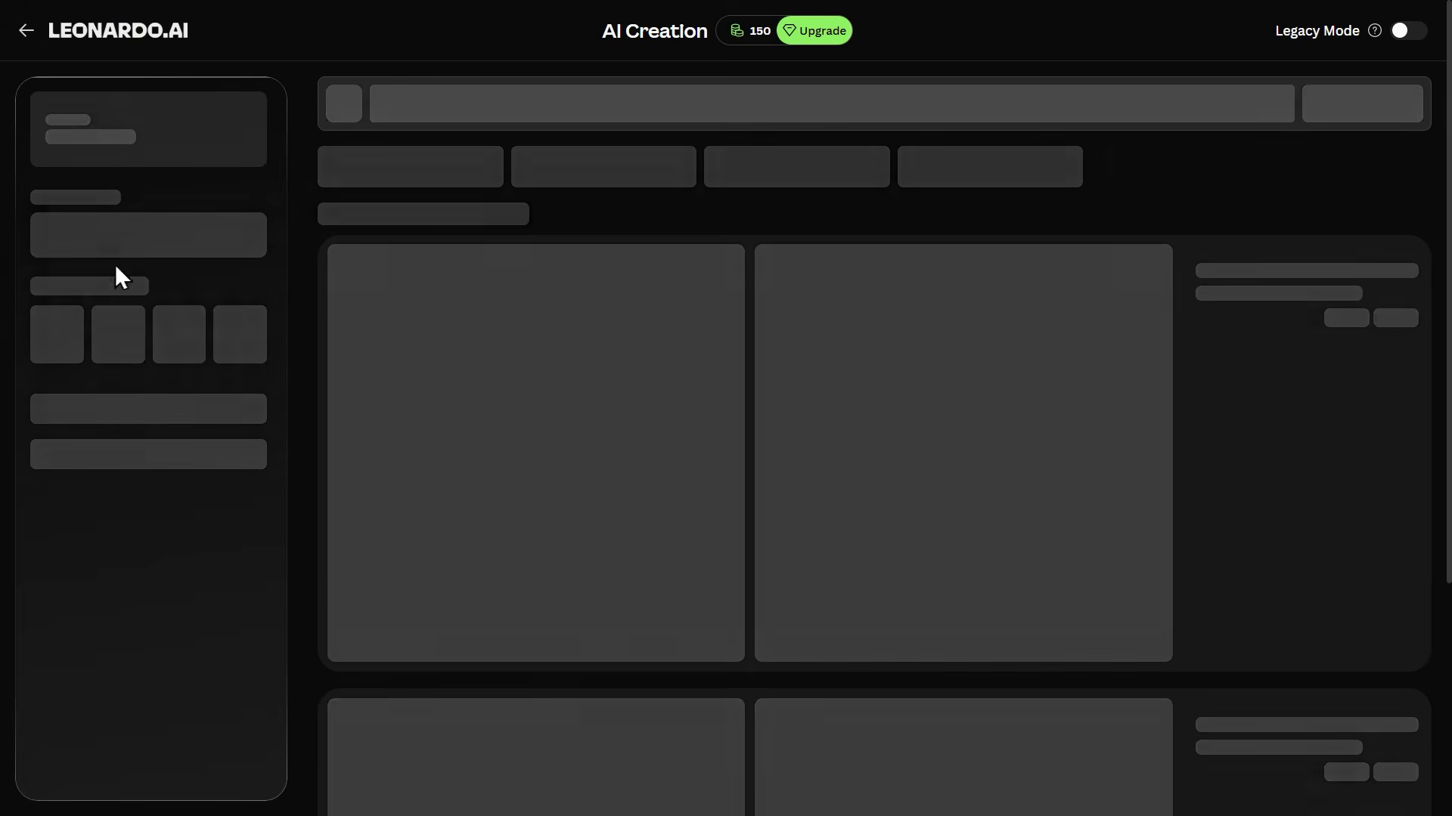
pyautogui.scroll(-5, 522, 431)
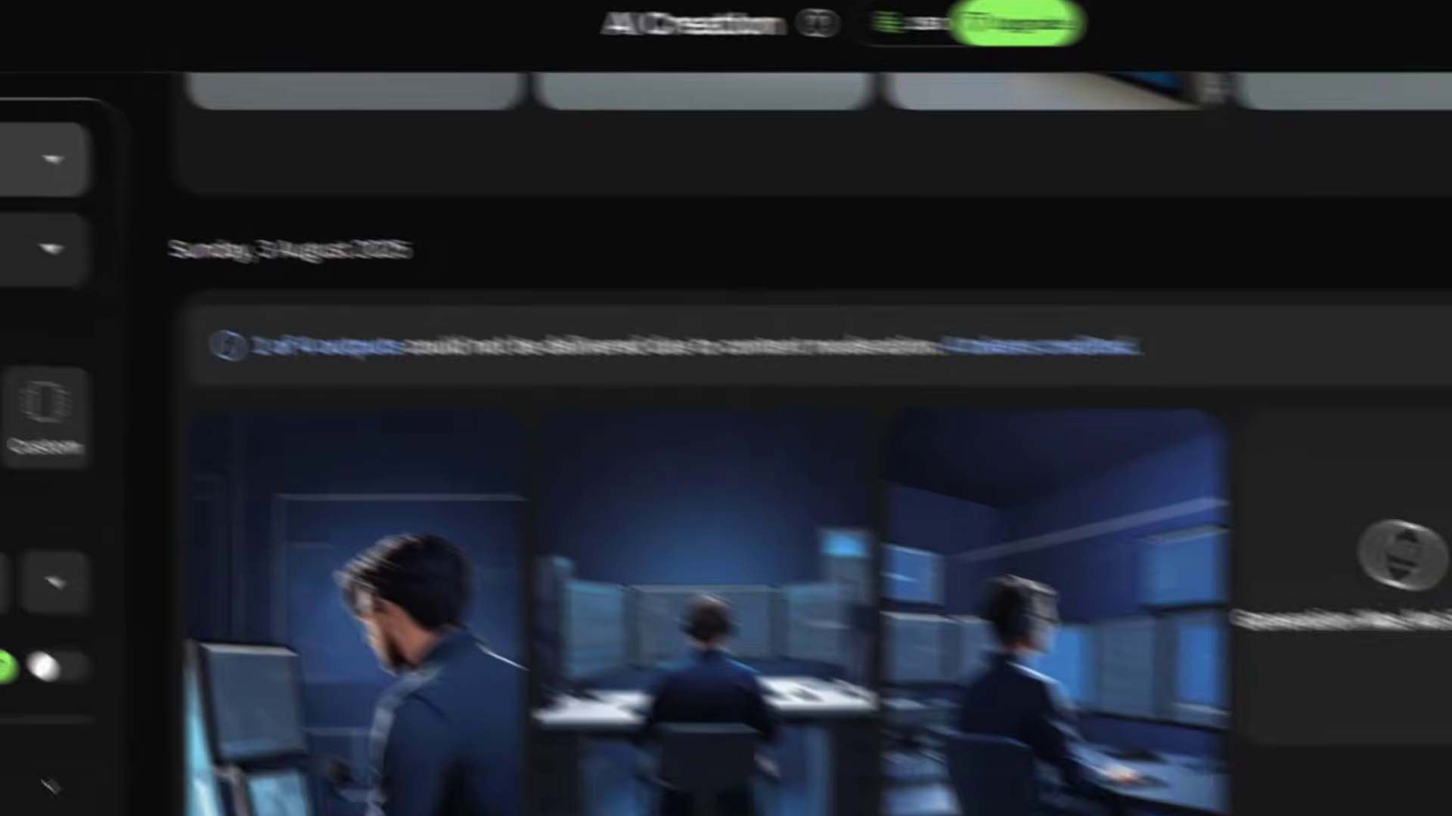
# Look through the available Video and 3D models, and browse the earlier image generations.
pyautogui.click(181, 125)
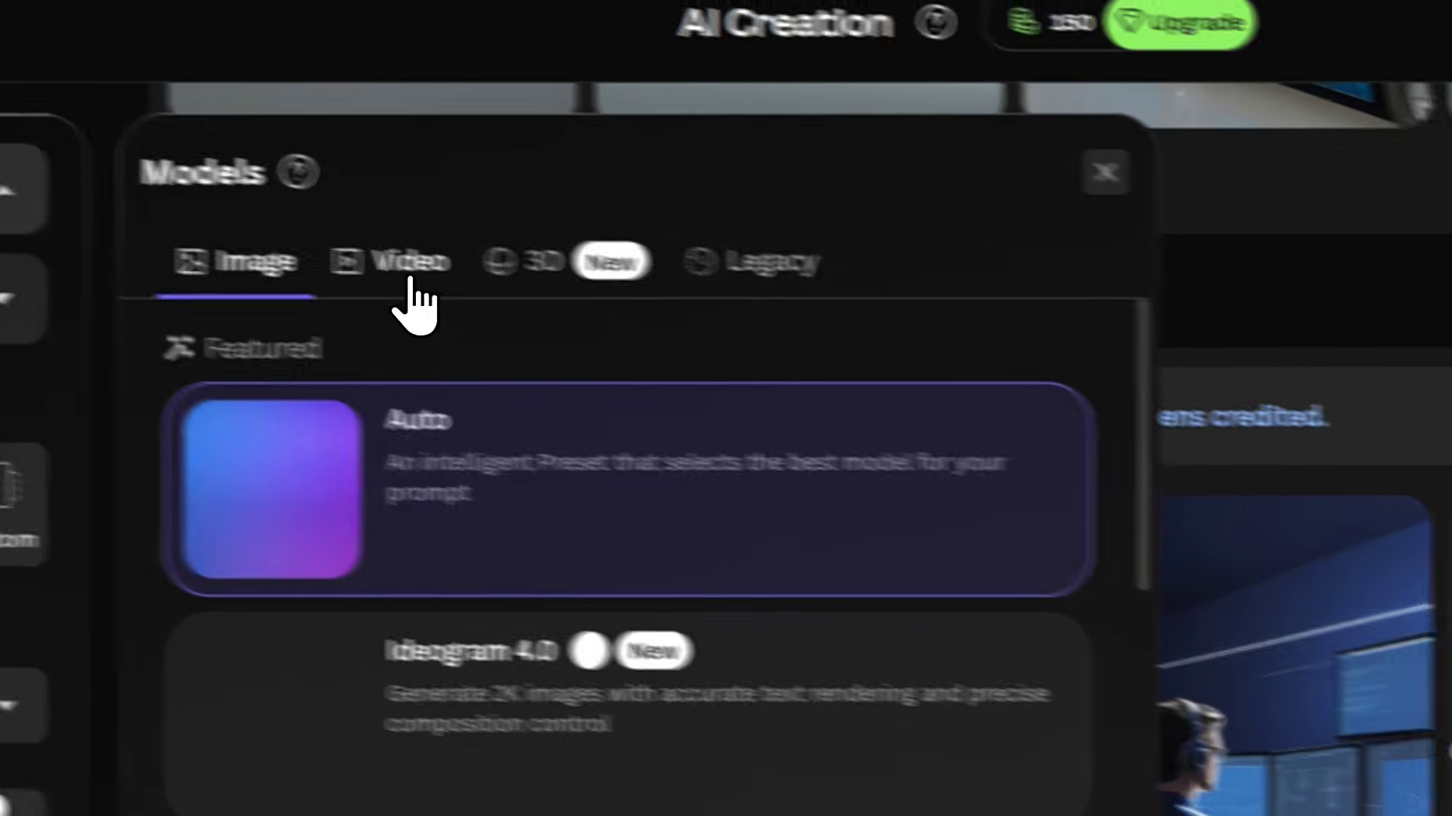
pyautogui.click(409, 280)
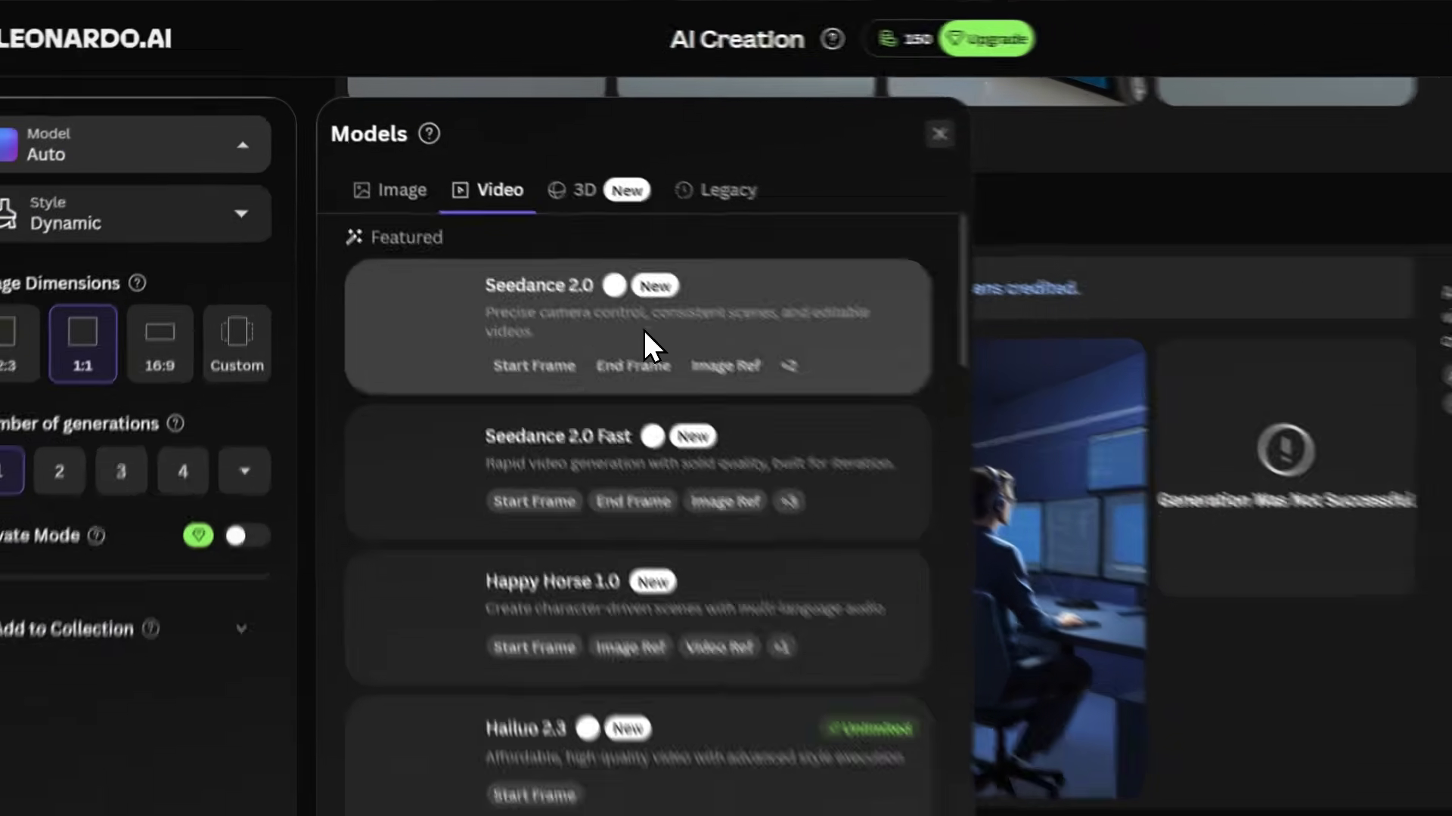
pyautogui.scroll(-6, 643, 330)
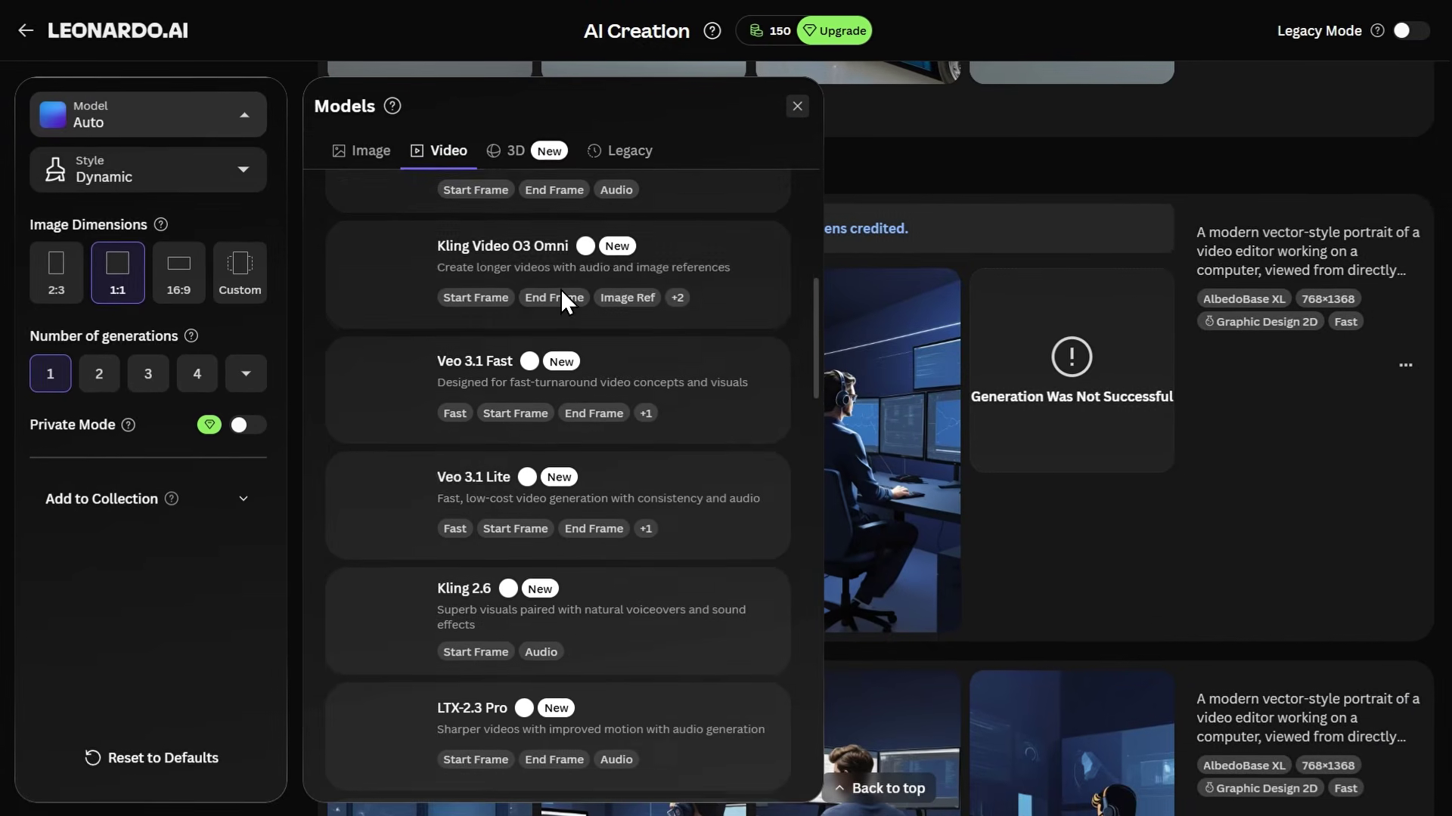
pyautogui.click(506, 150)
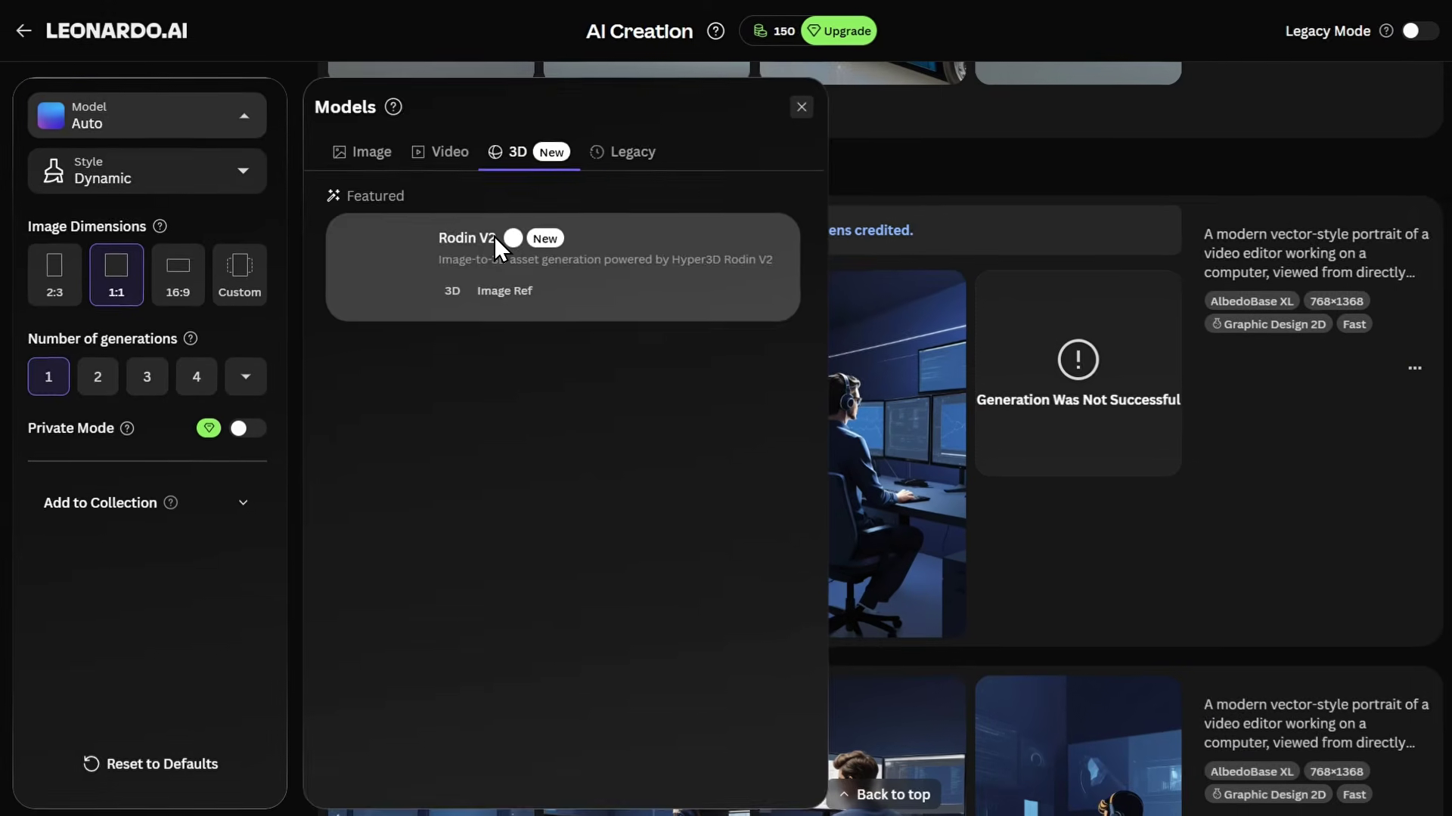
pyautogui.click(493, 236)
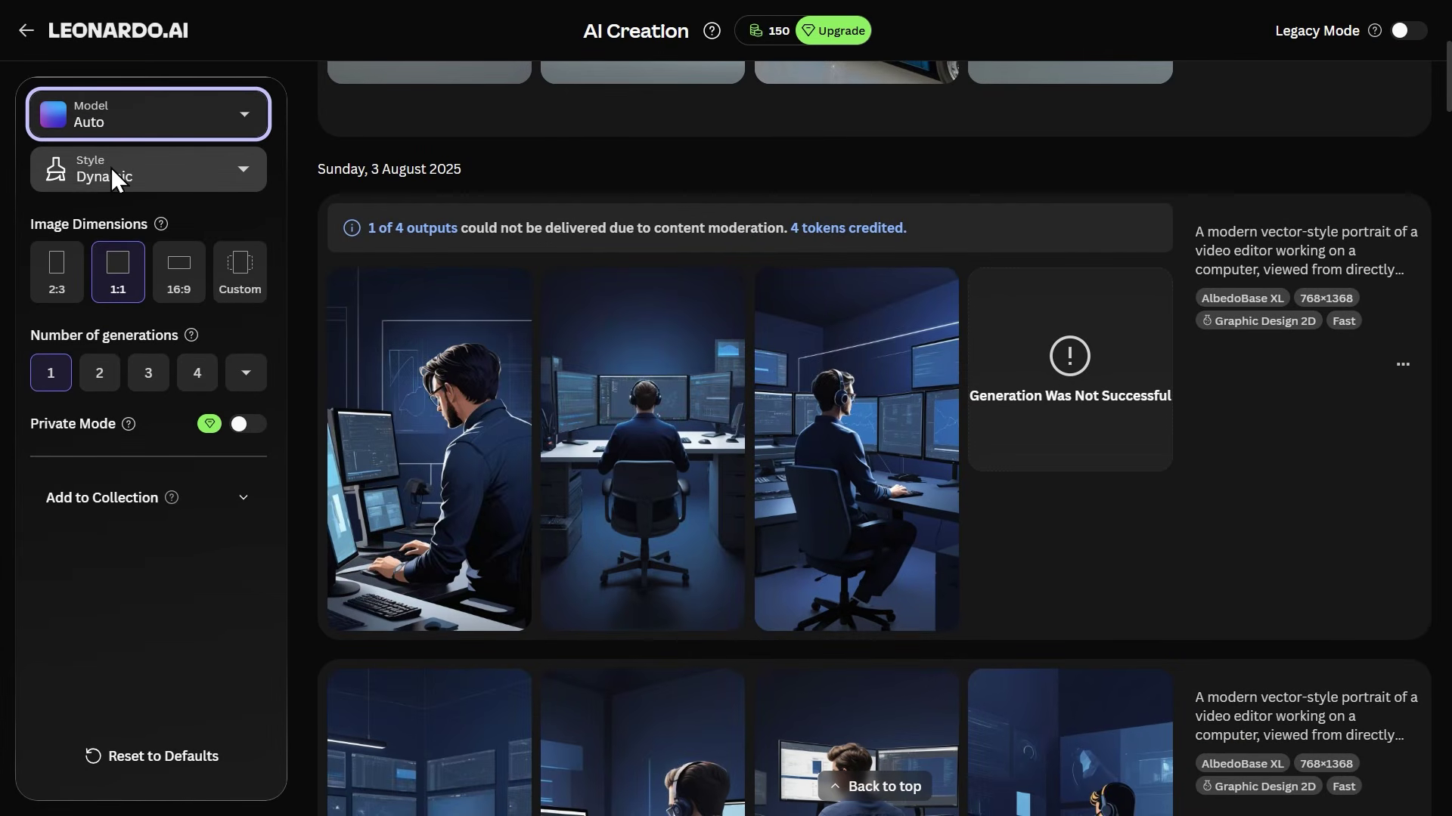
pyautogui.scroll(-5, 521, 373)
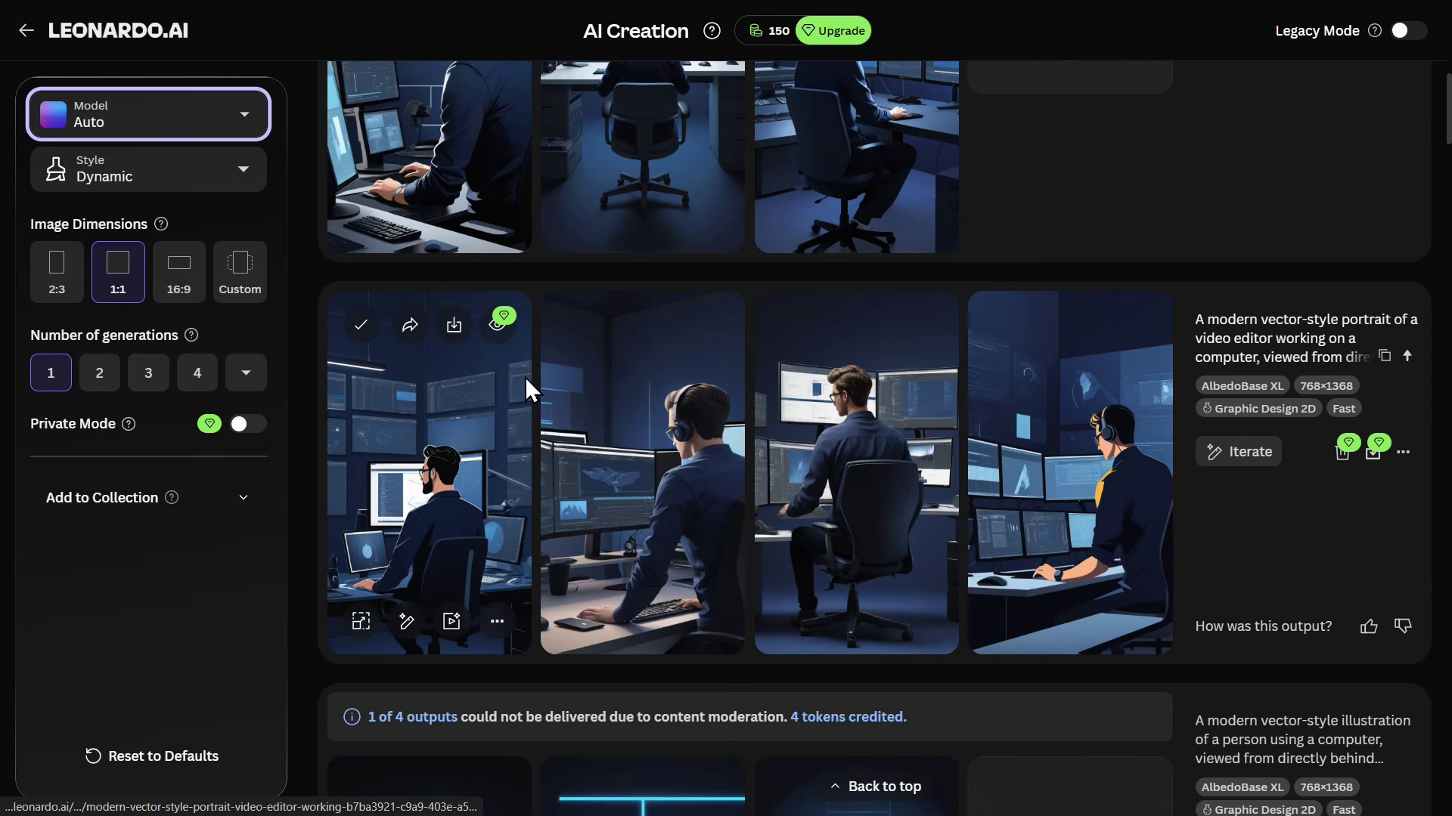
pyautogui.scroll(-3, 525, 377)
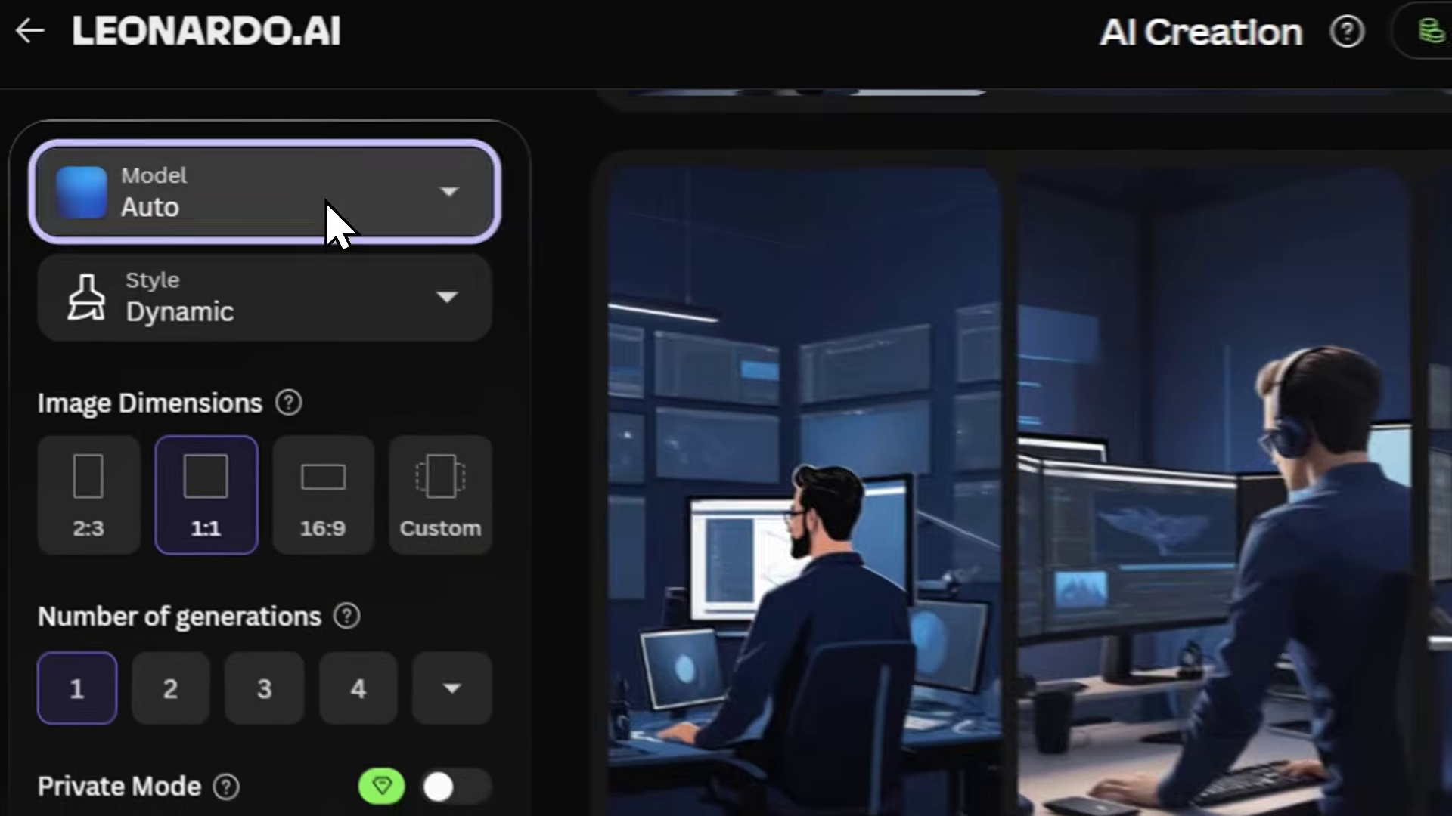
# Examine the Legacy model category and read through the full list of Image models.
pyautogui.click(183, 126)
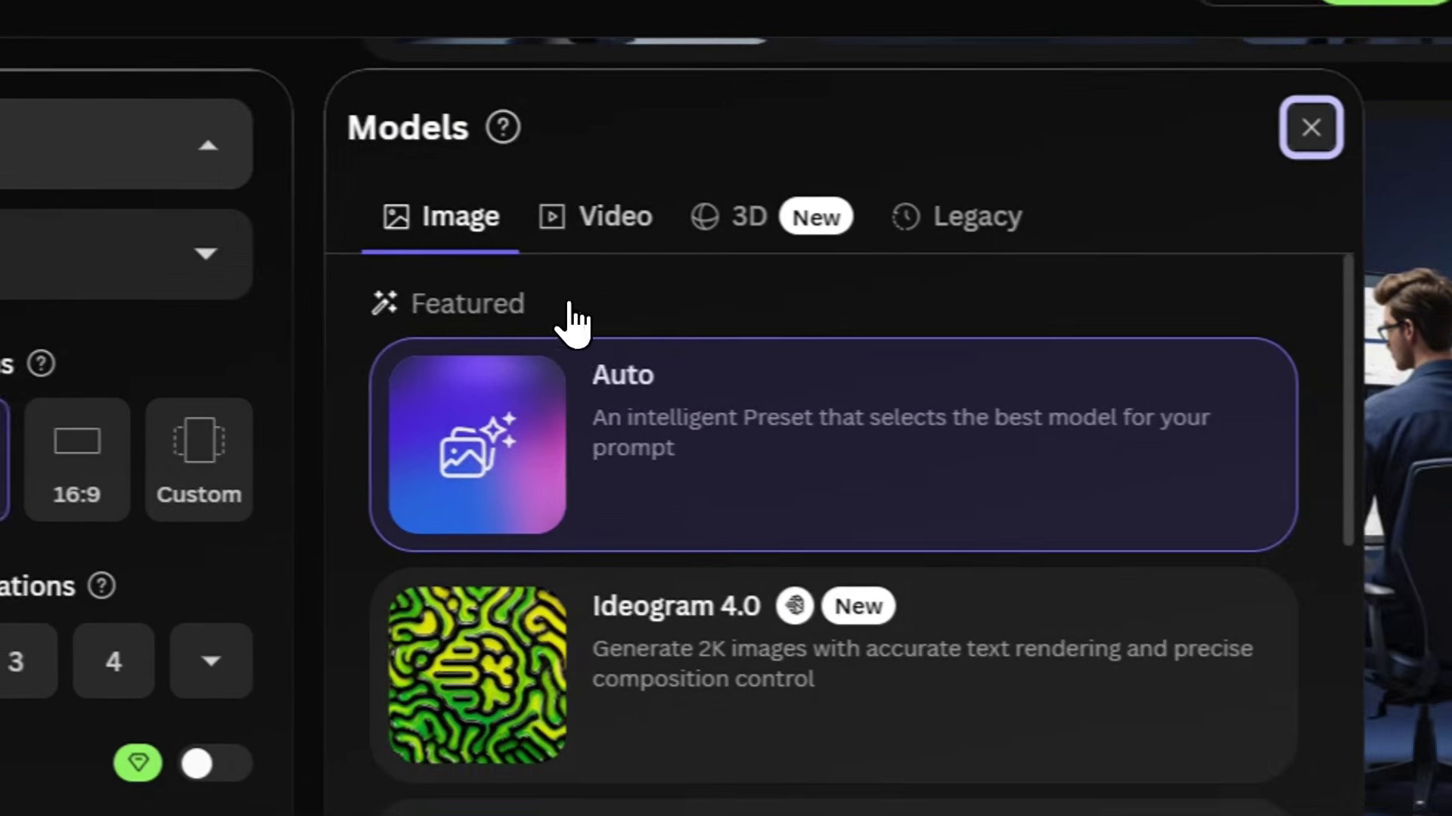
pyautogui.click(877, 271)
pyautogui.click(710, 221)
pyautogui.click(900, 220)
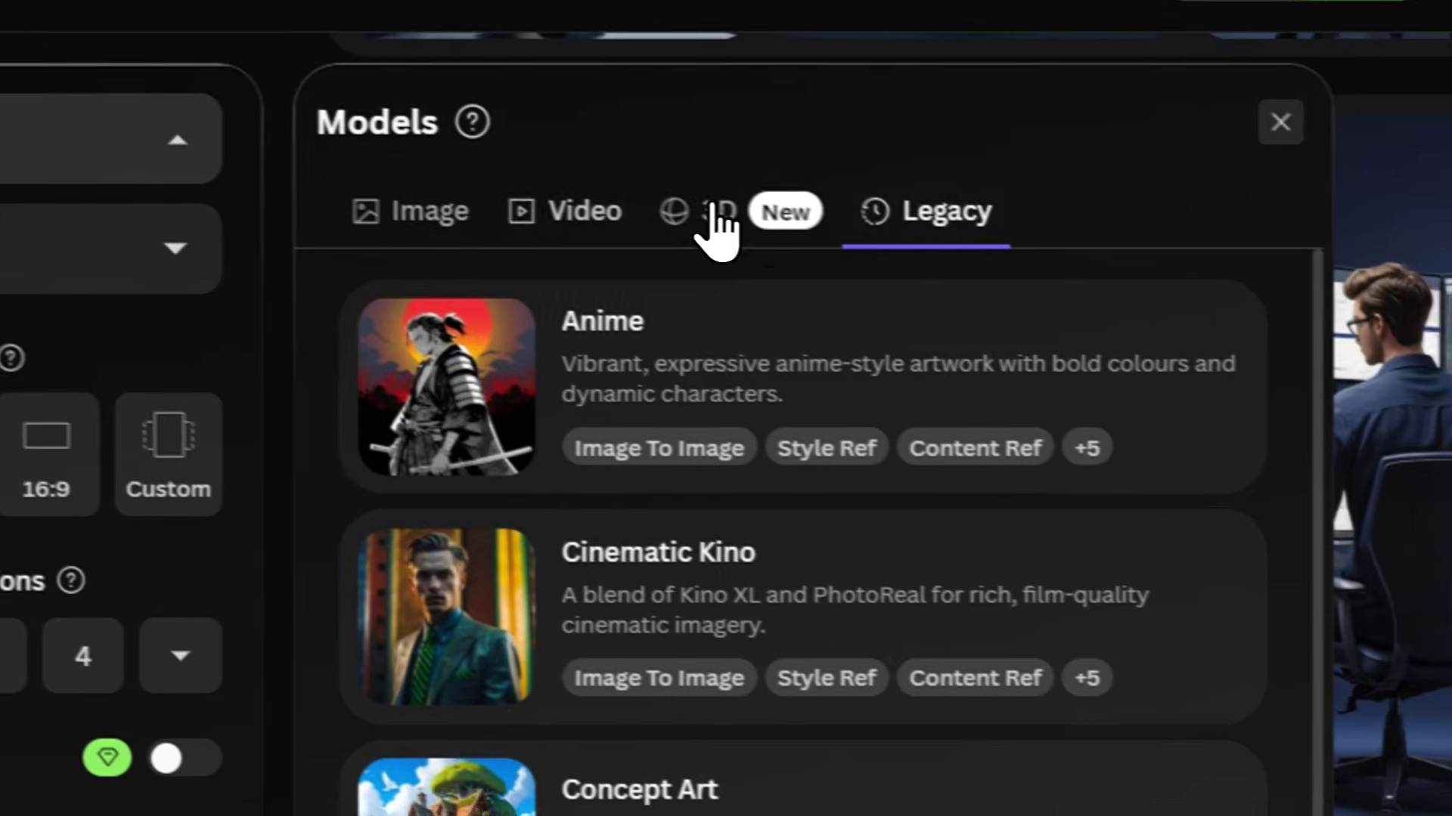
pyautogui.click(394, 210)
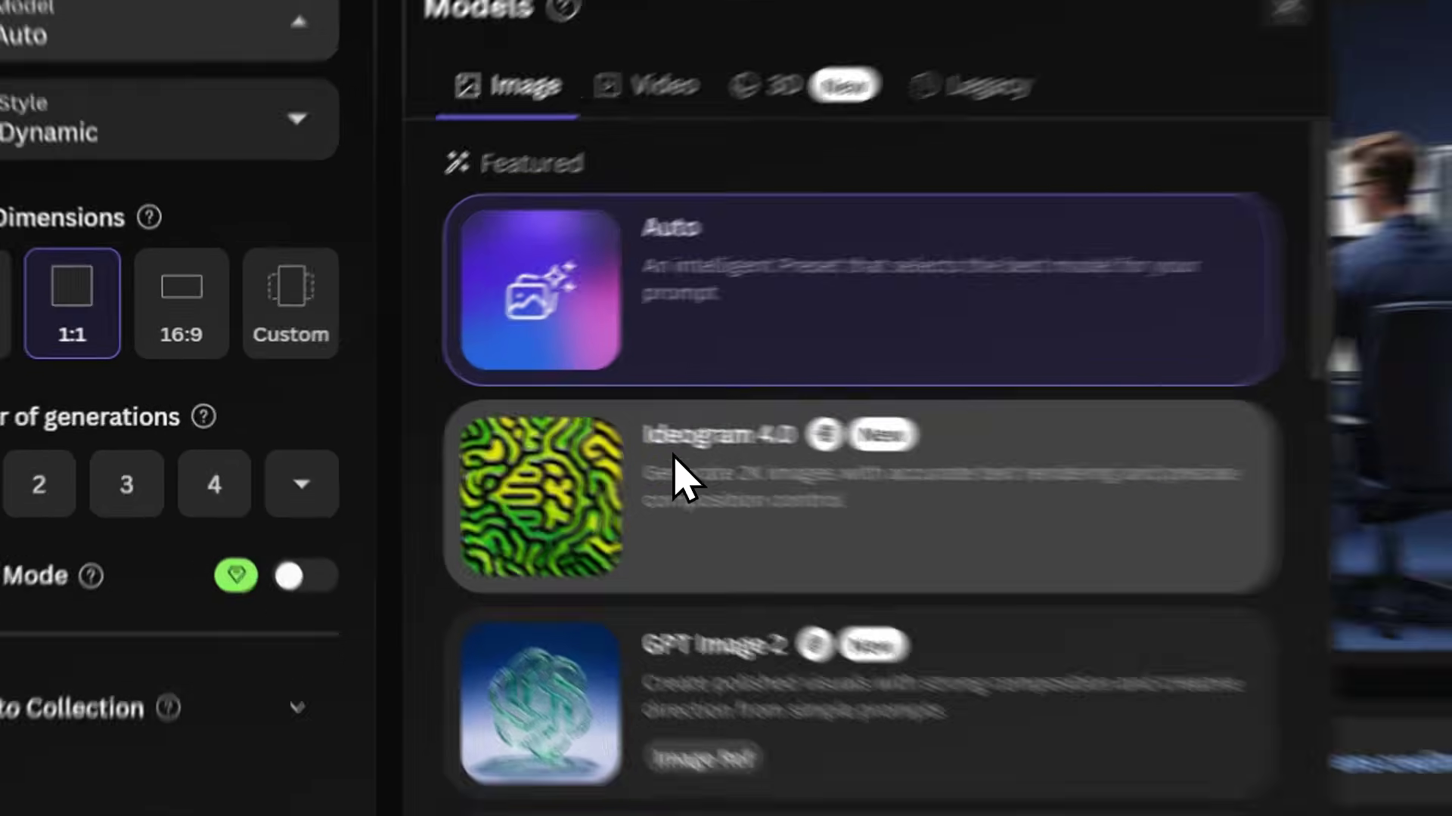
pyautogui.scroll(-2, 672, 666)
pyautogui.scroll(-10, 488, 401)
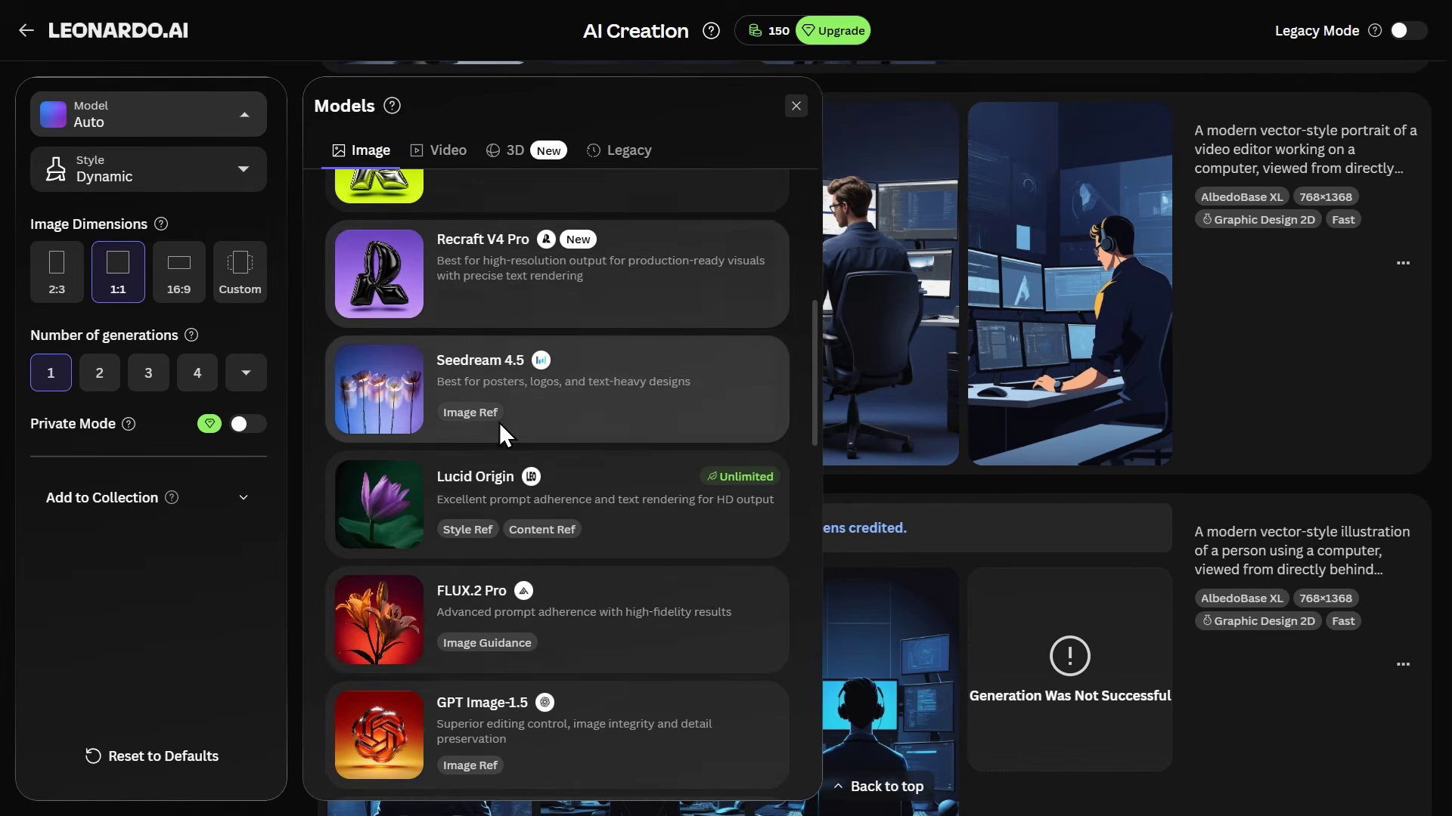
pyautogui.scroll(-5, 552, 438)
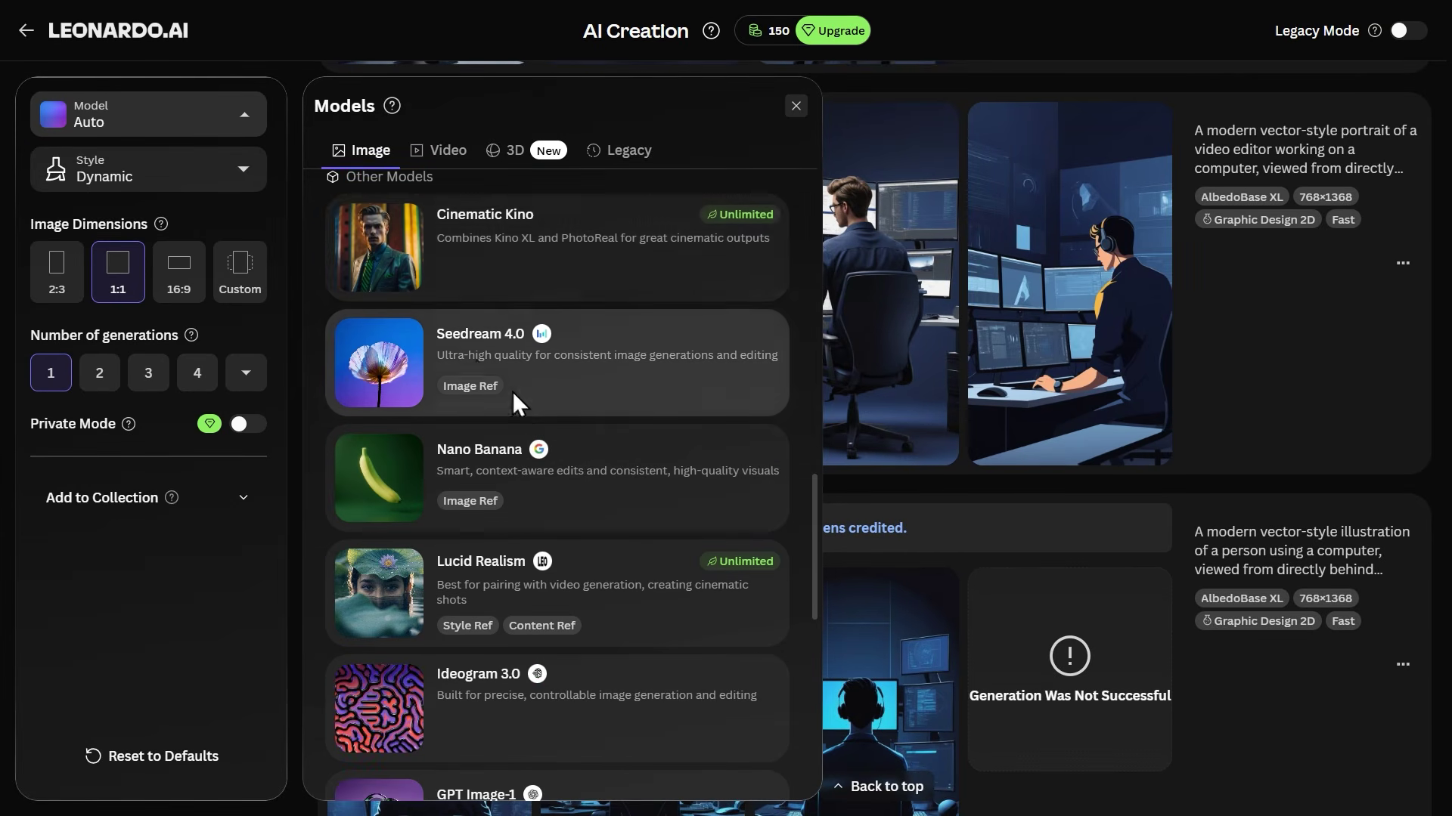
pyautogui.scroll(15, 448, 251)
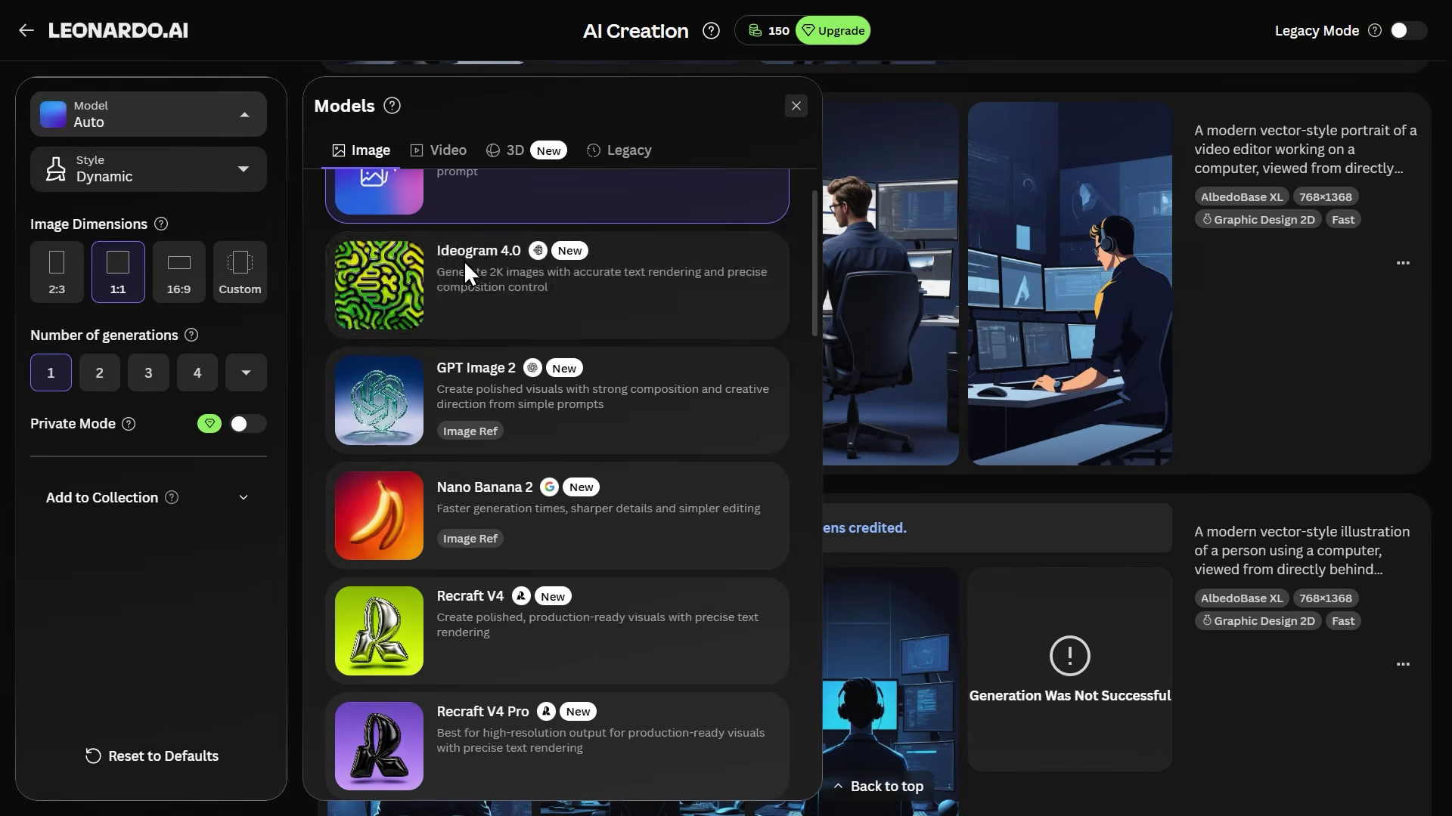
pyautogui.scroll(2, 492, 325)
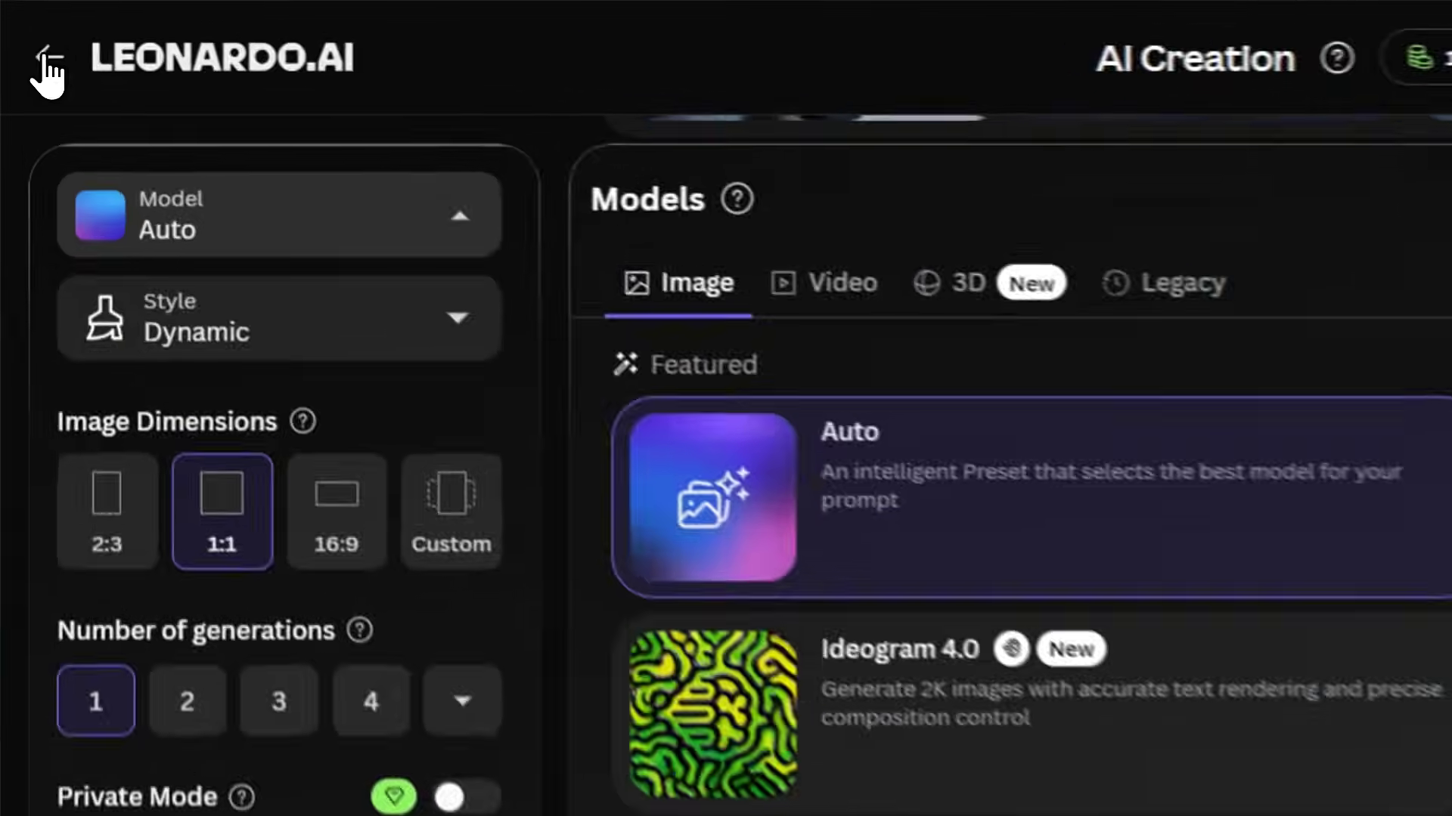
# Return to the home page and open the full collection of Featured Blueprints.
pyautogui.click(26, 30)
pyautogui.click(51, 60)
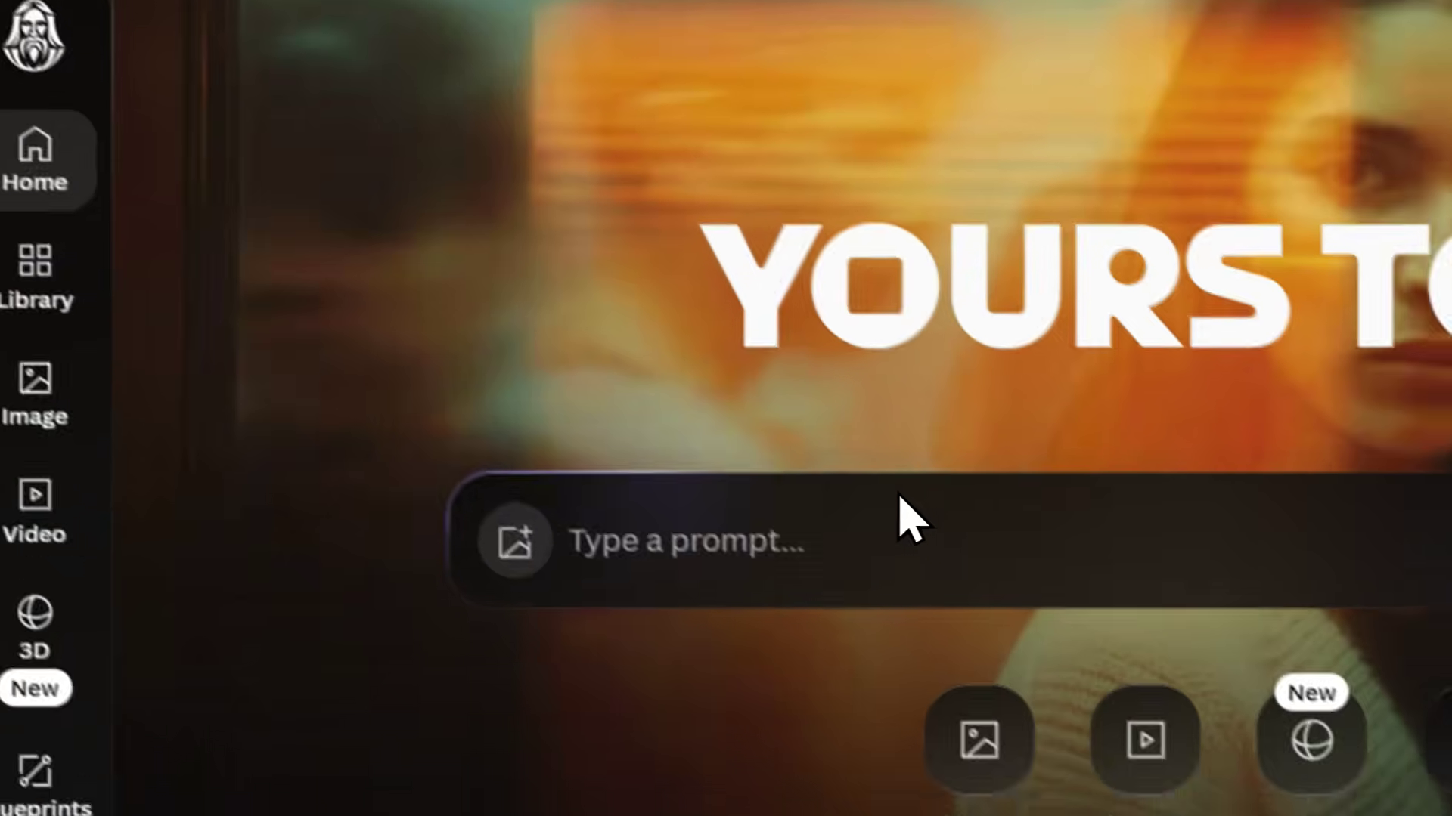
pyautogui.scroll(-3, 841, 350)
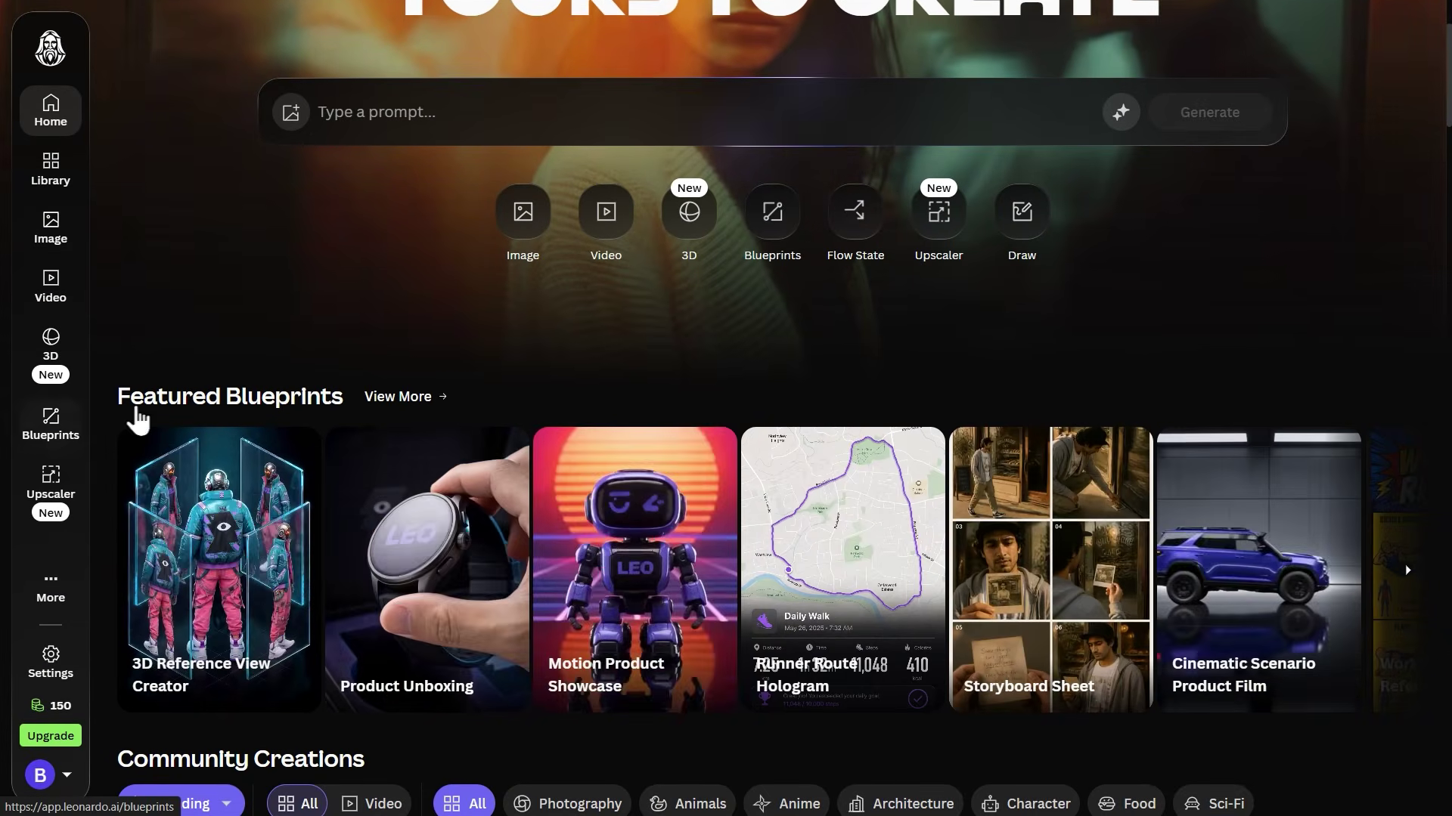
pyautogui.click(398, 397)
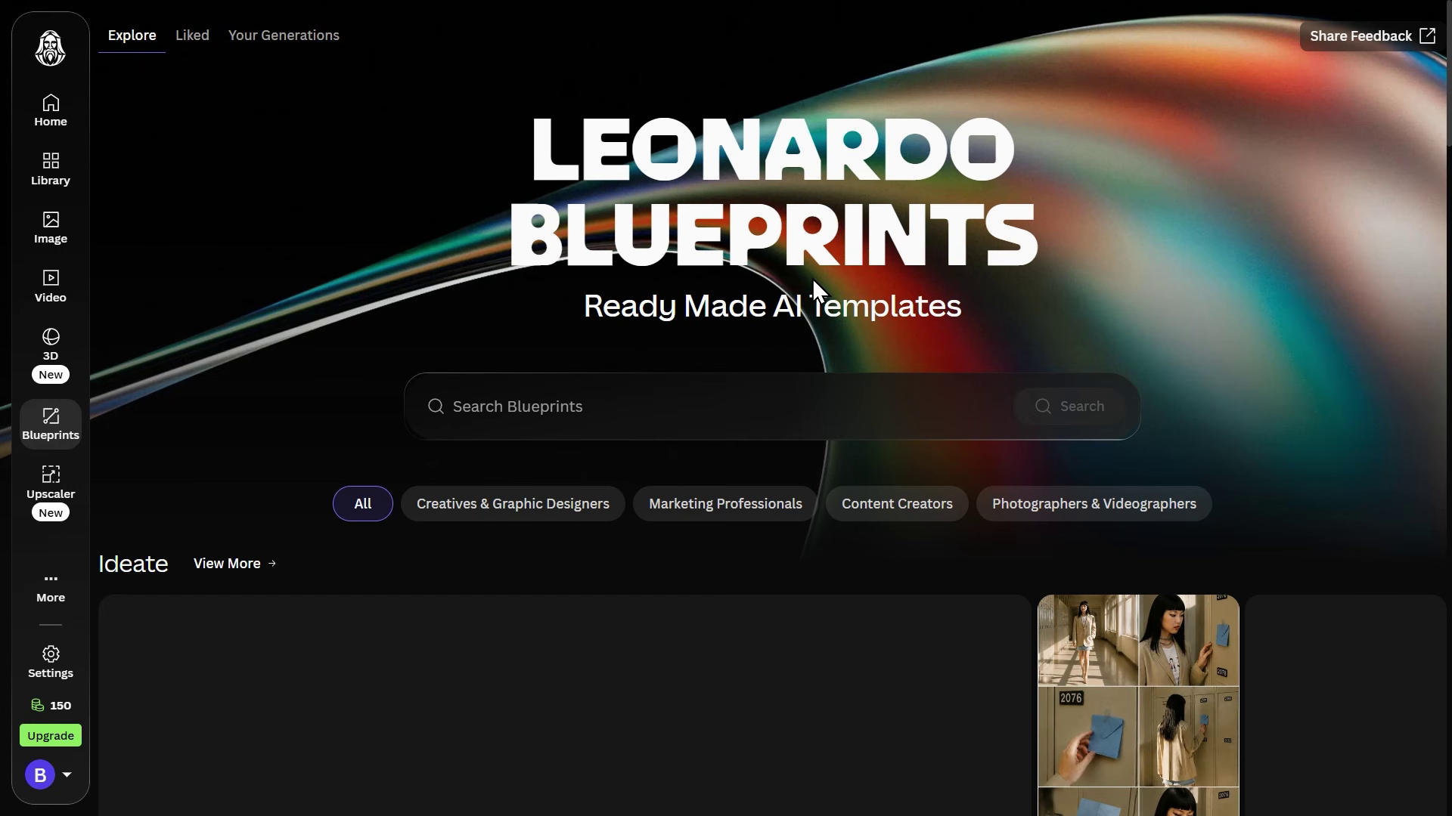
# Browse the Ideate blueprints, view the Storyboard Sheet template's details, and close it.
pyautogui.scroll(-5, 761, 388)
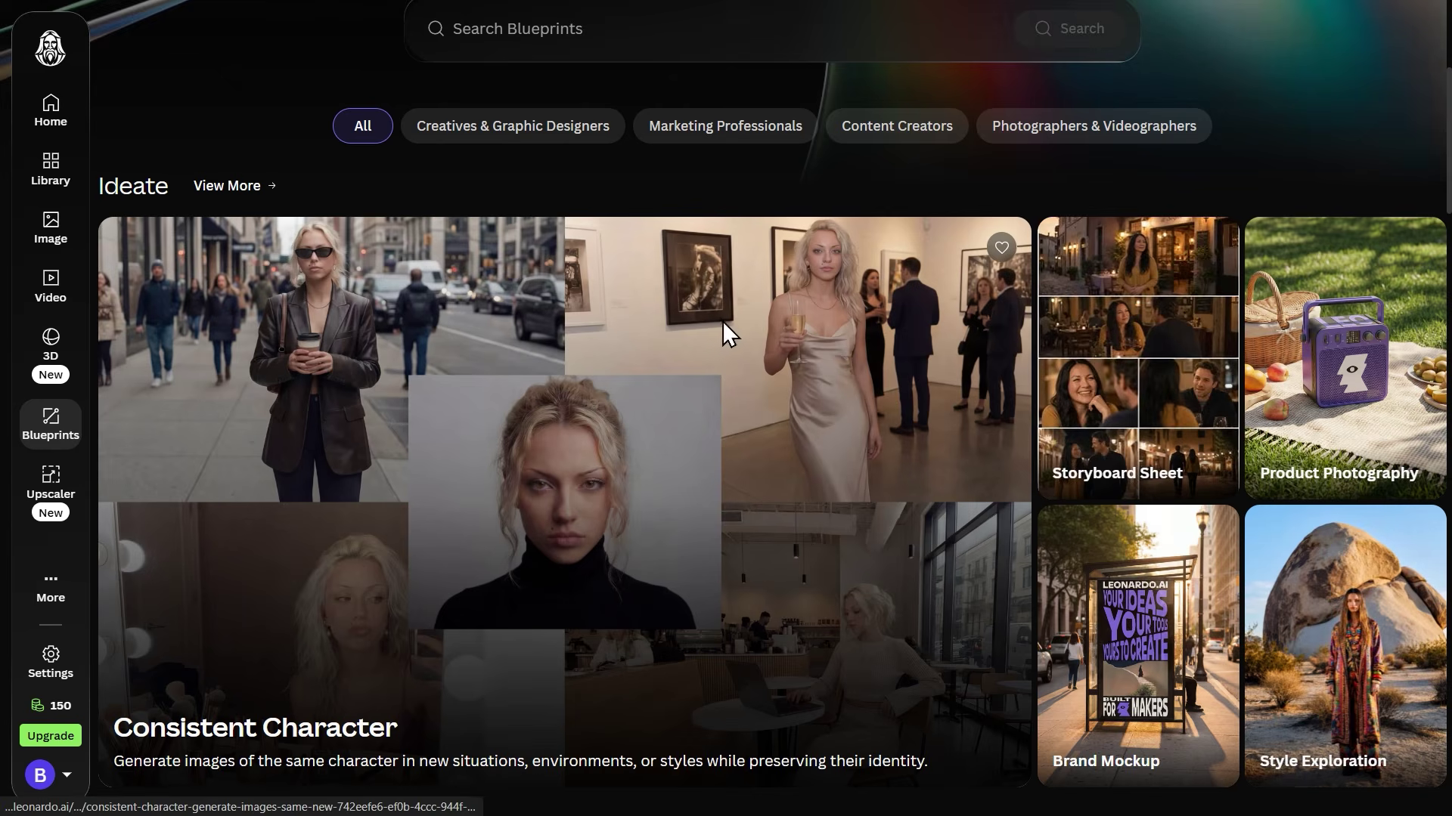
pyautogui.scroll(-3, 756, 352)
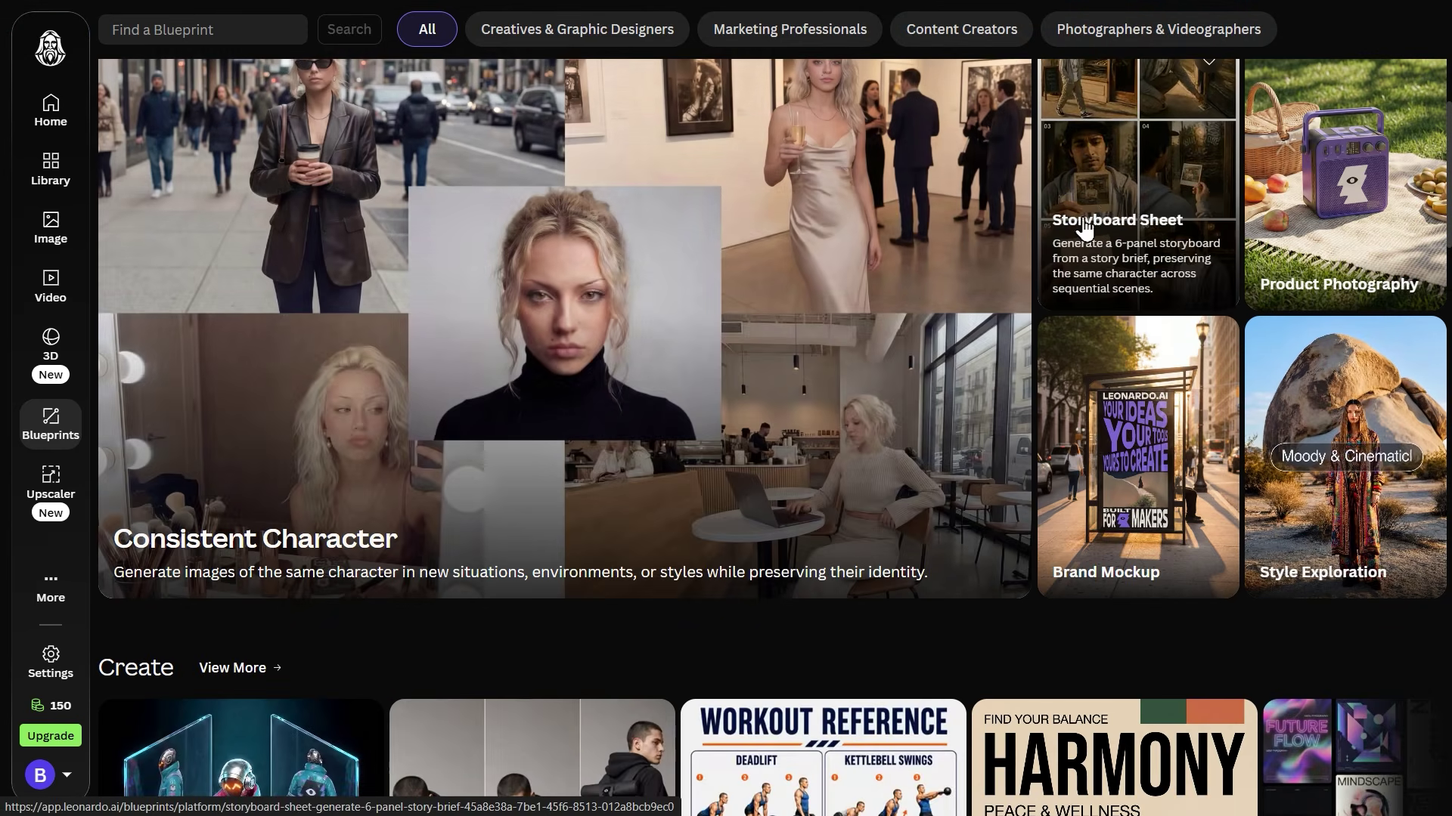
pyautogui.click(1104, 211)
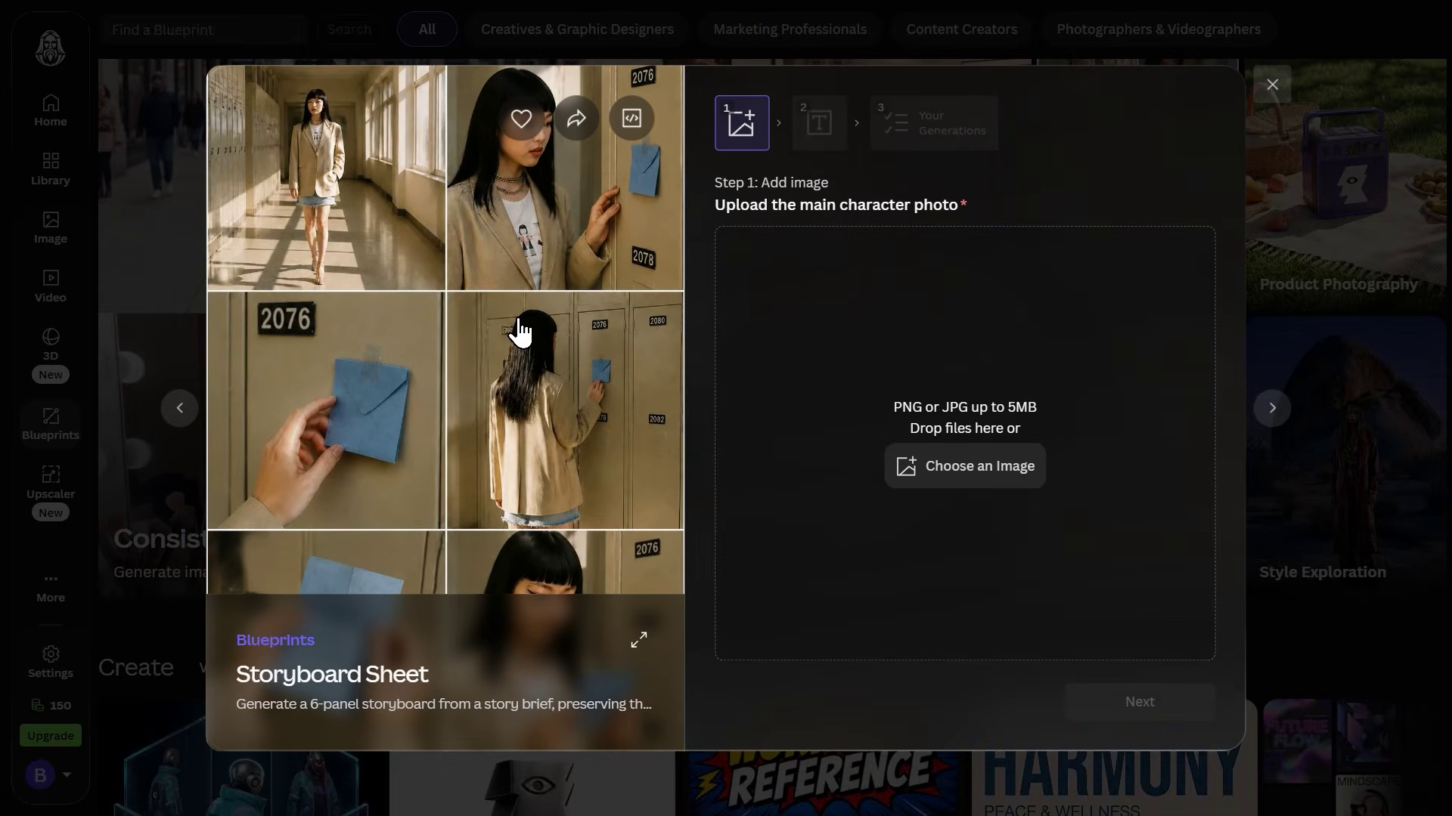
pyautogui.press('Escape')
# View the 3D Reference View Creator template in the Create blueprints and close it.
pyautogui.scroll(-5, 522, 333)
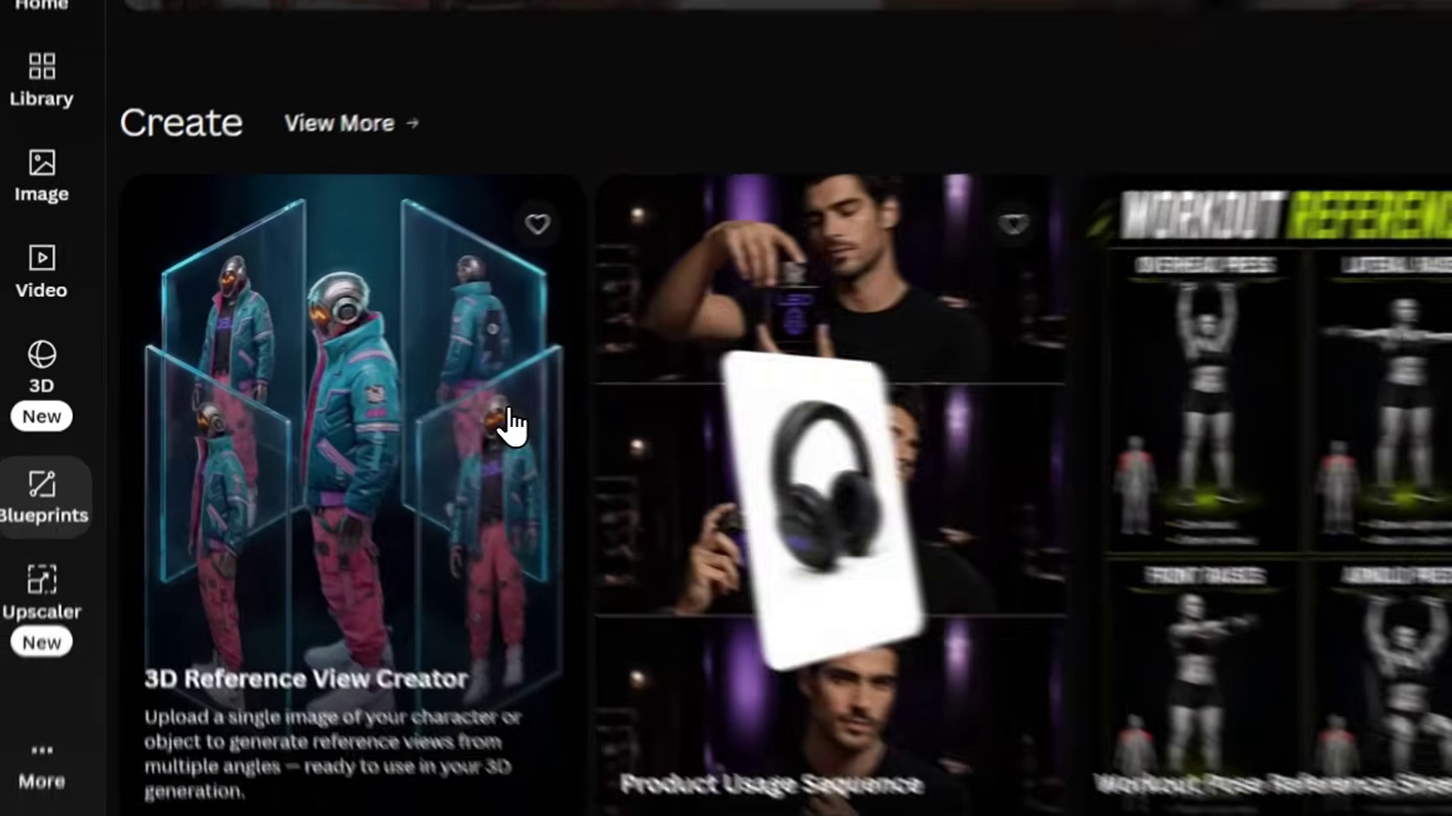
pyautogui.click(343, 475)
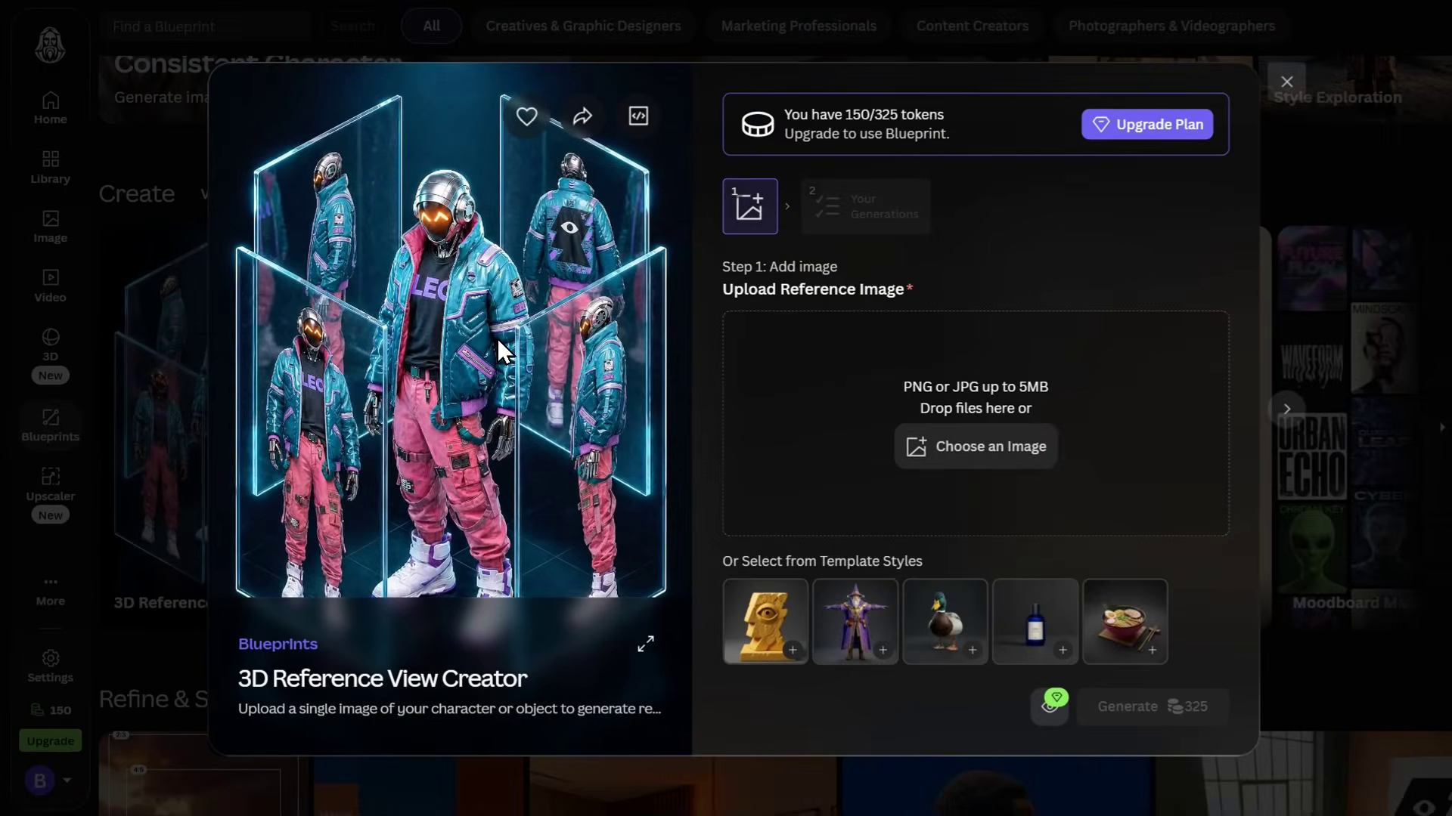
pyautogui.press('Escape')
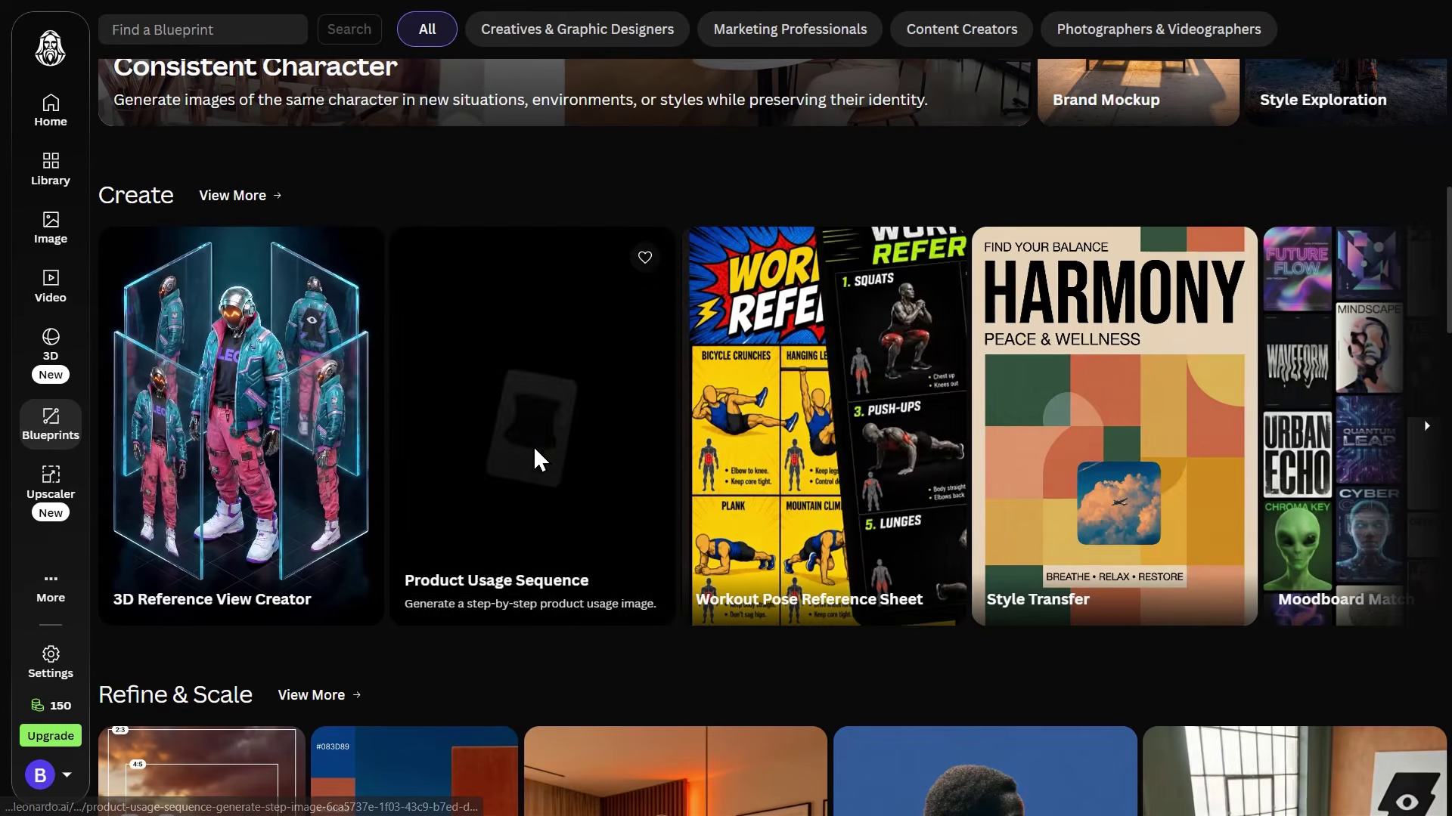
# Look over the Refine & Scale blueprints and open the video generation page.
pyautogui.scroll(-4, 295, 363)
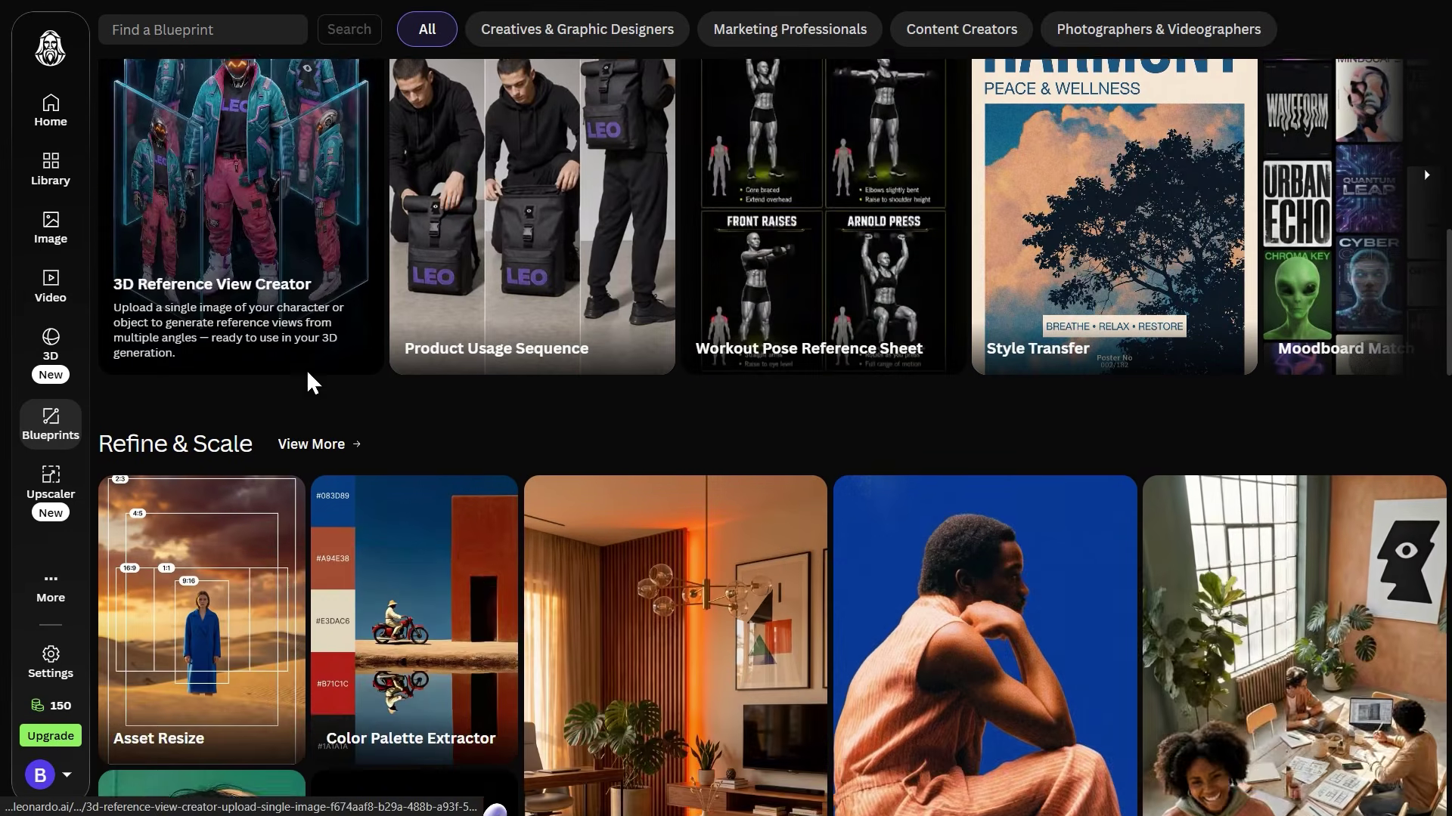
pyautogui.click(68, 291)
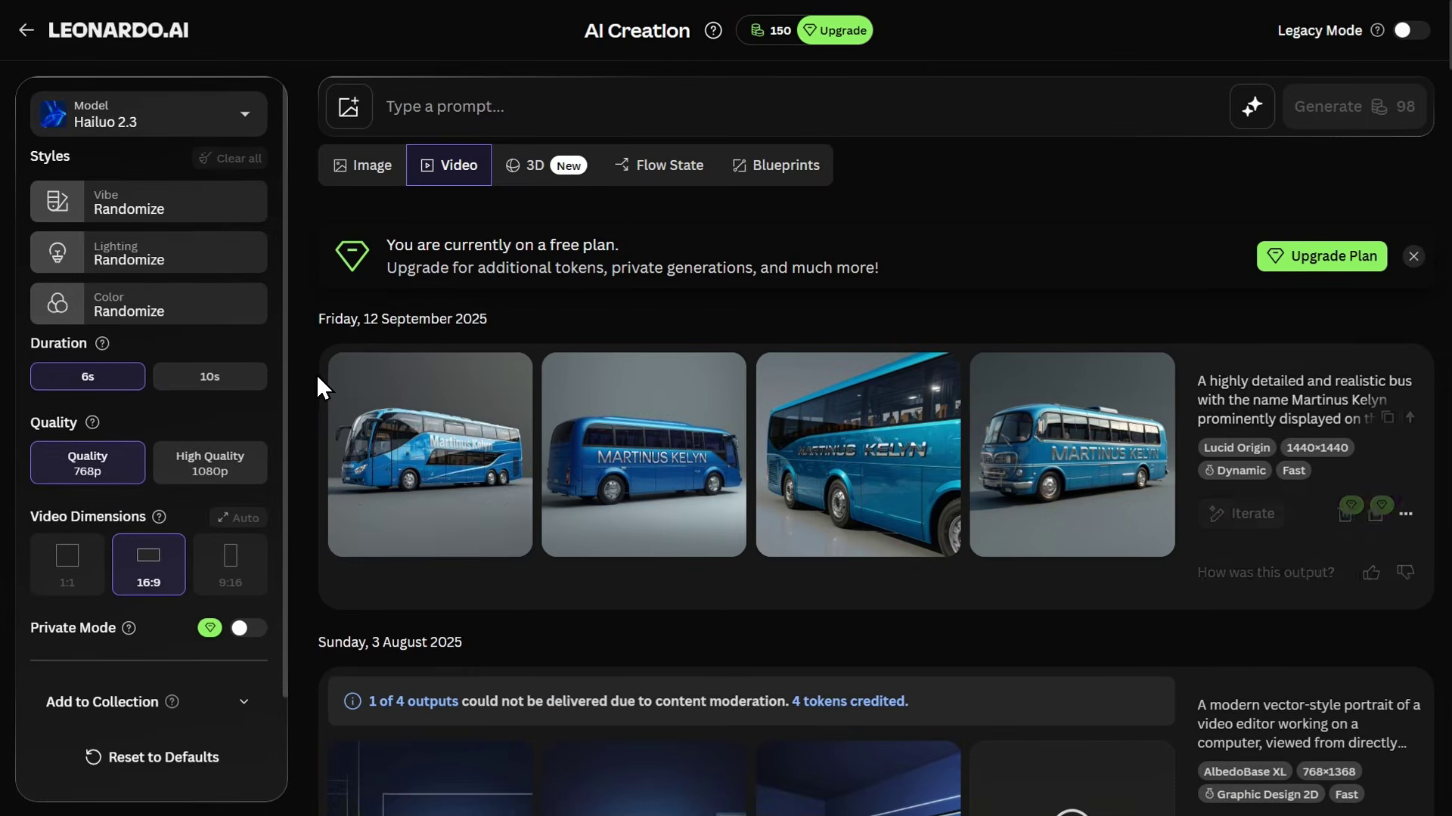
# Look over the past generations on the video generation page and open its Add to Collection options.
pyautogui.scroll(-7, 316, 373)
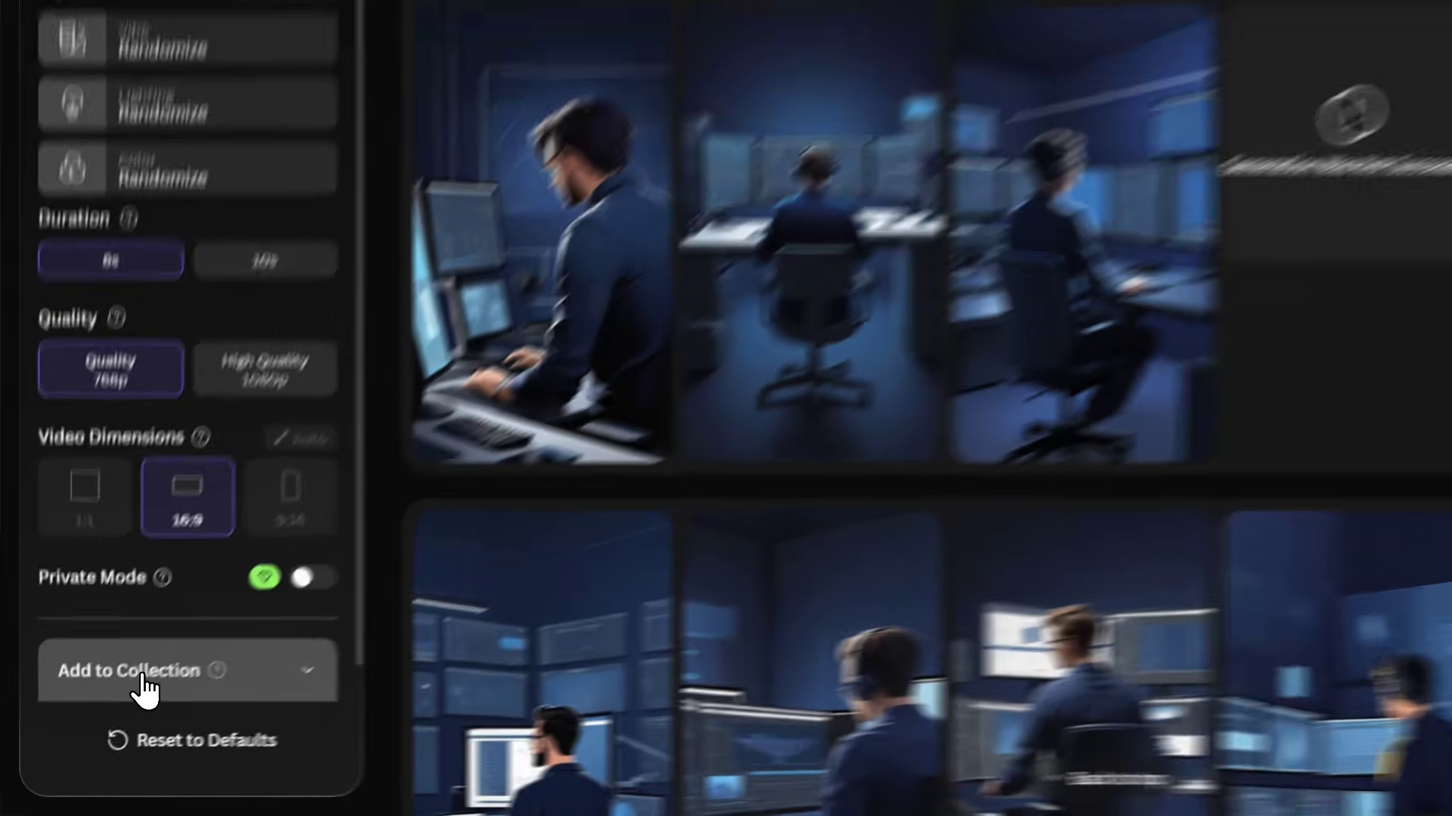
pyautogui.click(112, 703)
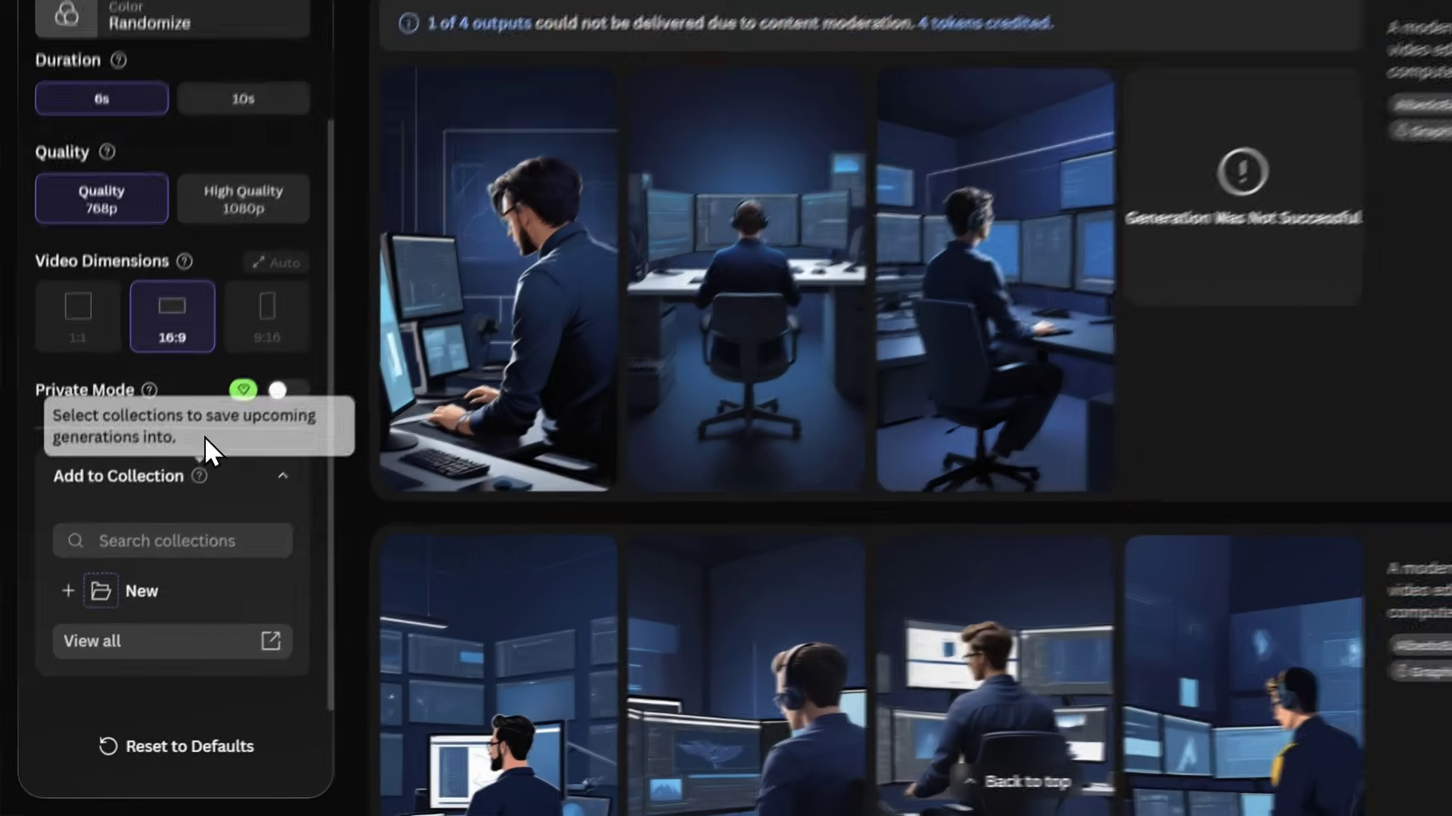
# Browse the video style options, try the Film Haze lighting, and set the lighting style to Foggy.
pyautogui.scroll(2, 181, 384)
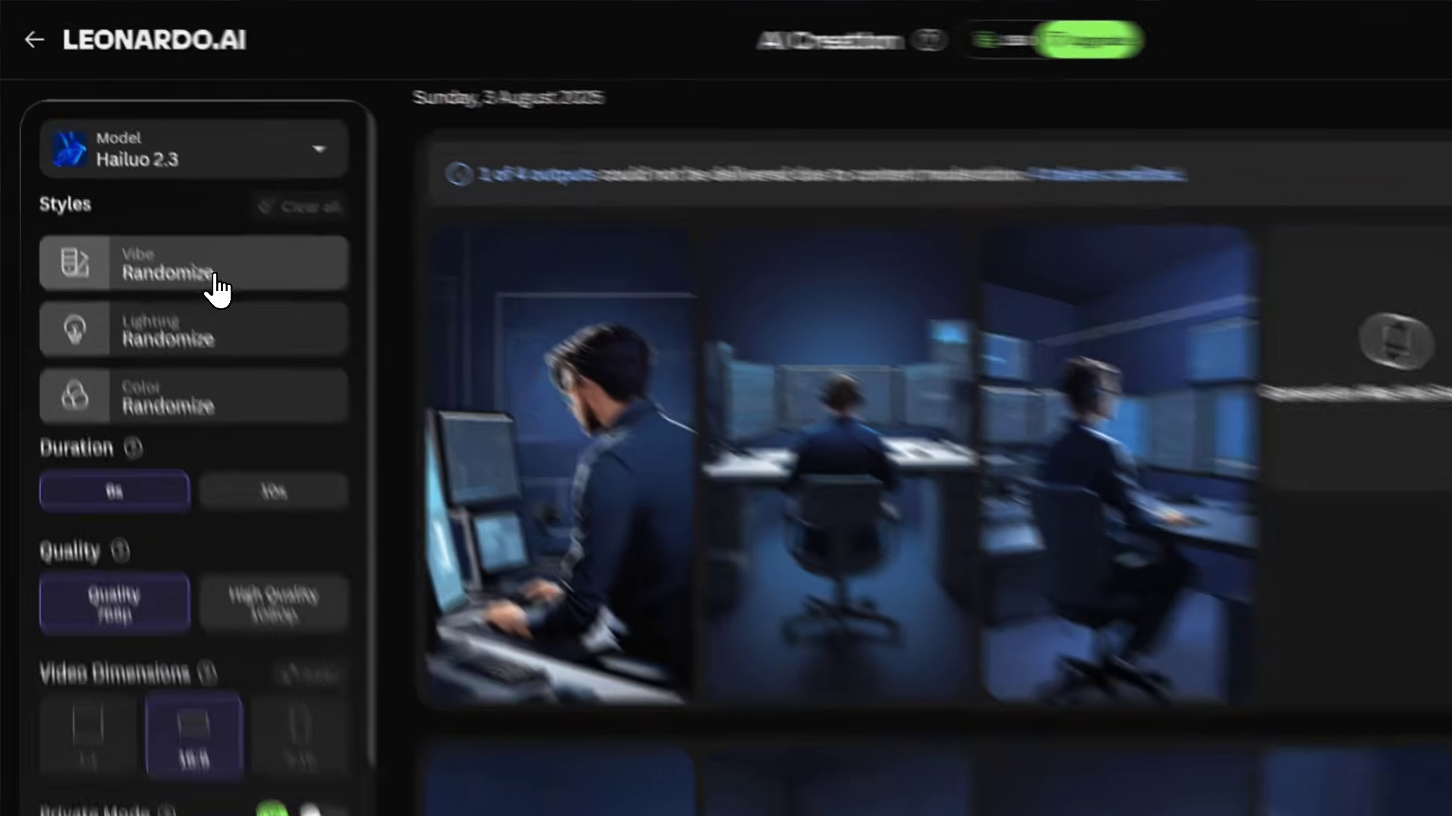
pyautogui.click(162, 221)
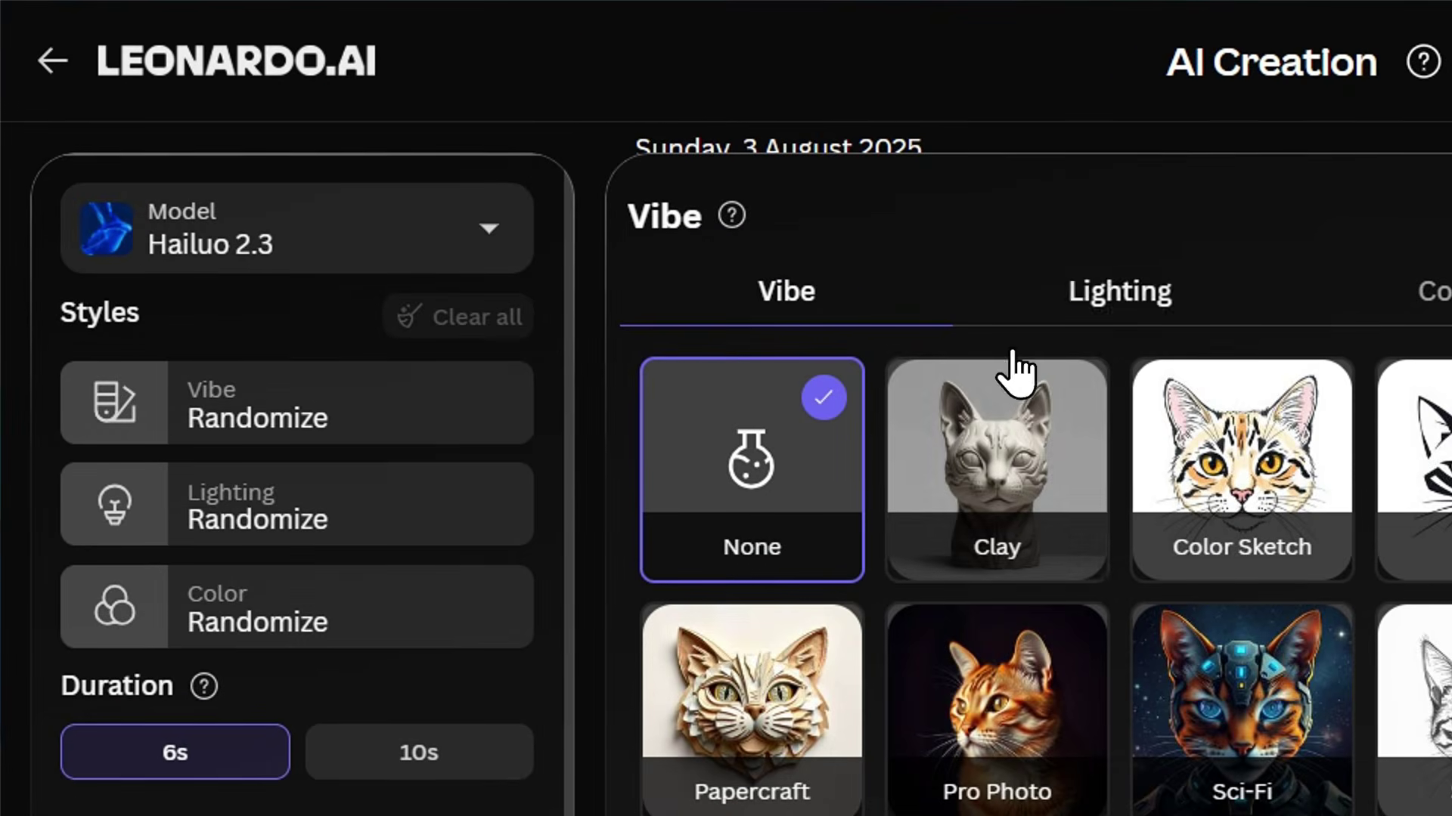
pyautogui.click(1066, 287)
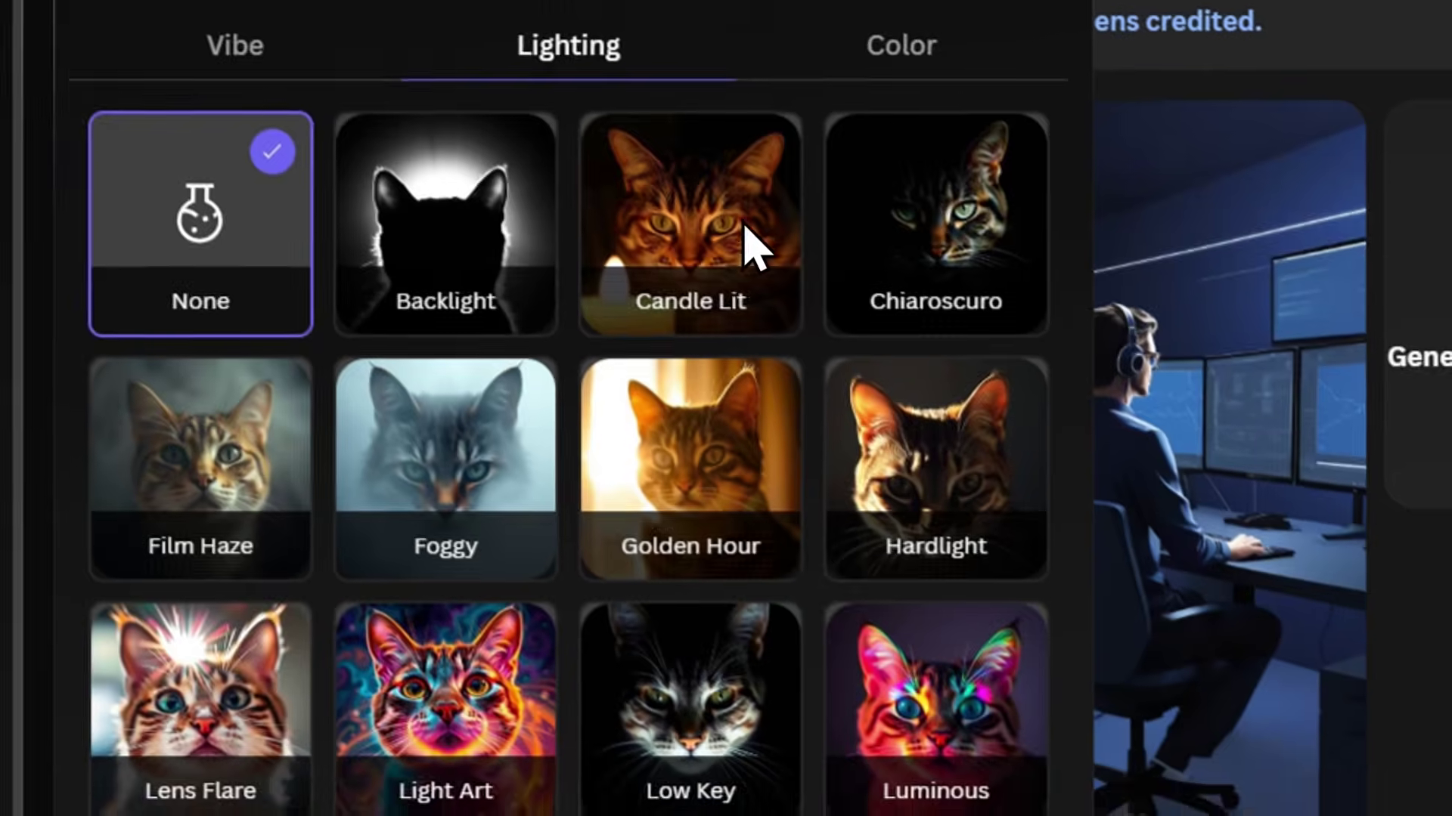
pyautogui.click(901, 45)
pyautogui.click(0, 267)
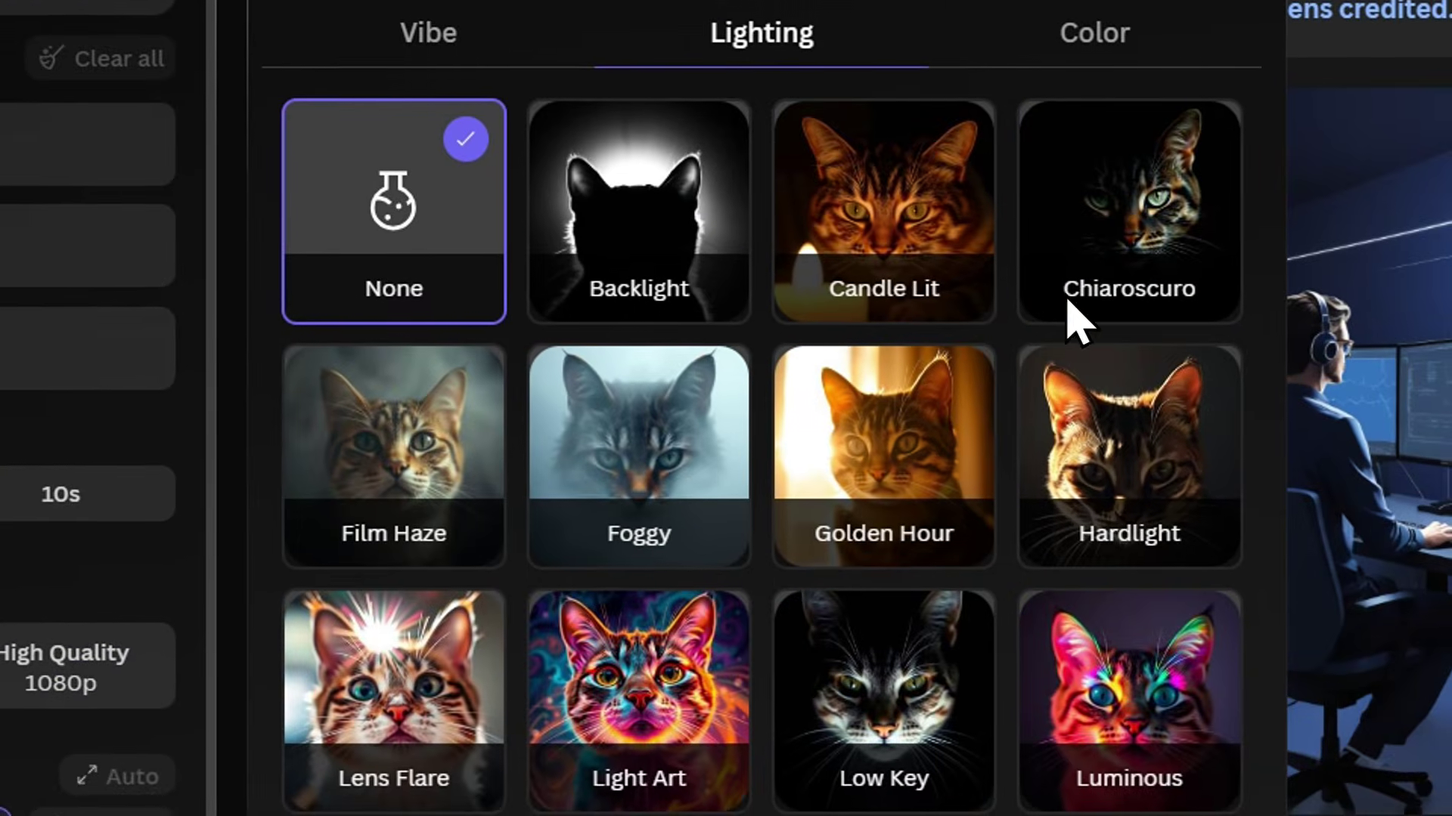
pyautogui.click(416, 458)
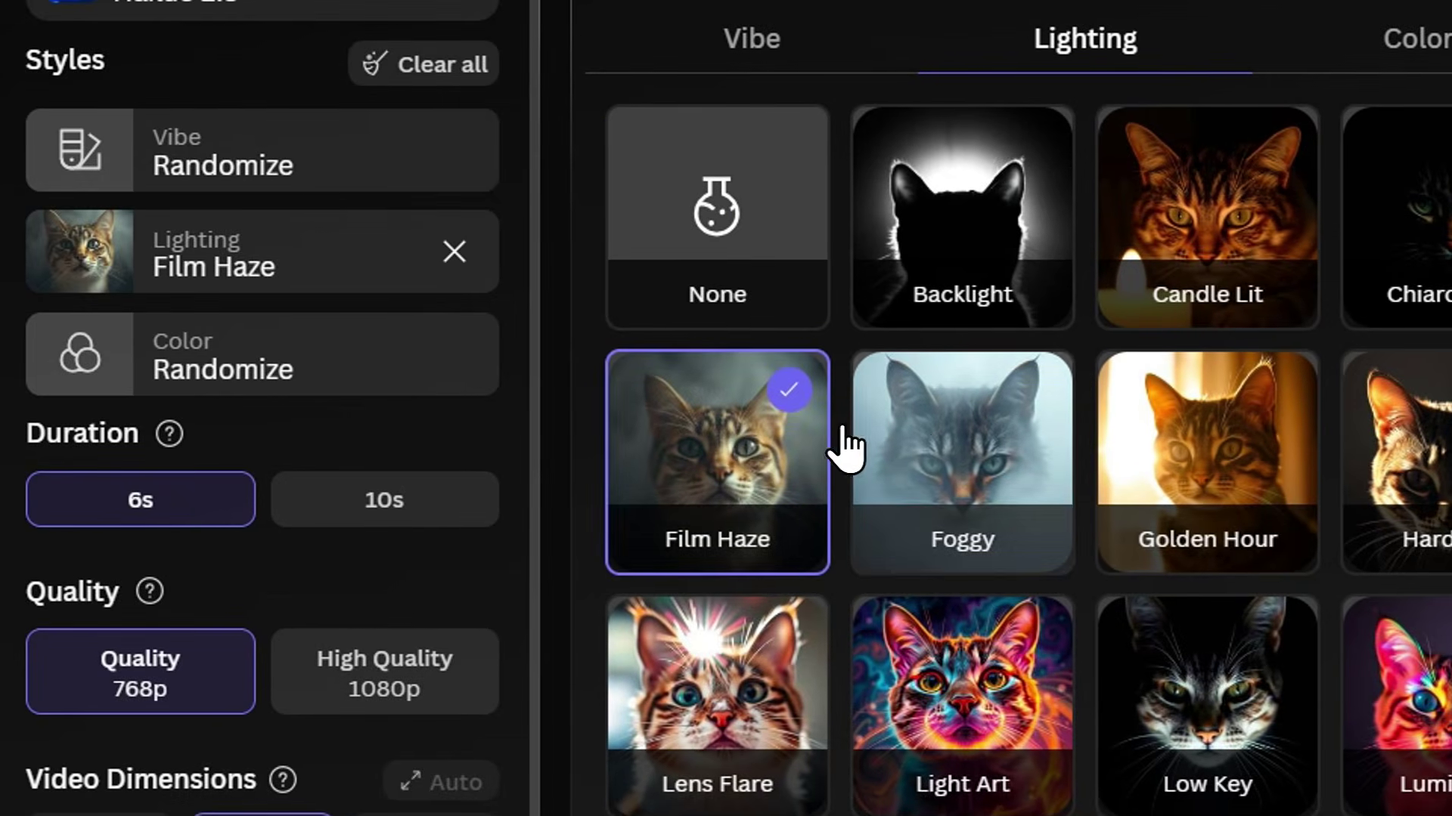
pyautogui.click(858, 439)
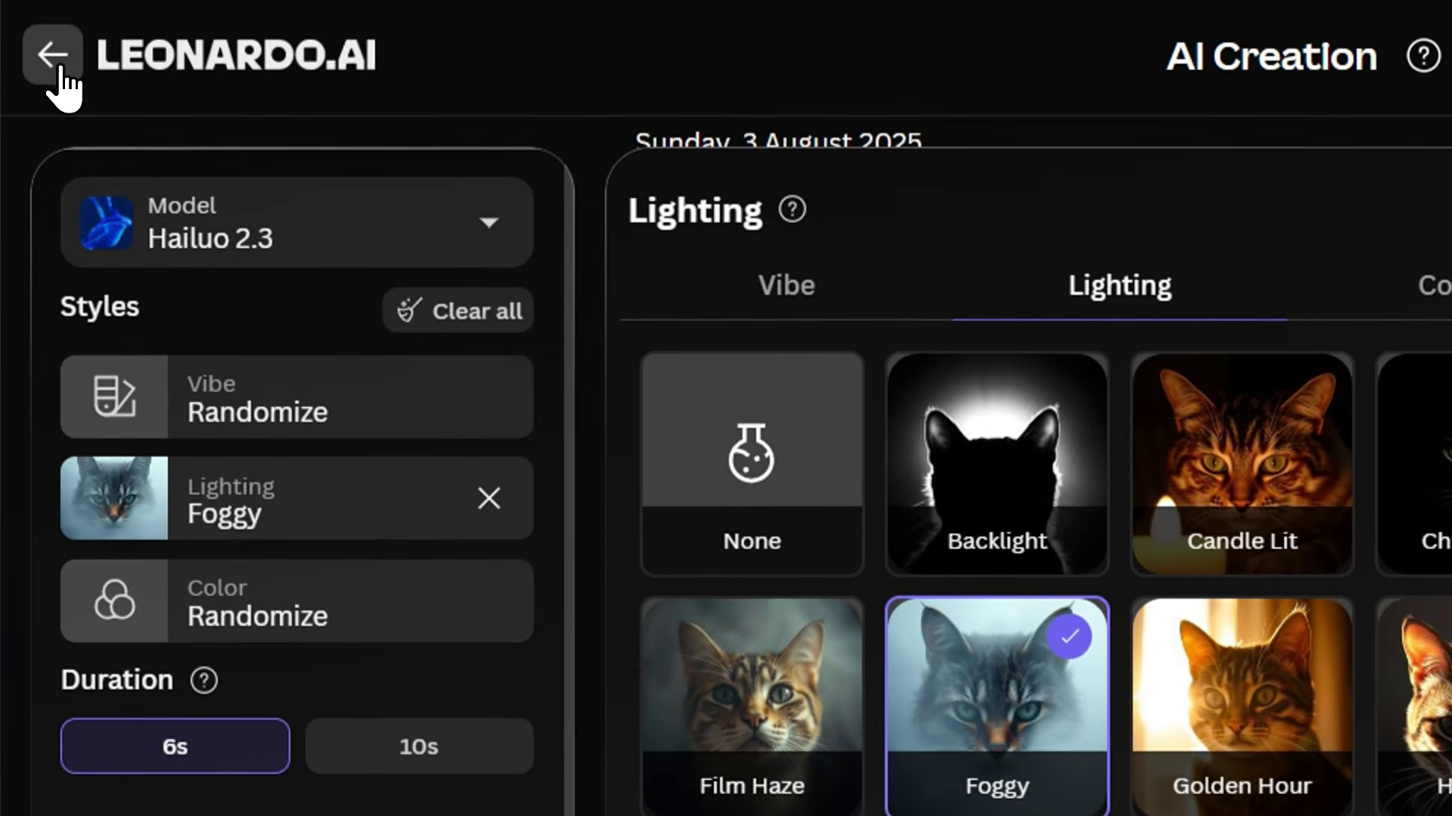
# Return to the home page, open the image generation page, and look over its past generations.
pyautogui.click(51, 8)
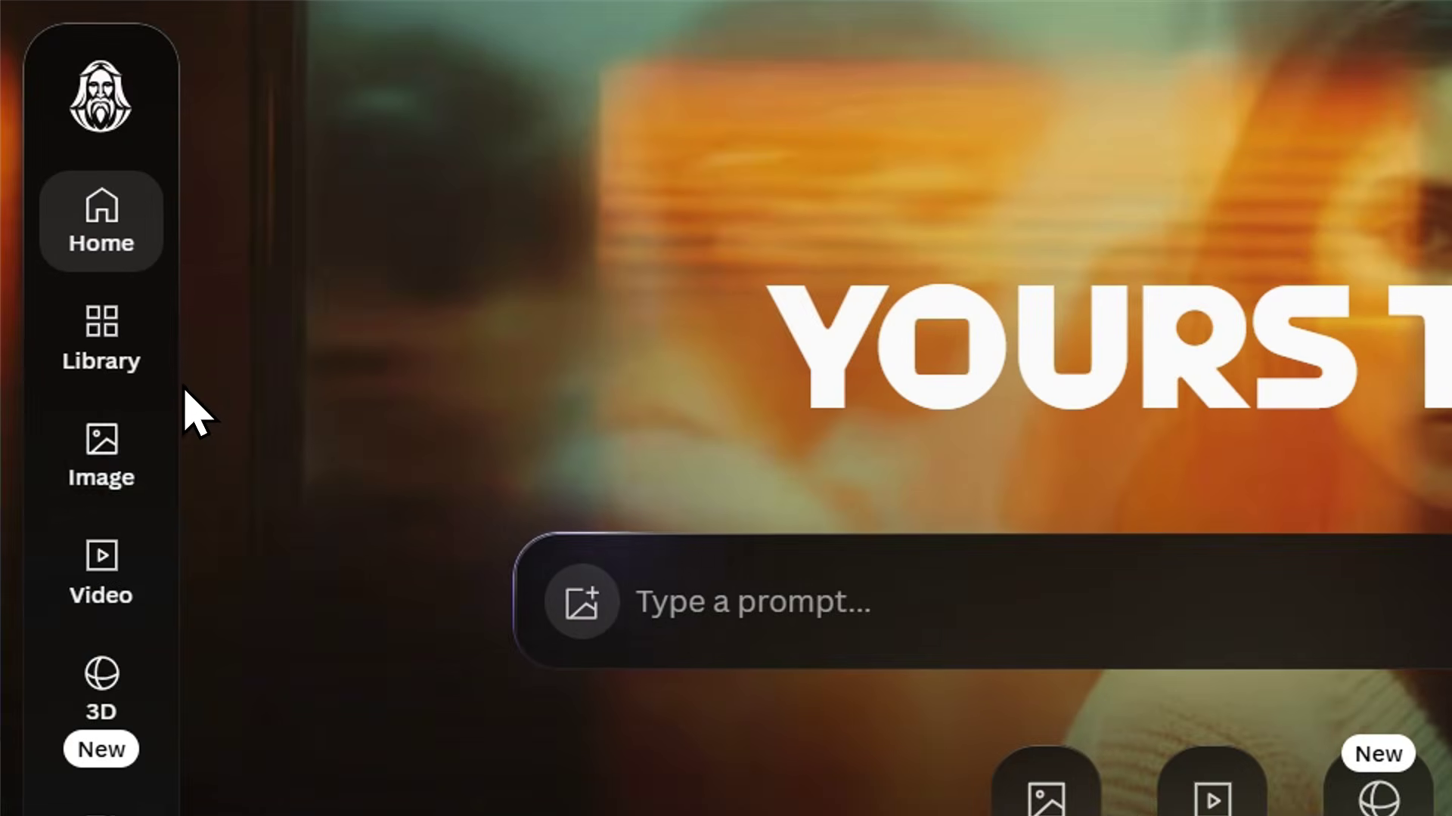
pyautogui.click(147, 458)
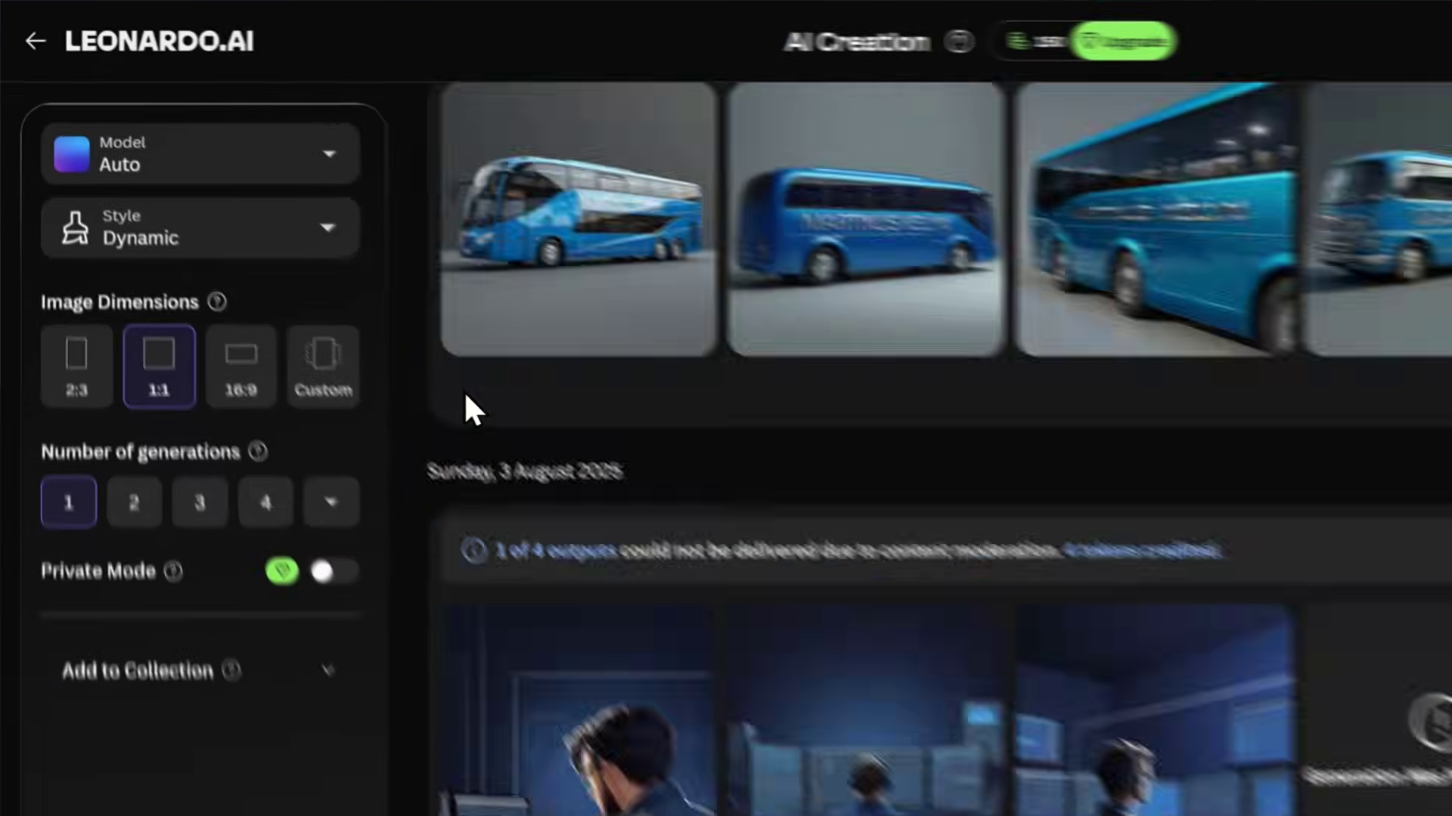
pyautogui.scroll(-5, 464, 395)
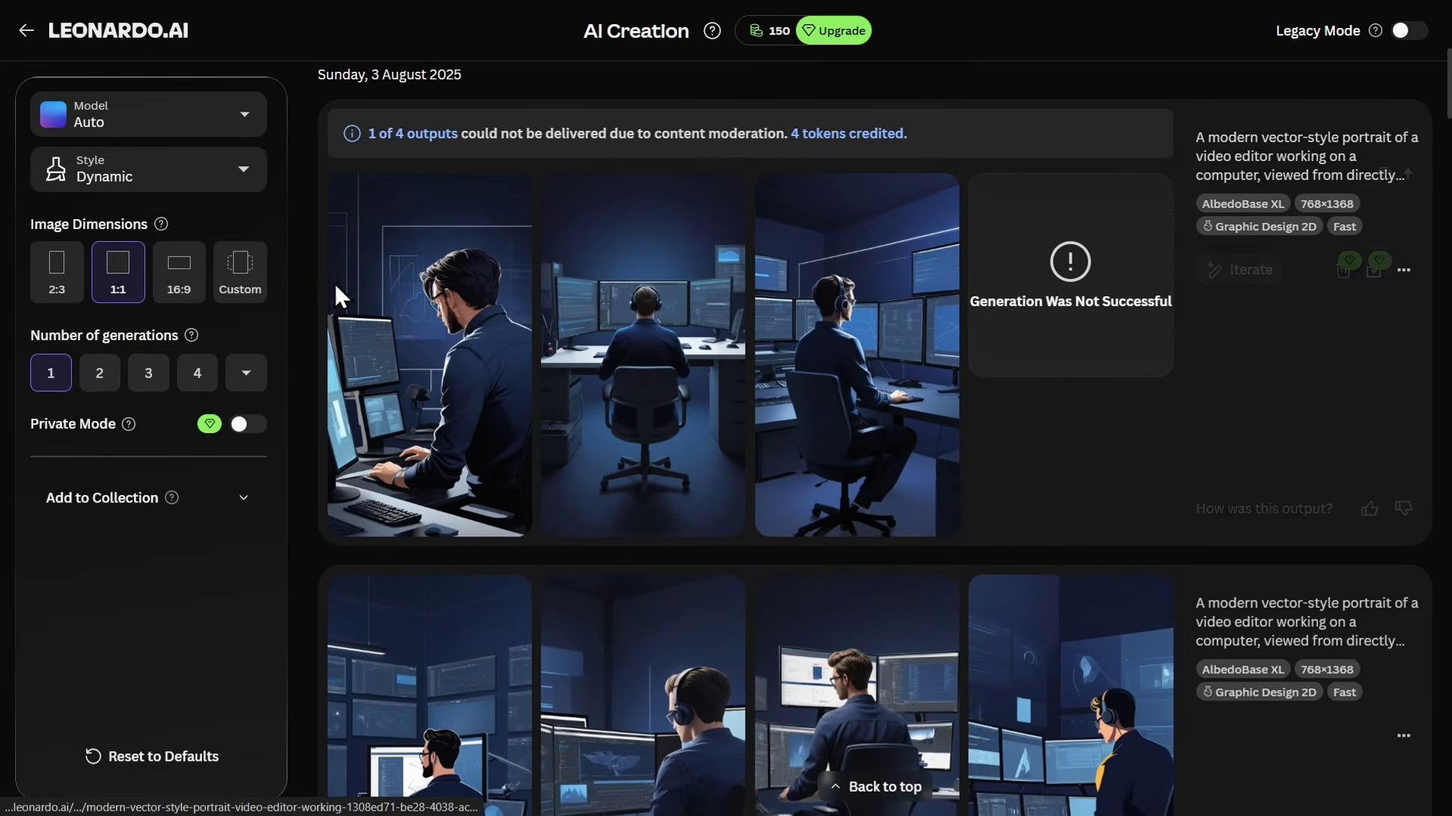
# Choose Ideogram 4.0 from the featured image models.
pyautogui.click(219, 134)
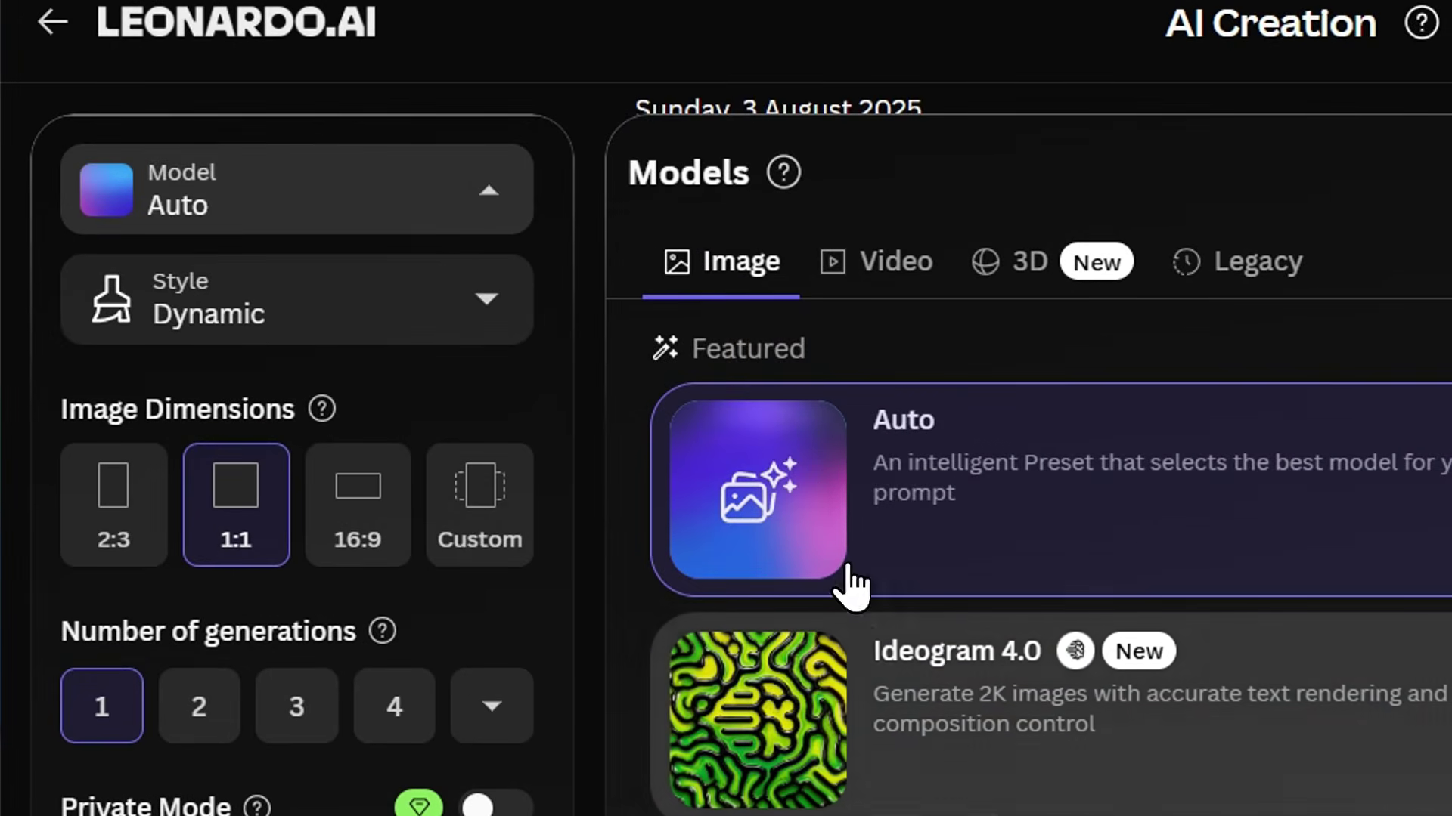
pyautogui.scroll(-2, 891, 573)
pyautogui.click(910, 543)
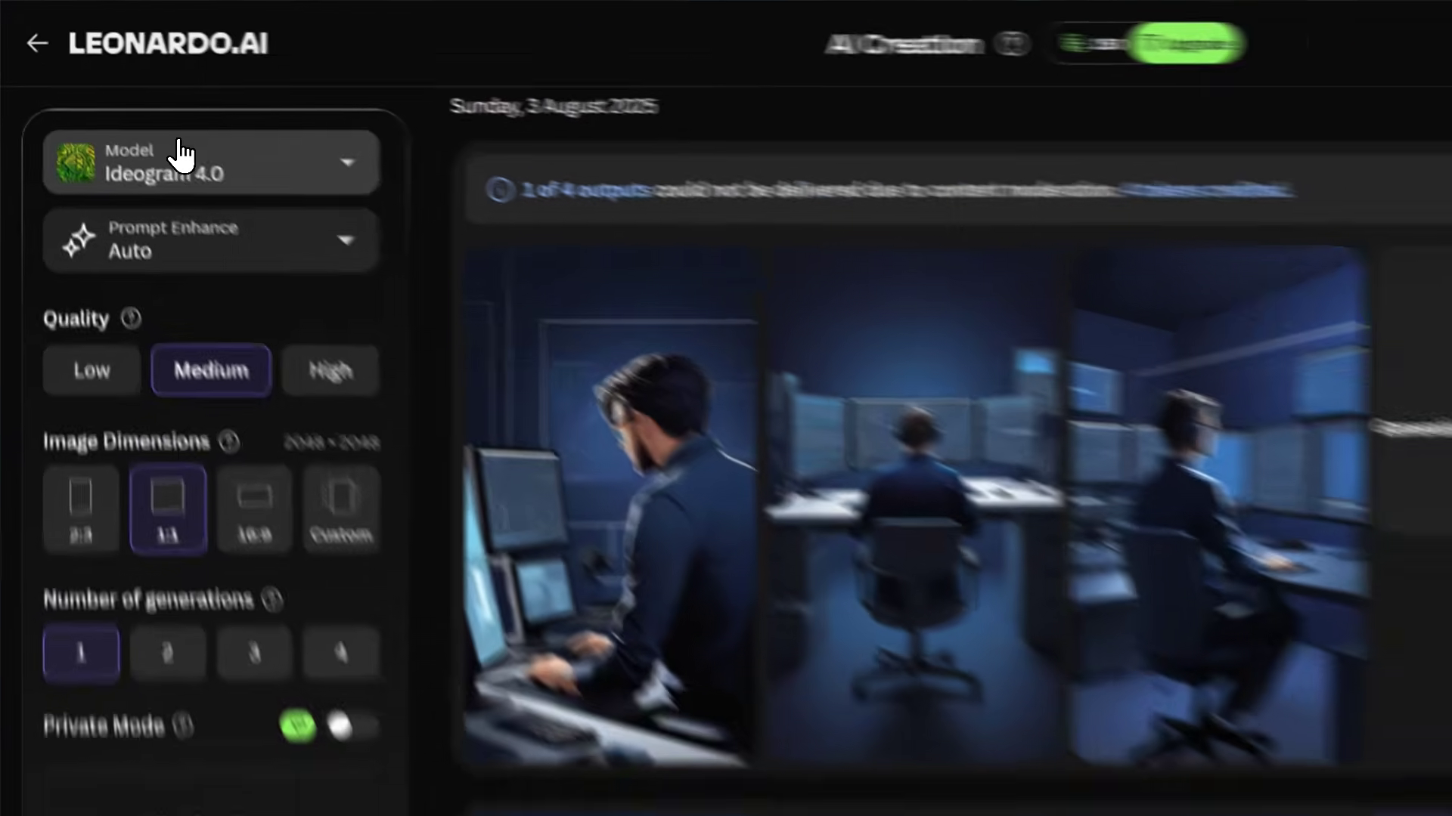
# Switch from image to video generation by choosing the Seedance 2.0 model.
pyautogui.click(163, 118)
pyautogui.click(446, 155)
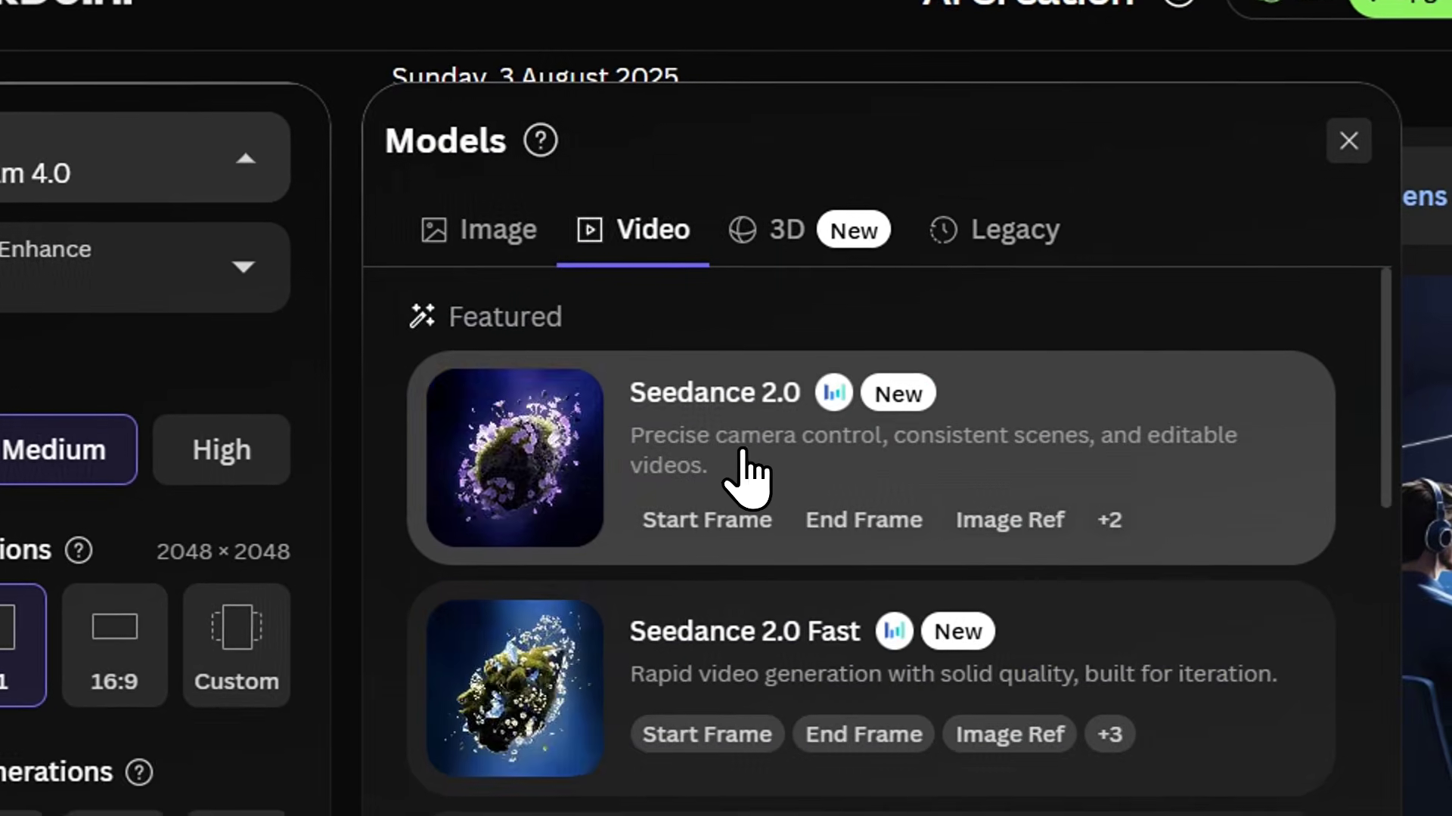
pyautogui.click(742, 453)
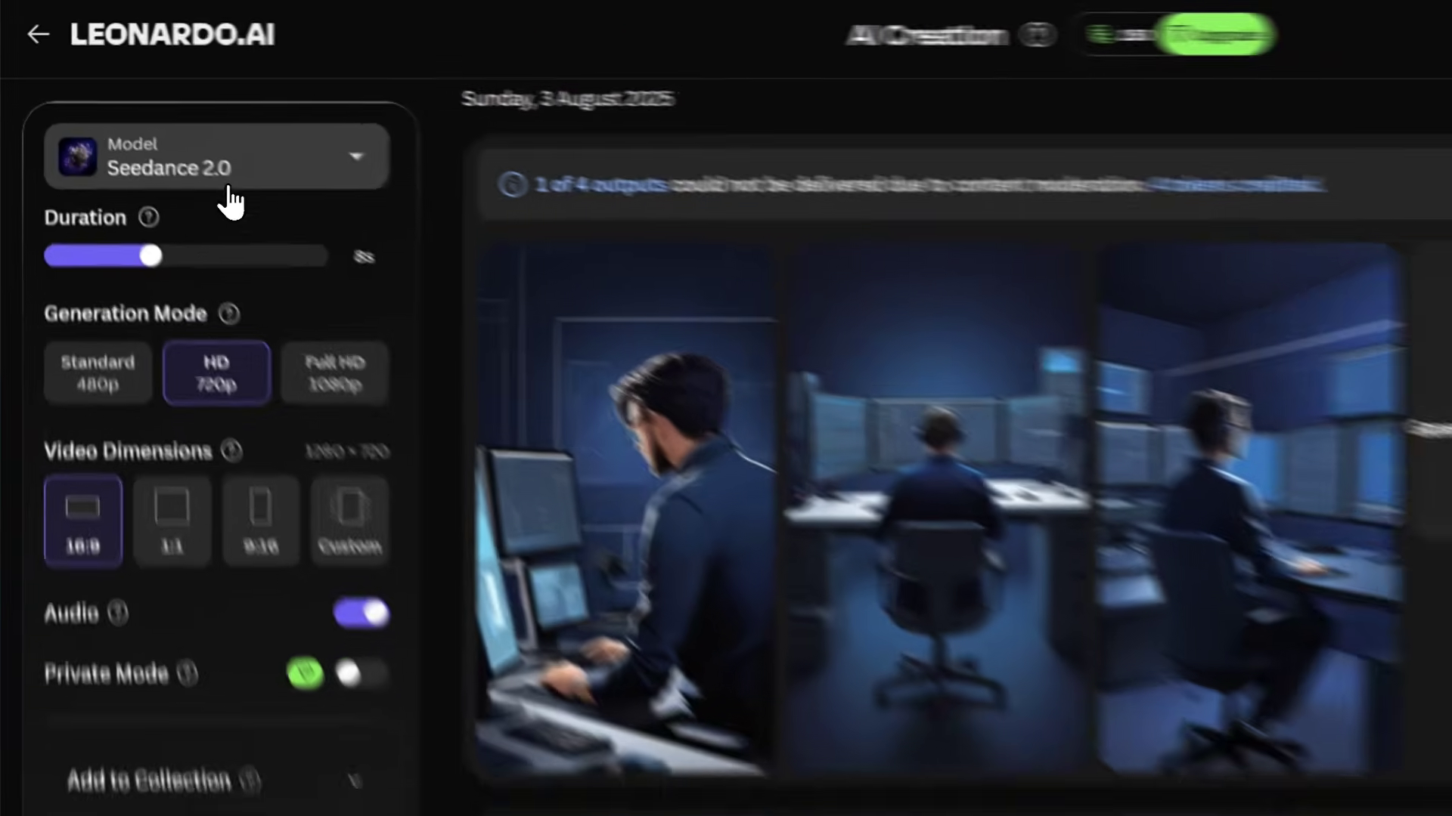
# Browse the available video models down to the Other Models section and return to the home page.
pyautogui.click(163, 125)
pyautogui.scroll(-10, 869, 637)
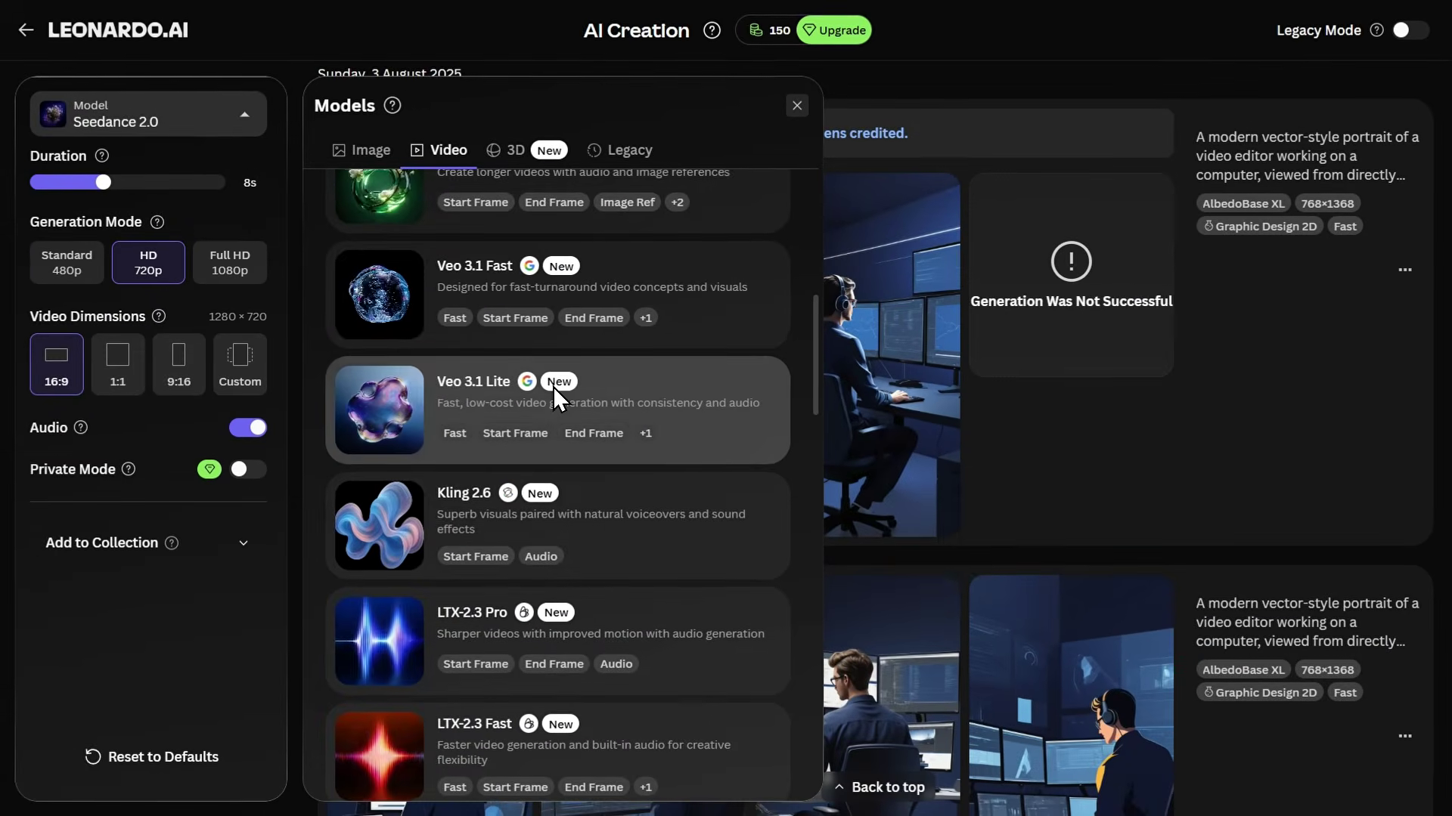
pyautogui.scroll(-4, 552, 387)
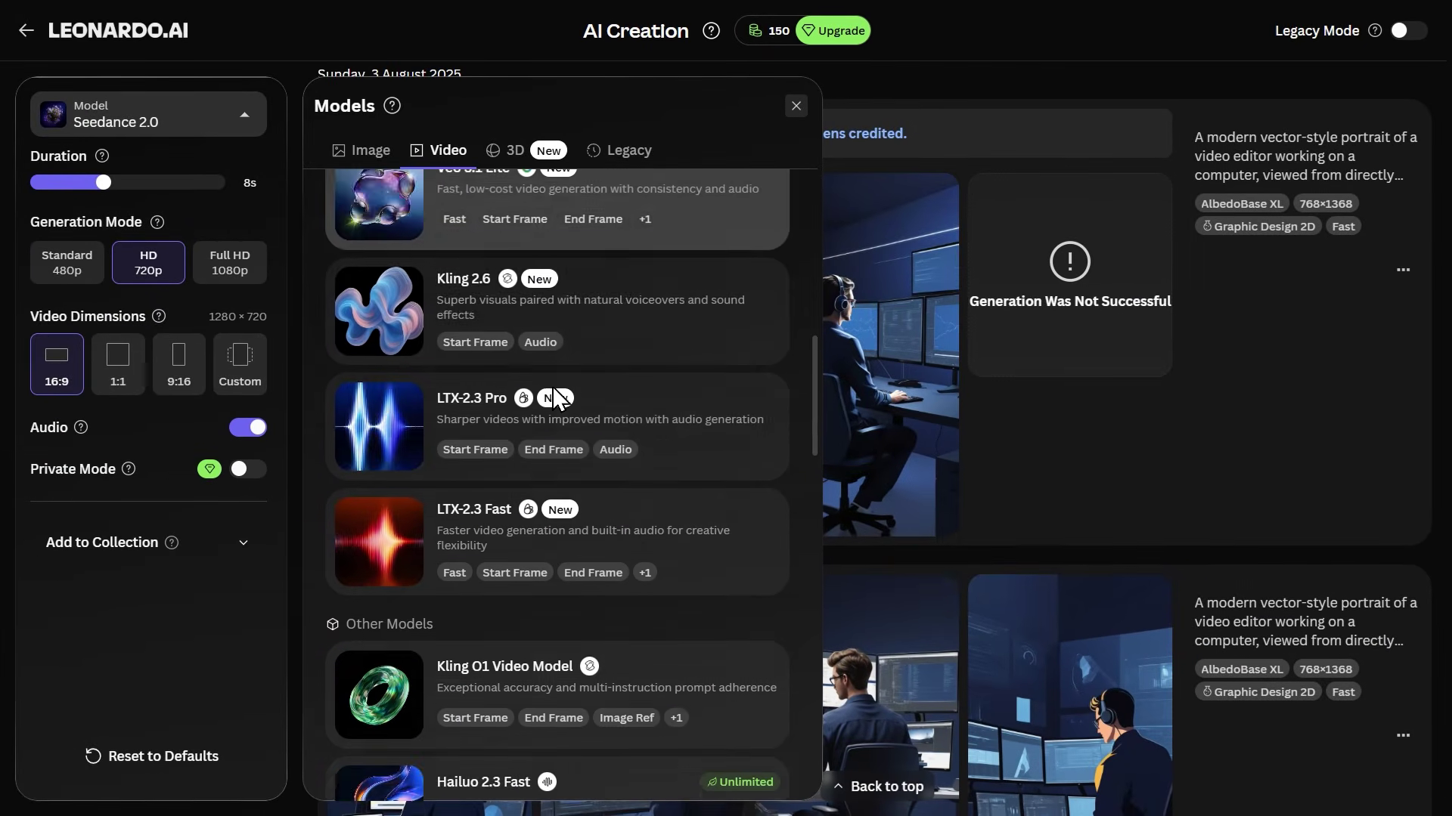
pyautogui.click(27, 30)
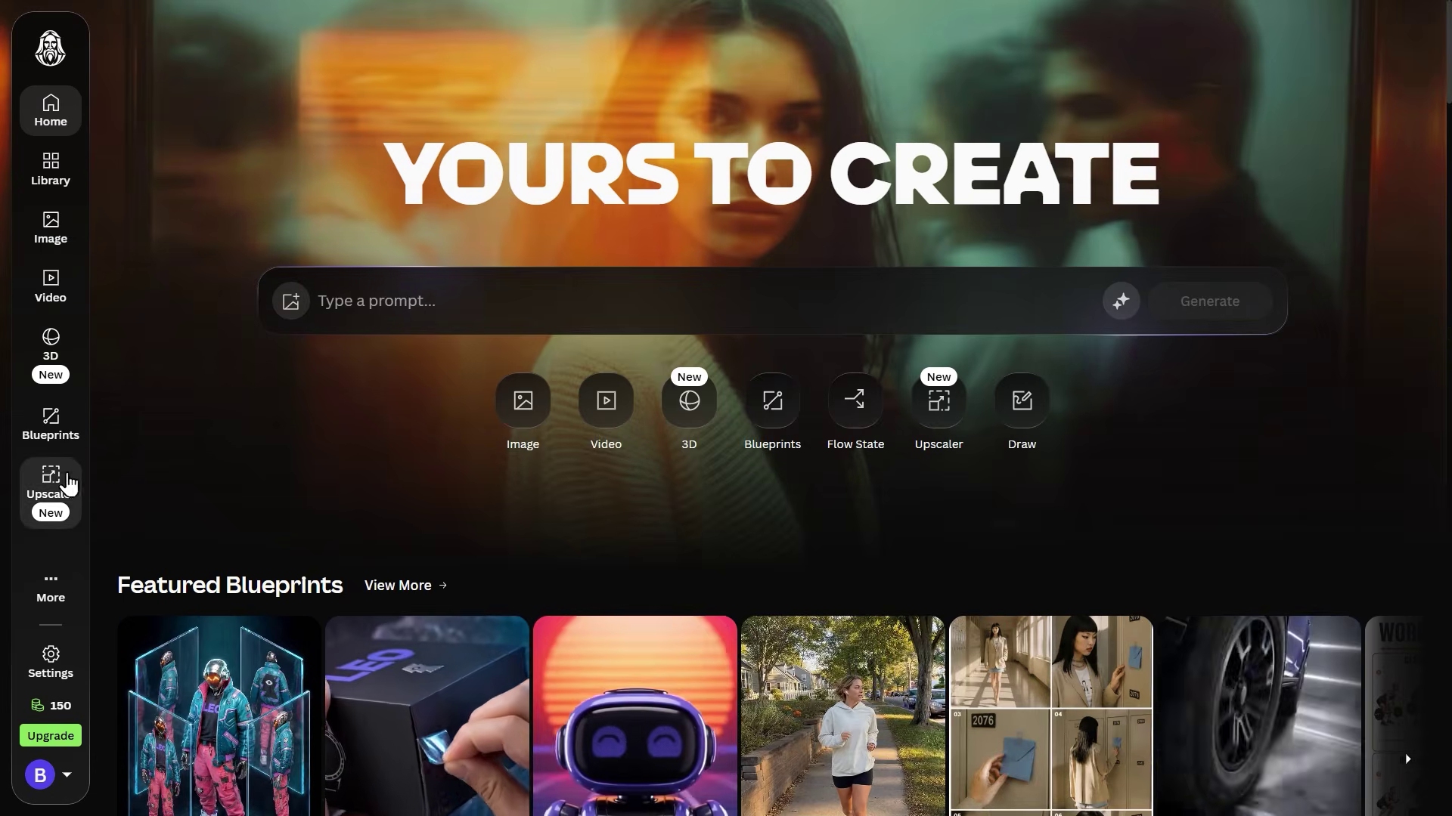
# View the Universal Upscaler page twice, returning to the home page each time.
pyautogui.click(64, 493)
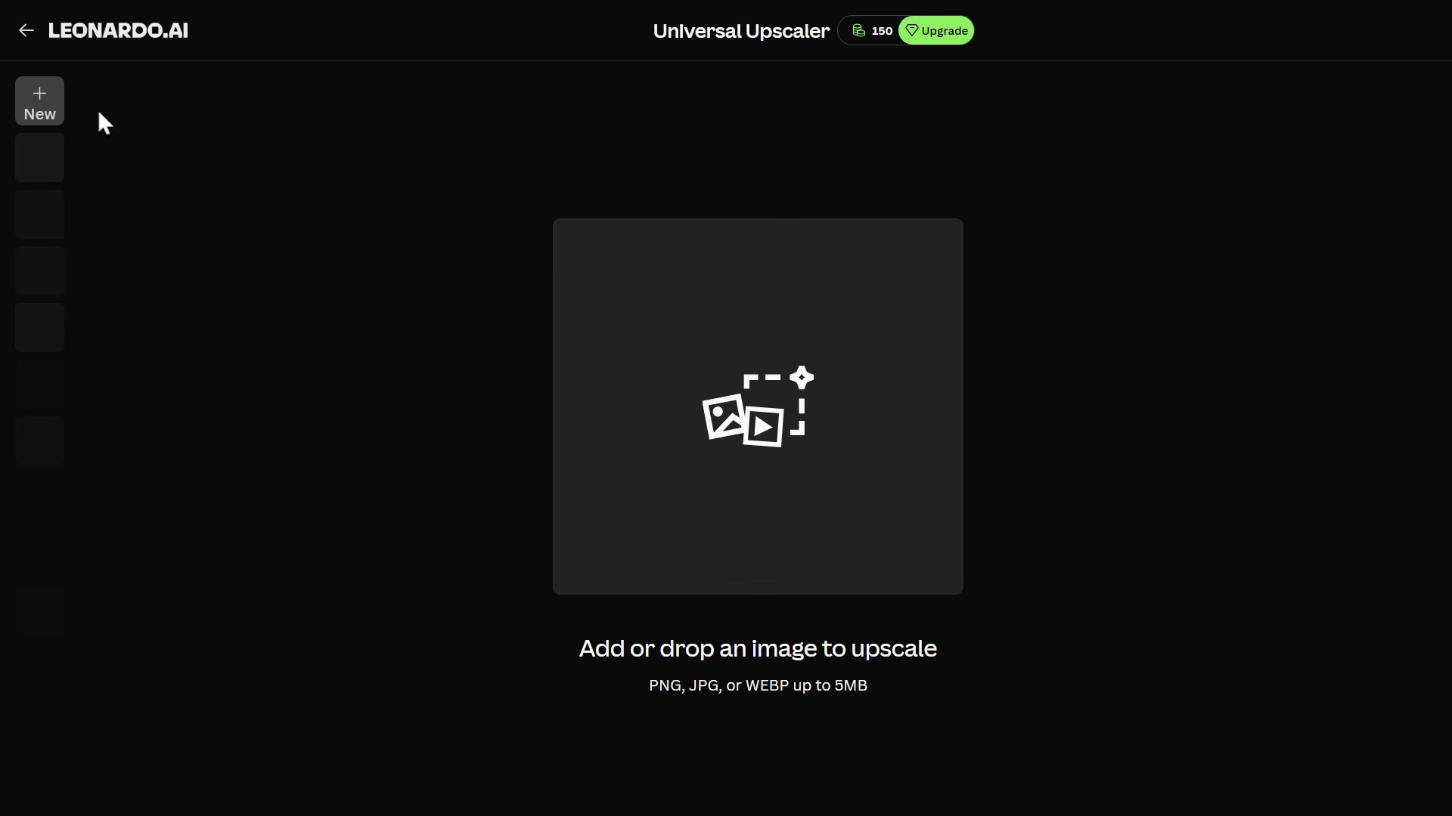
pyautogui.click(20, 34)
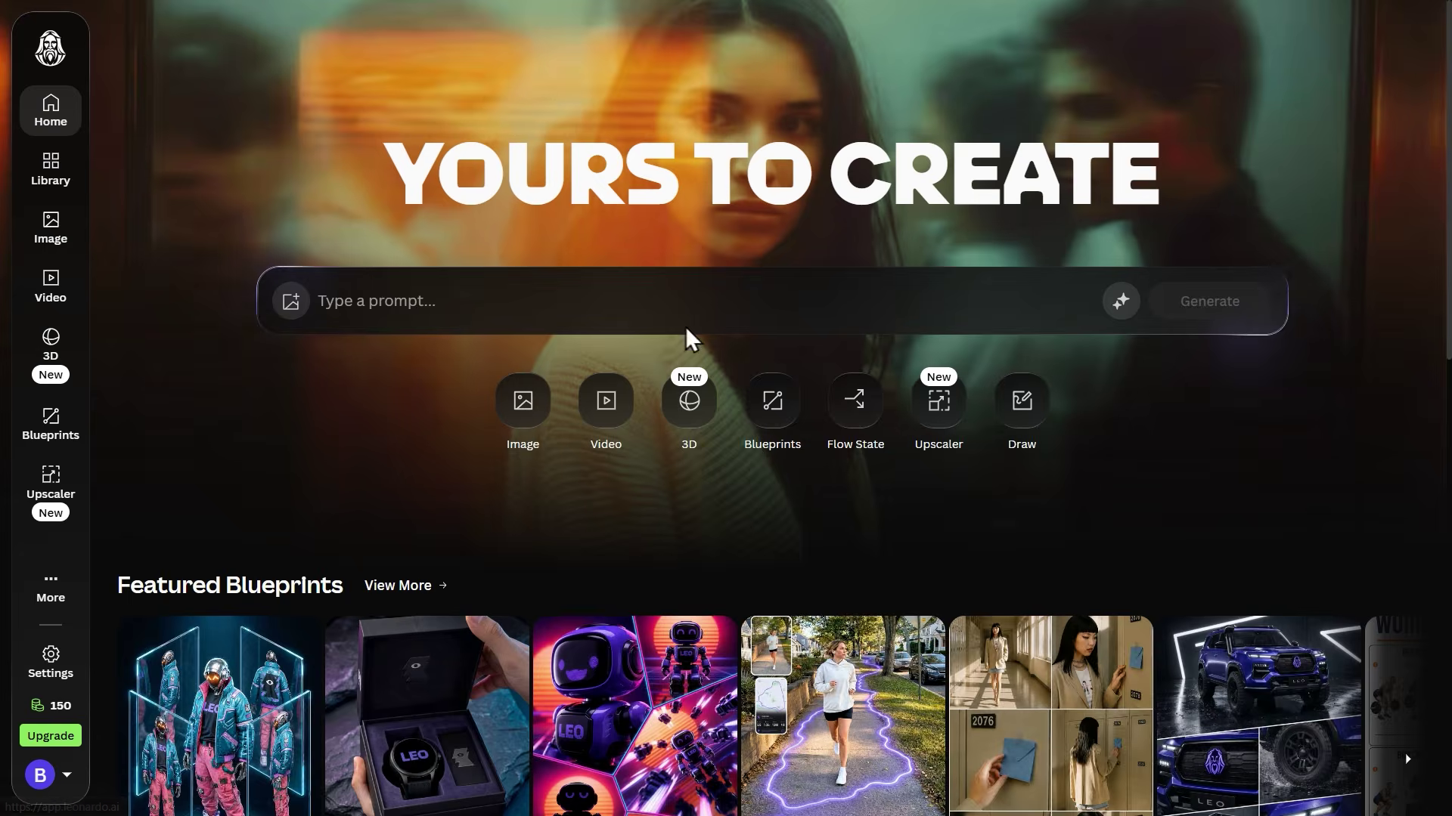
pyautogui.click(946, 424)
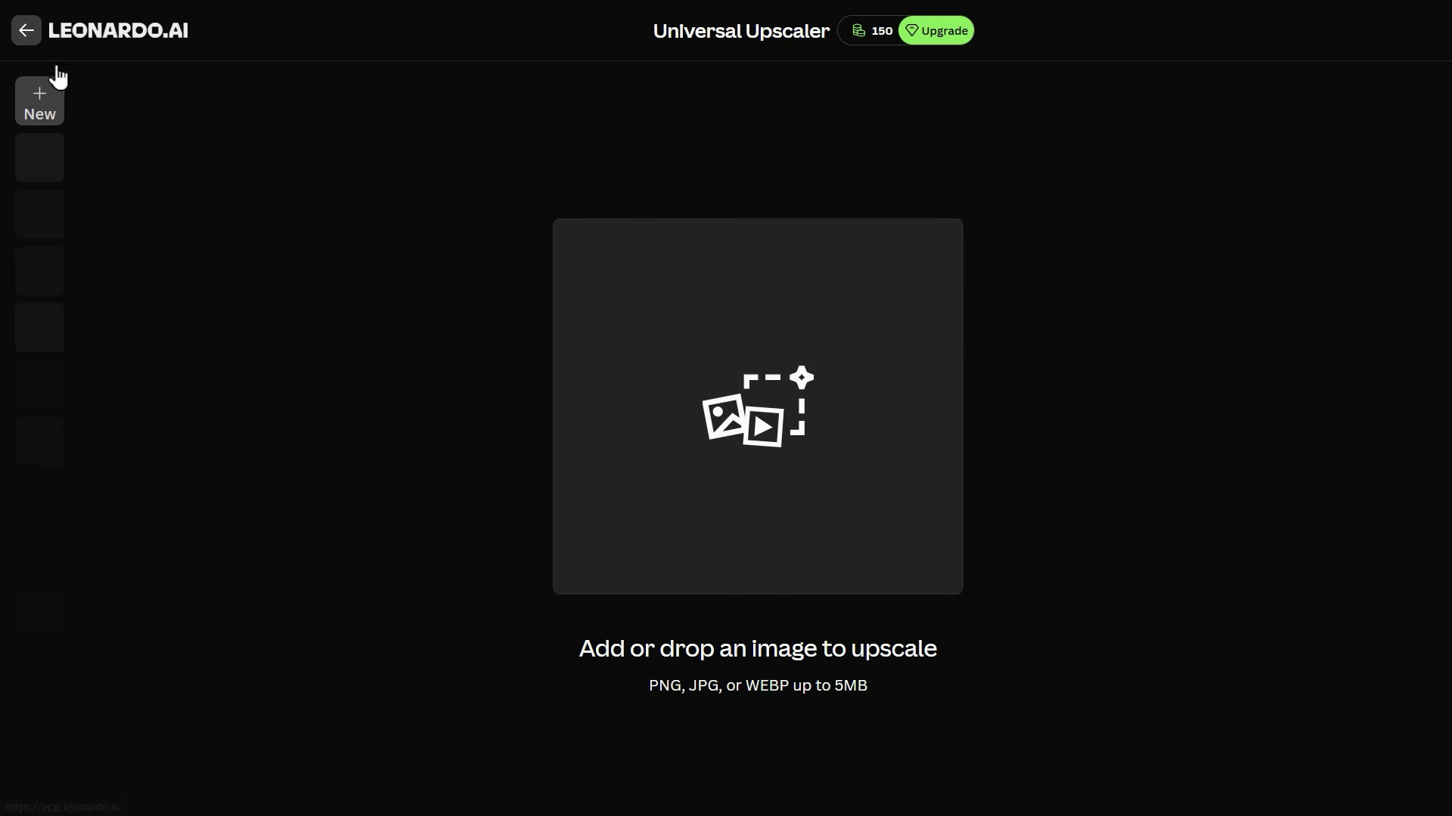
pyautogui.click(74, 85)
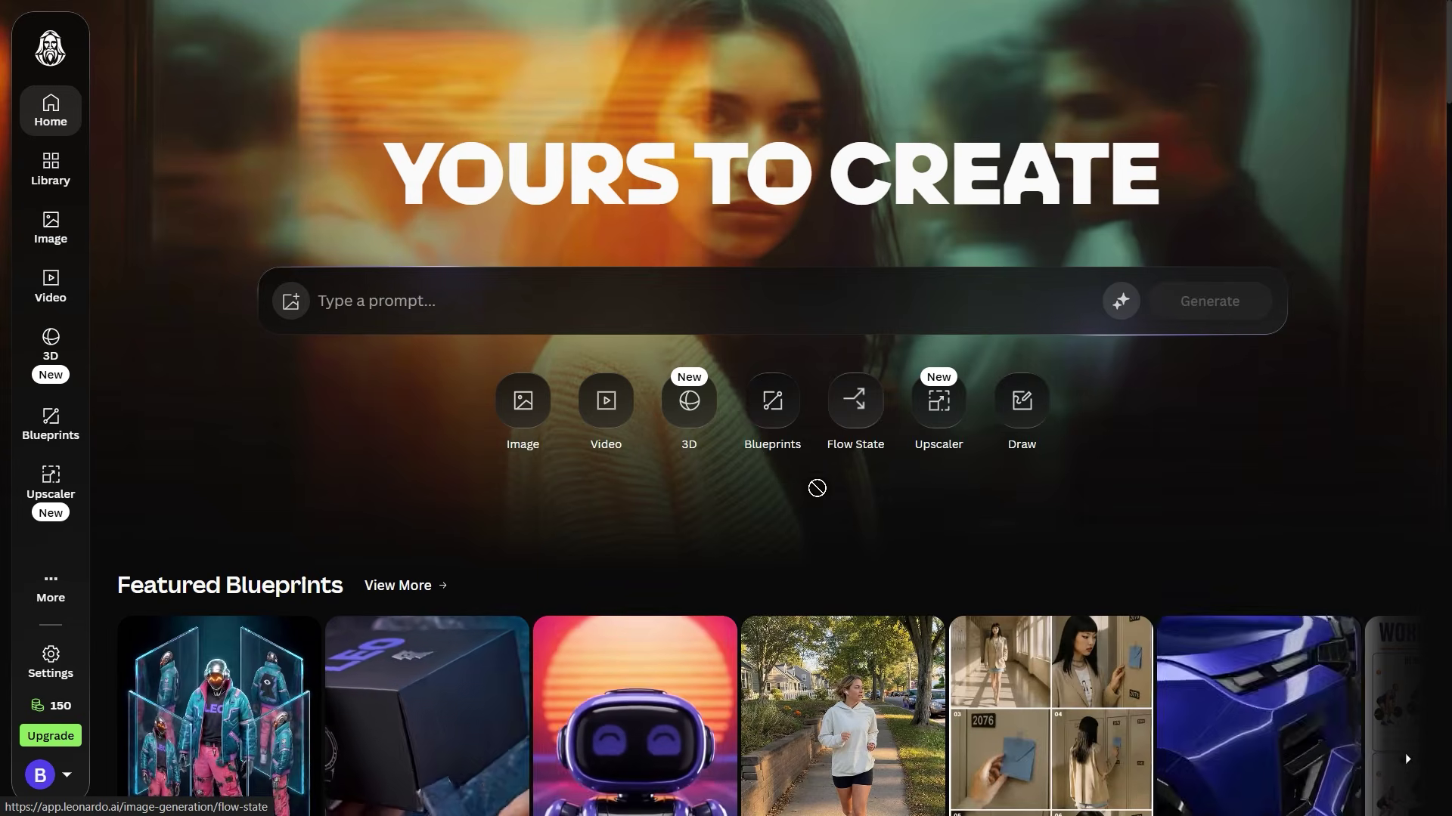
# Open the Blueprints page, view the Product Usage Sequence template in the Create section, and close it.
pyautogui.click(777, 428)
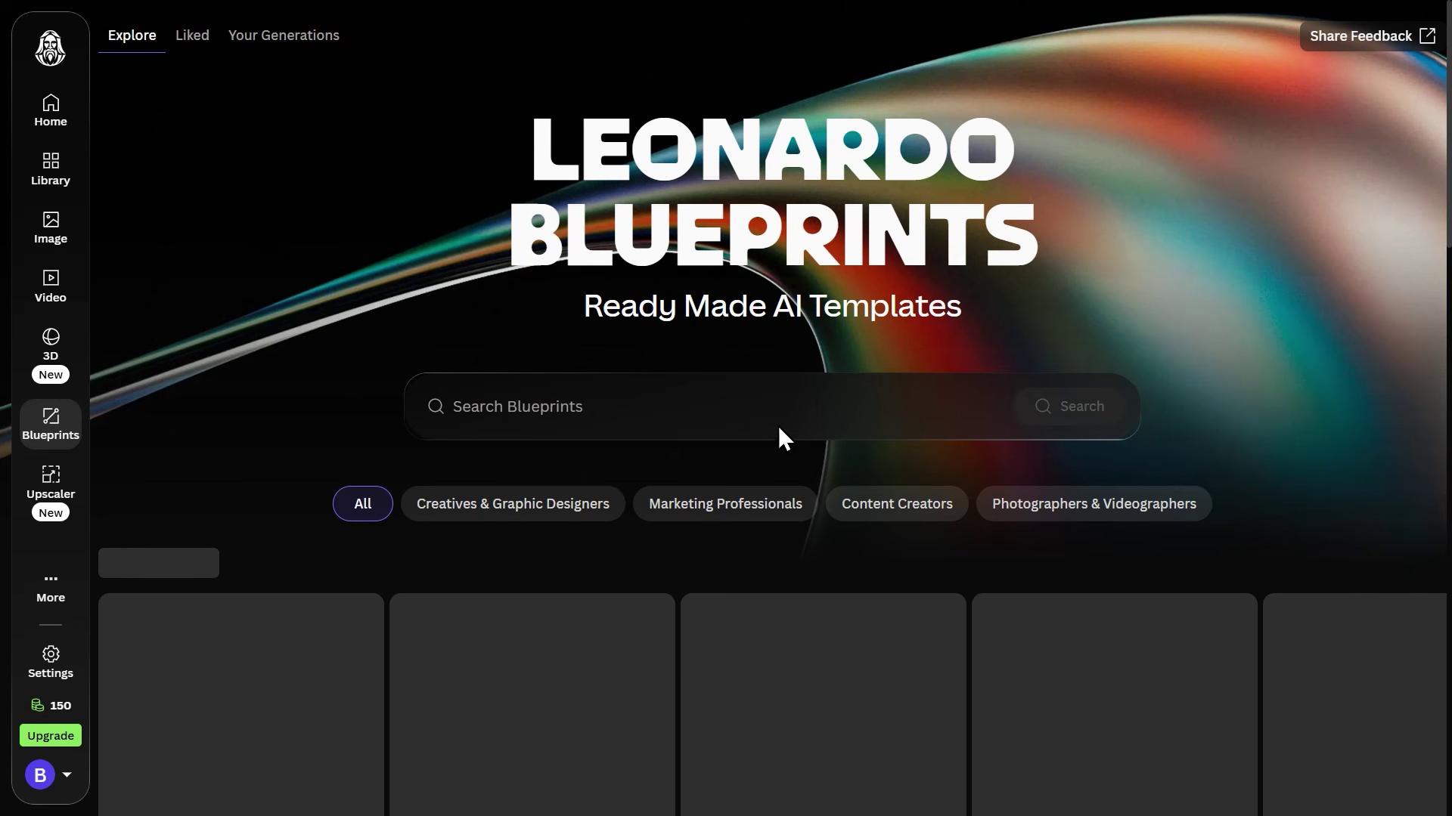
pyautogui.scroll(-1, 656, 402)
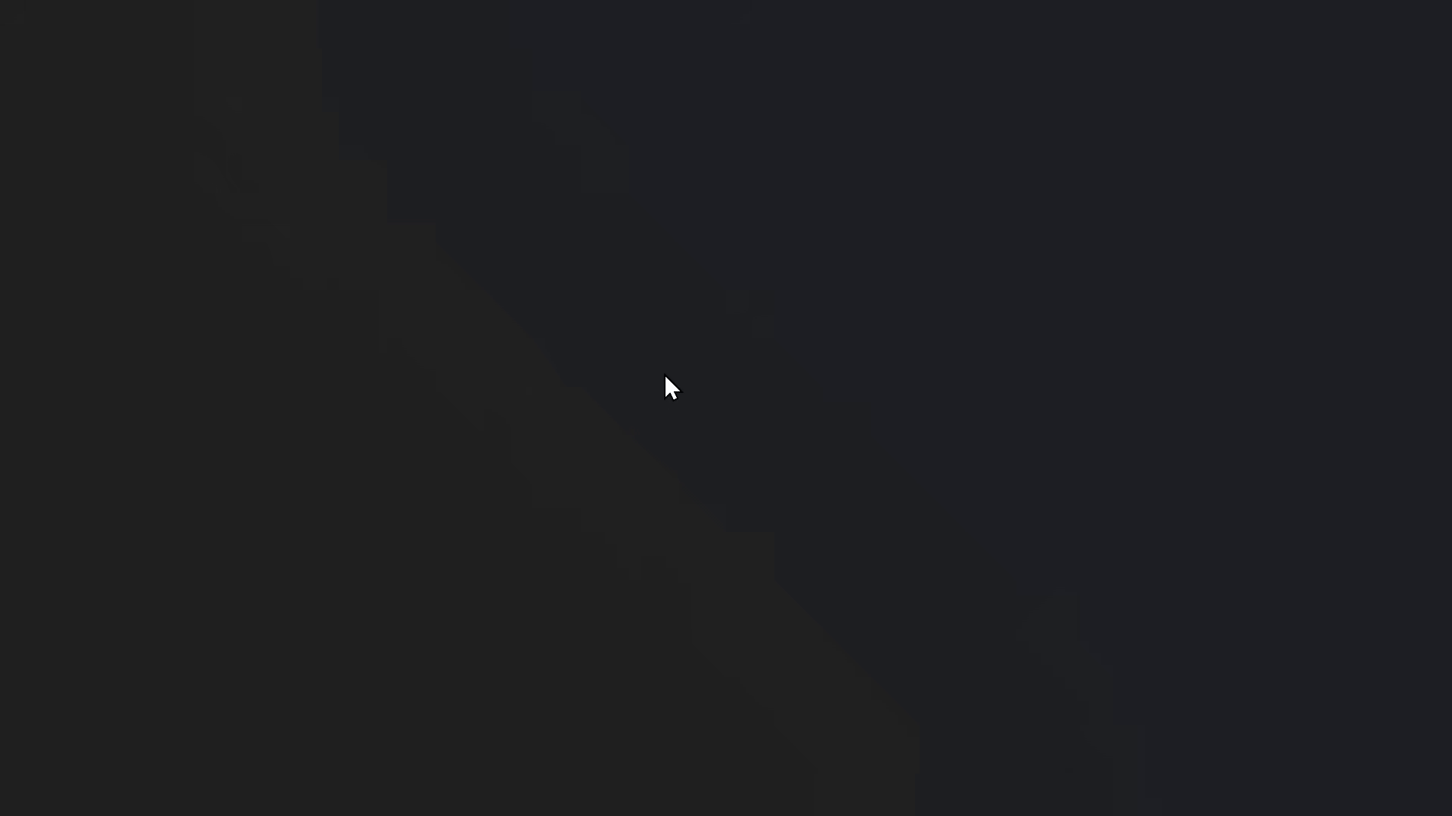
pyautogui.scroll(-4, 709, 423)
pyautogui.scroll(-3, 719, 446)
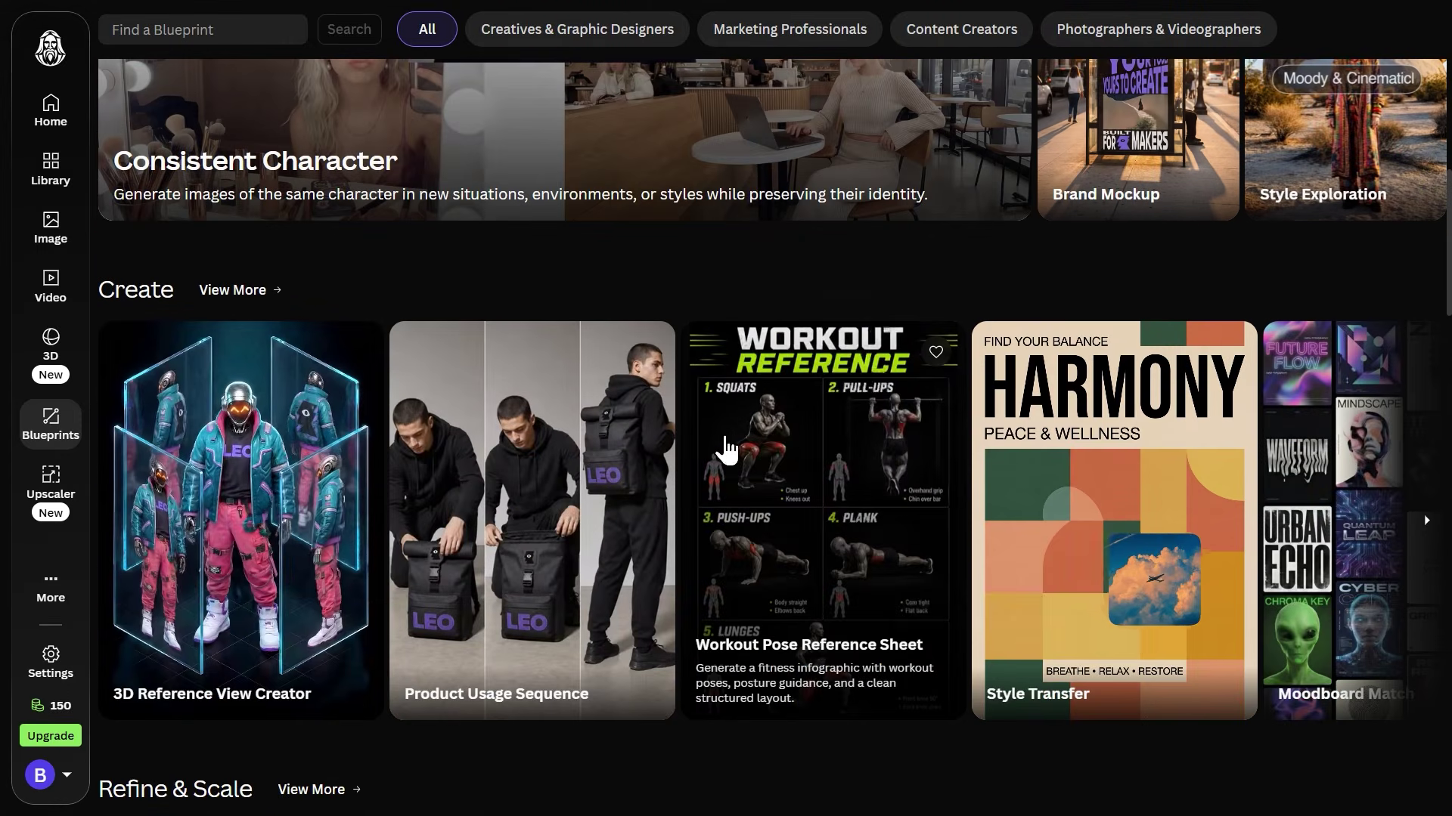
pyautogui.click(612, 472)
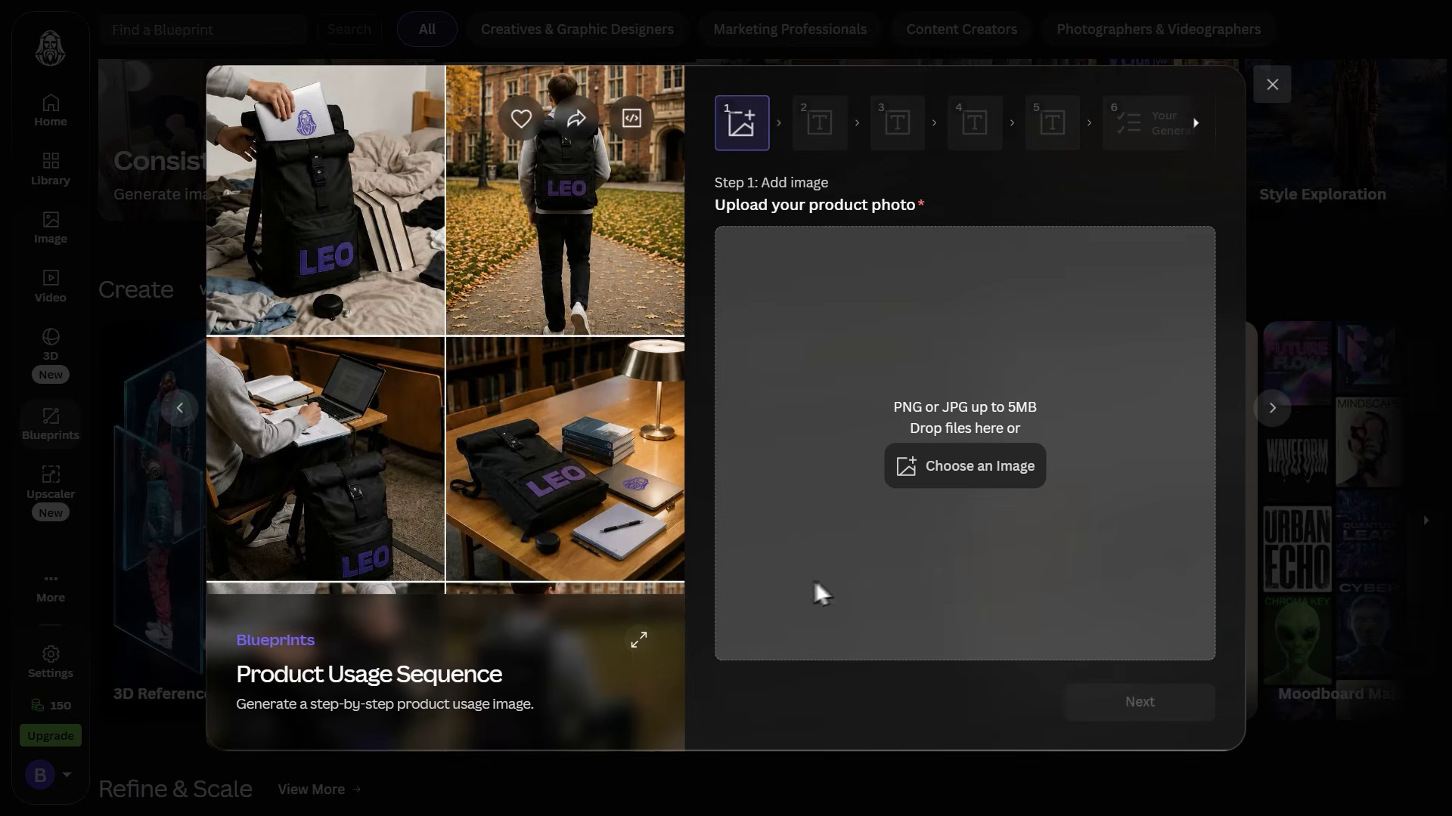
pyautogui.click(1253, 106)
# Look through the Refine & Scale, Motion, Trending and Explore Blueprints sections.
pyautogui.scroll(-12, 1210, 270)
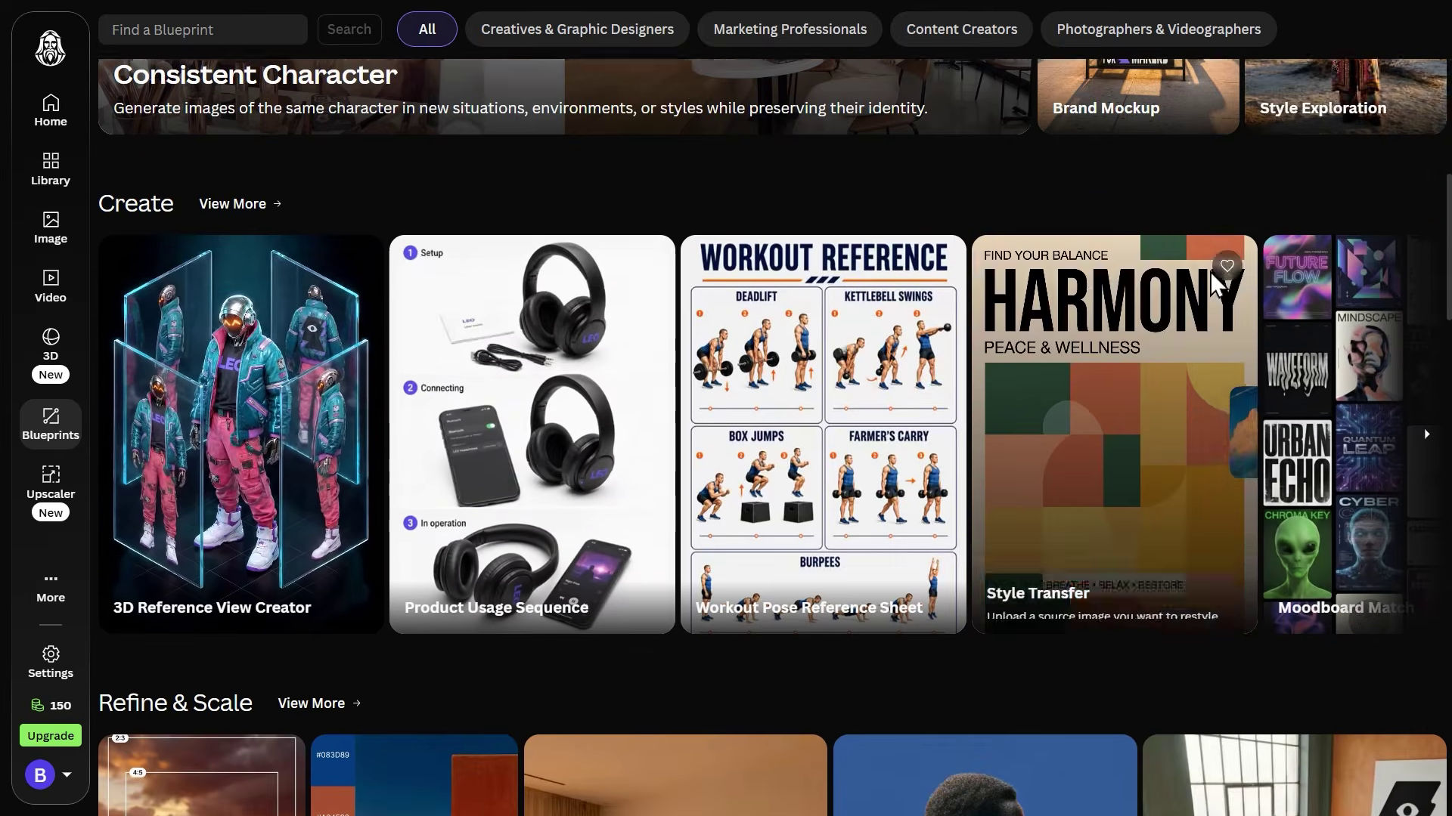
pyautogui.scroll(-10, 1159, 343)
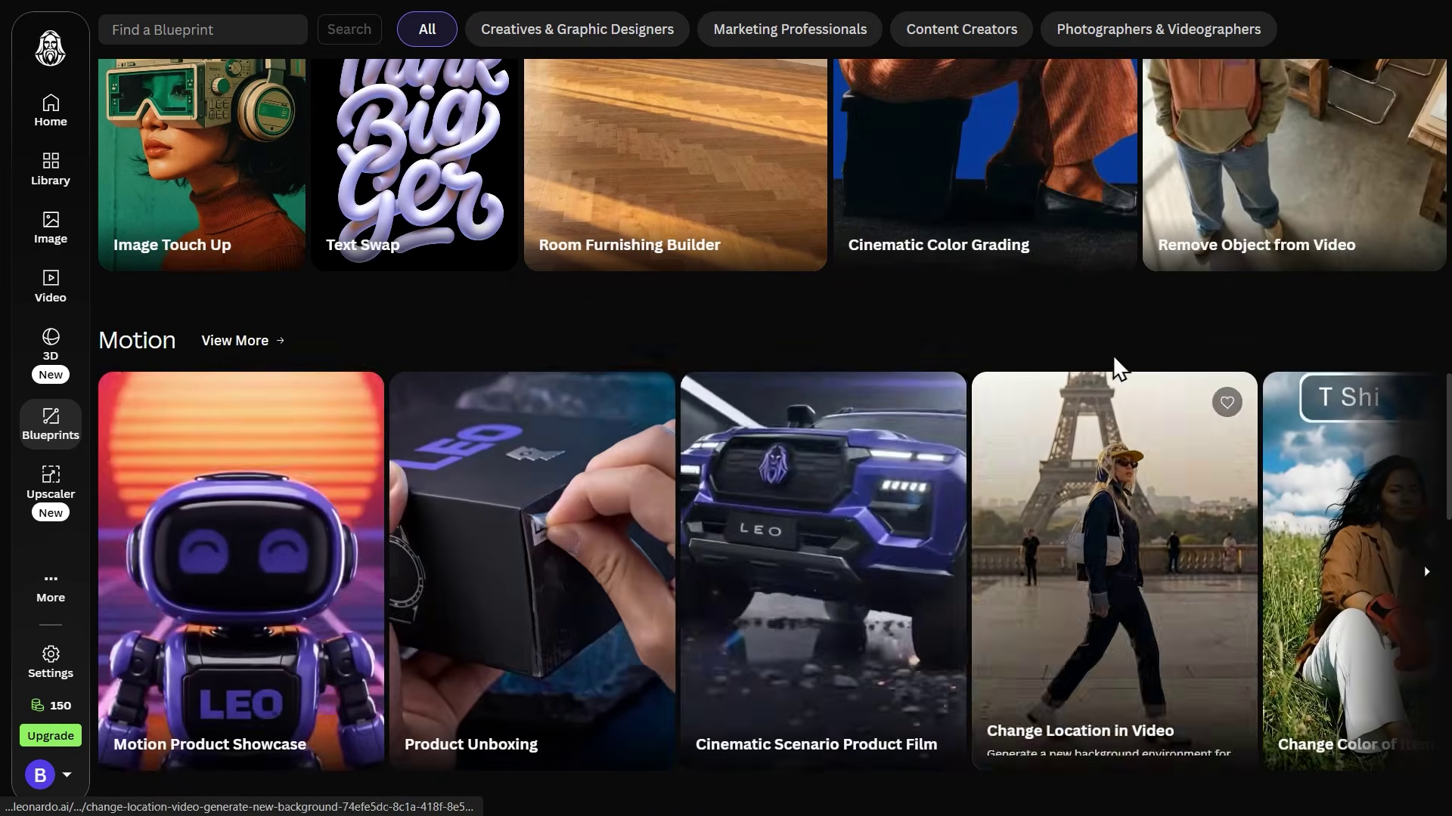
pyautogui.scroll(-4, 838, 396)
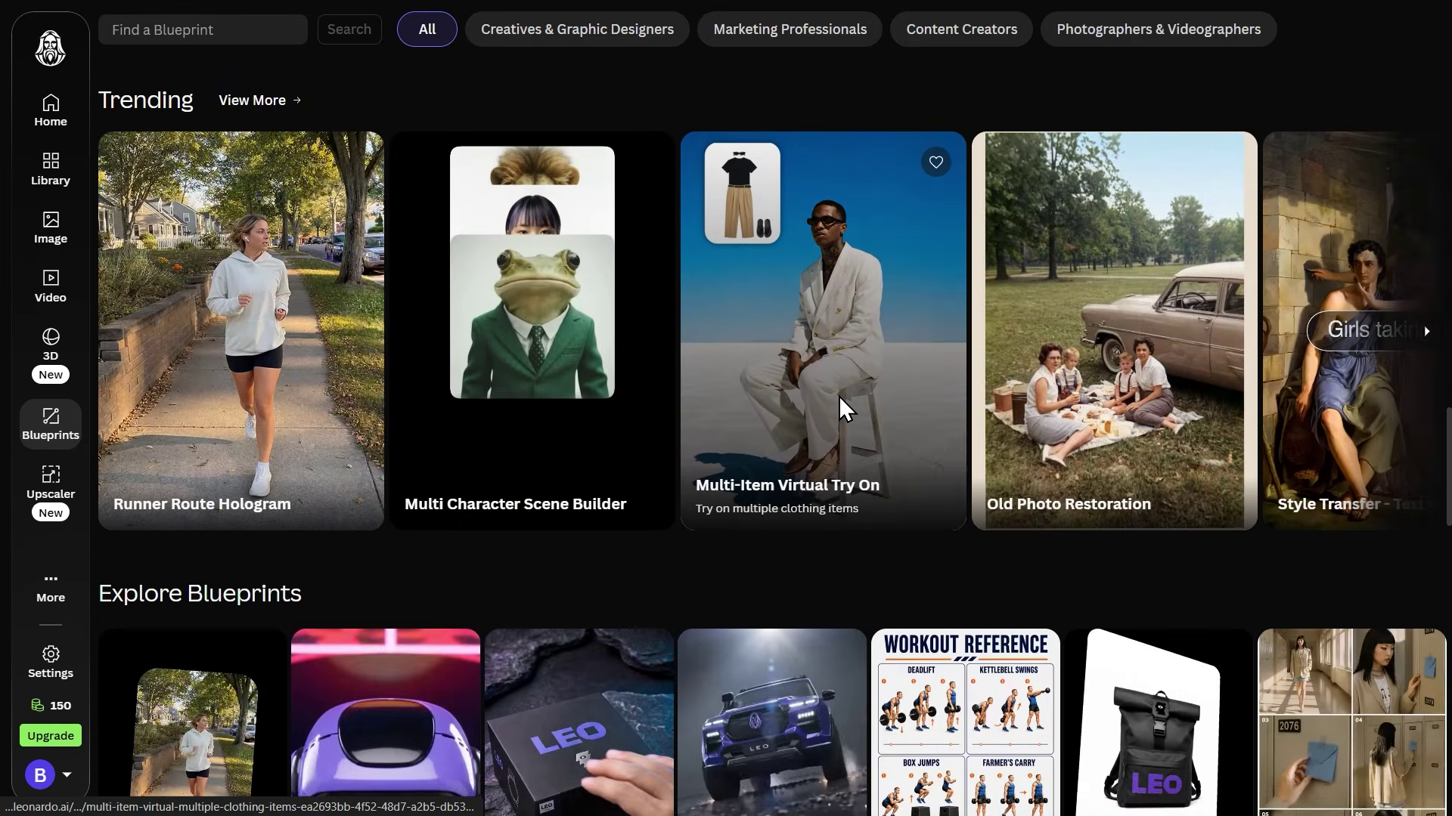
pyautogui.scroll(-1, 838, 396)
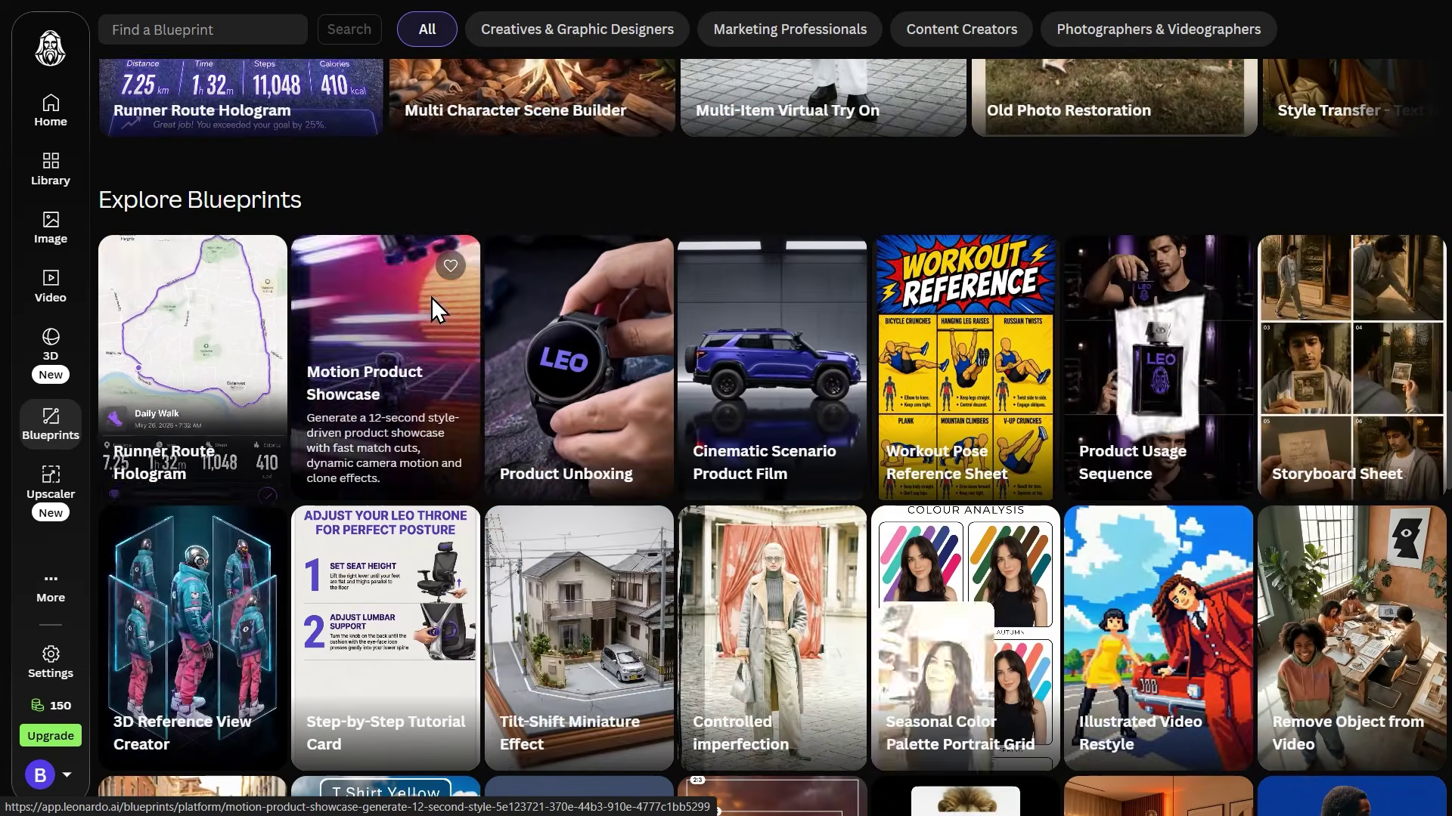
pyautogui.scroll(-1, 429, 296)
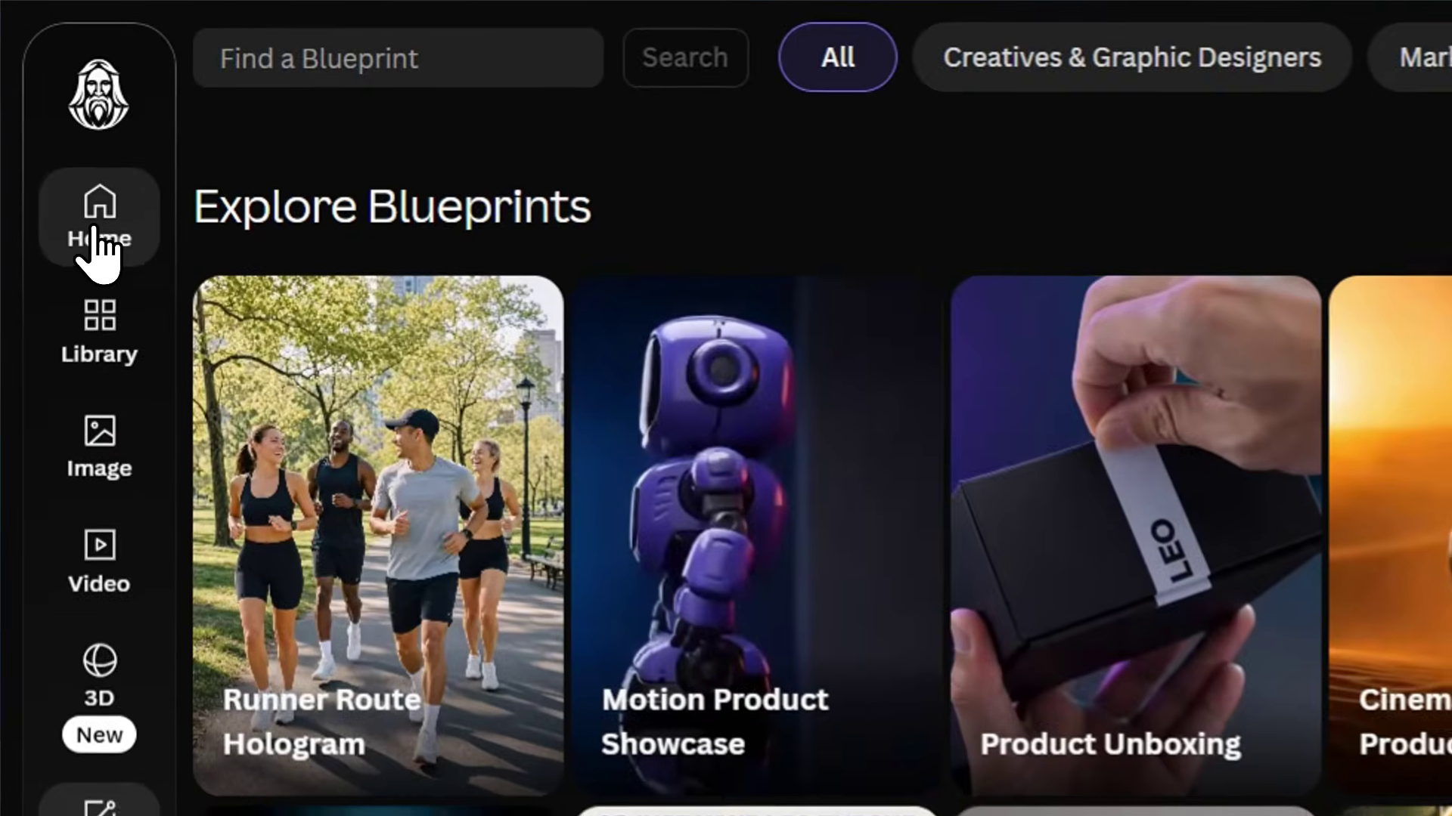
# Return to the home page and look over the Featured Blueprints and the trending Community Creations.
pyautogui.click(51, 112)
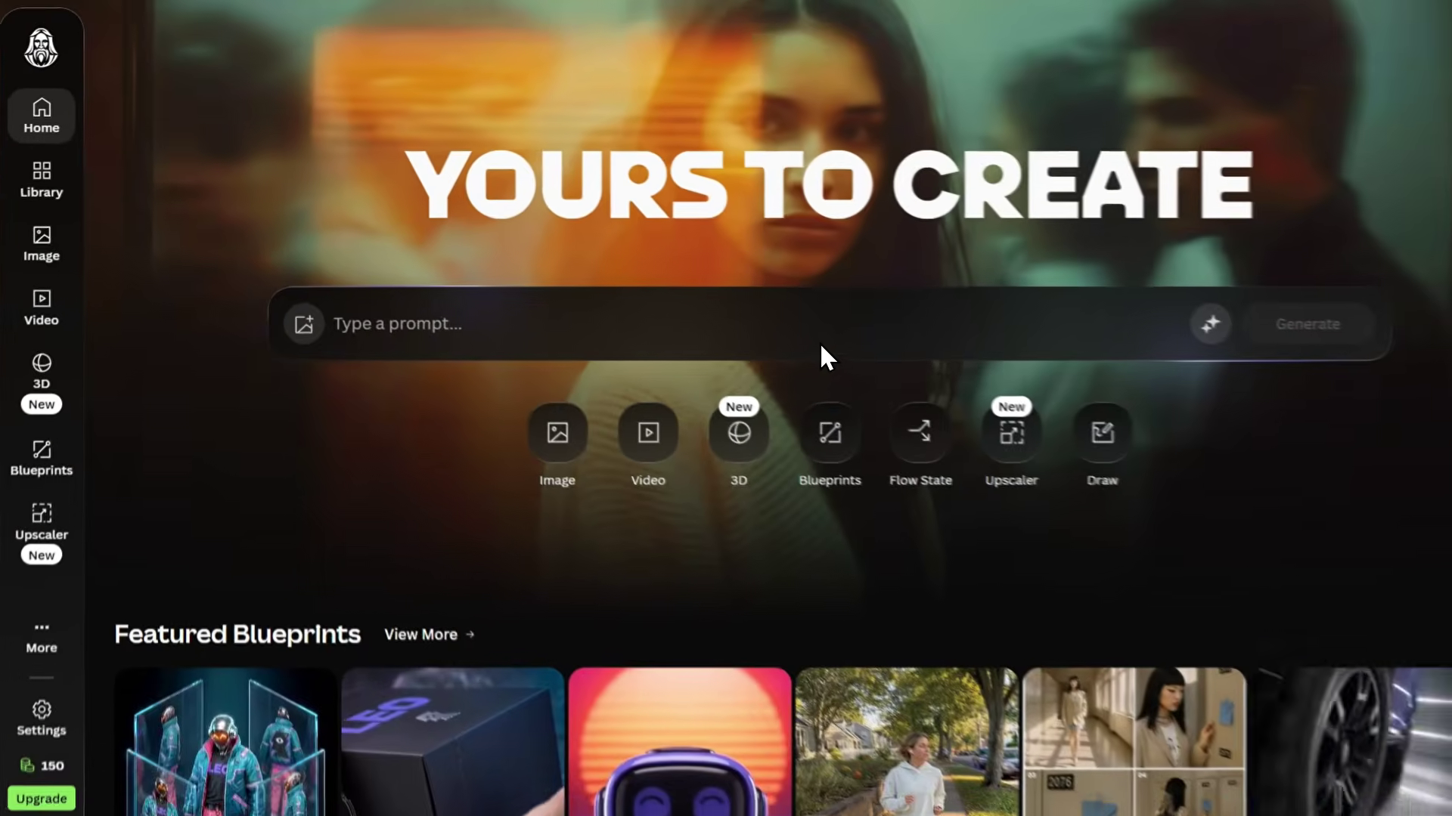
pyautogui.scroll(-5, 1361, 631)
pyautogui.scroll(-1, 764, 345)
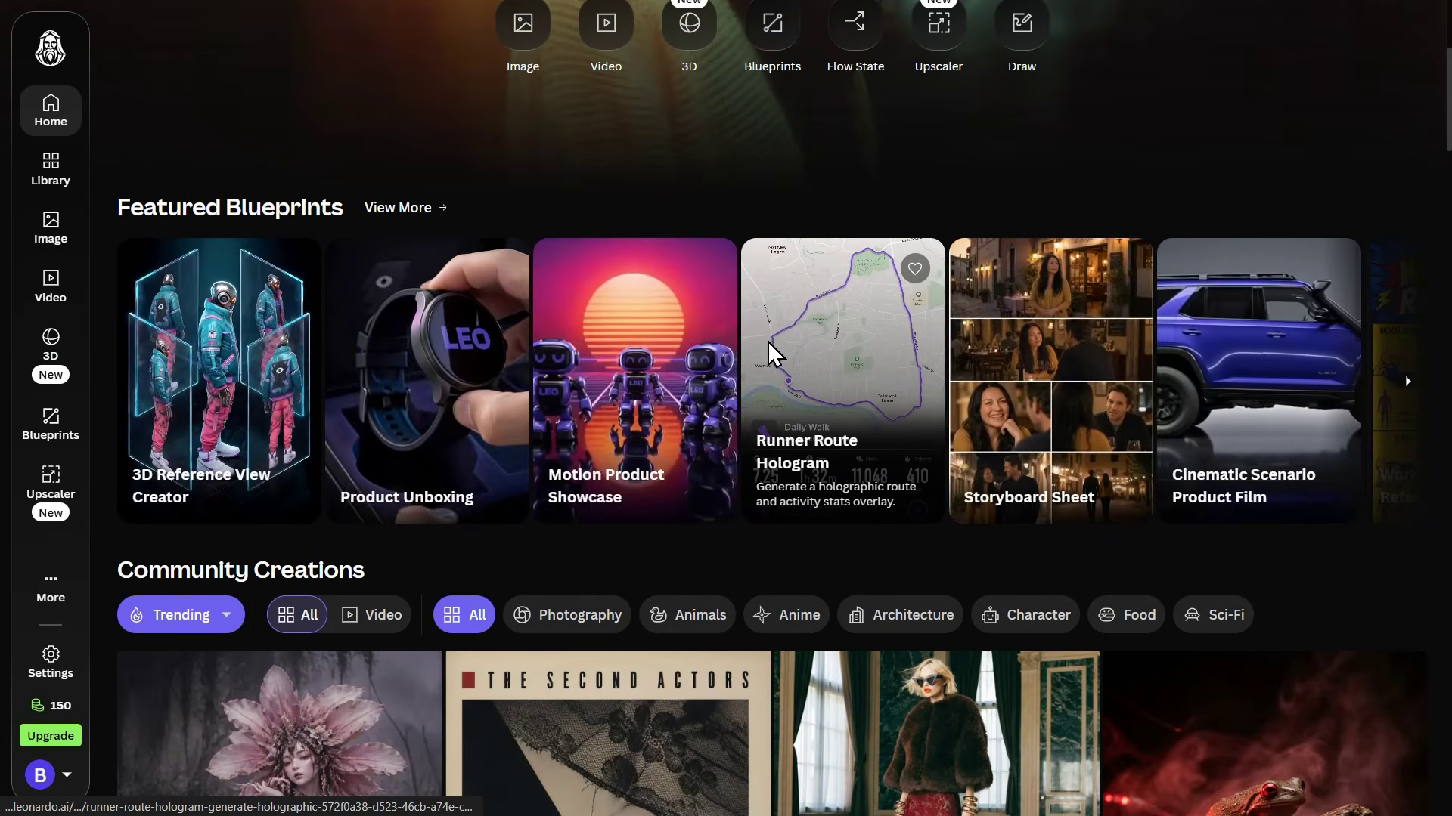
pyautogui.scroll(-5, 769, 343)
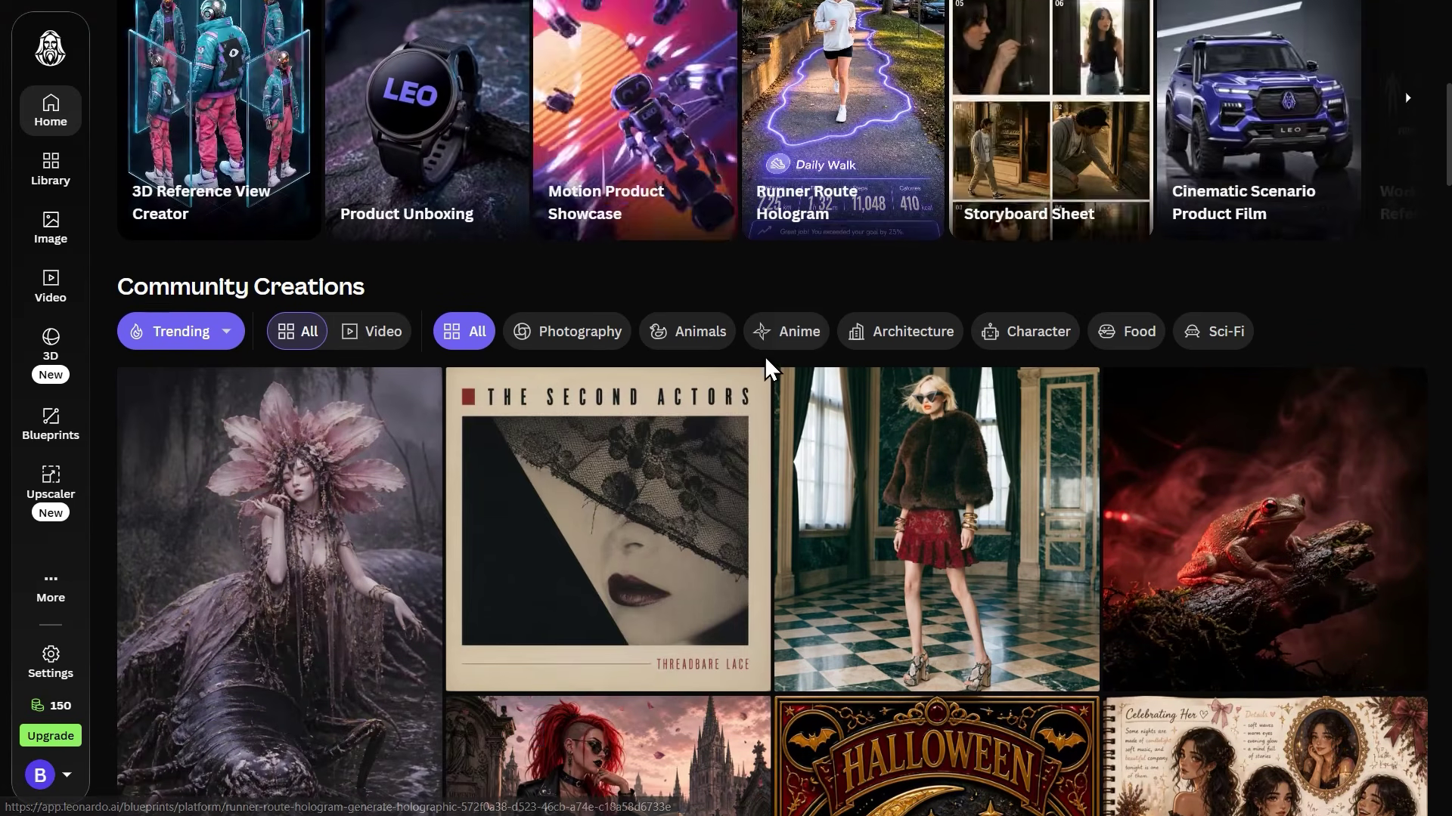
pyautogui.scroll(-3, 764, 355)
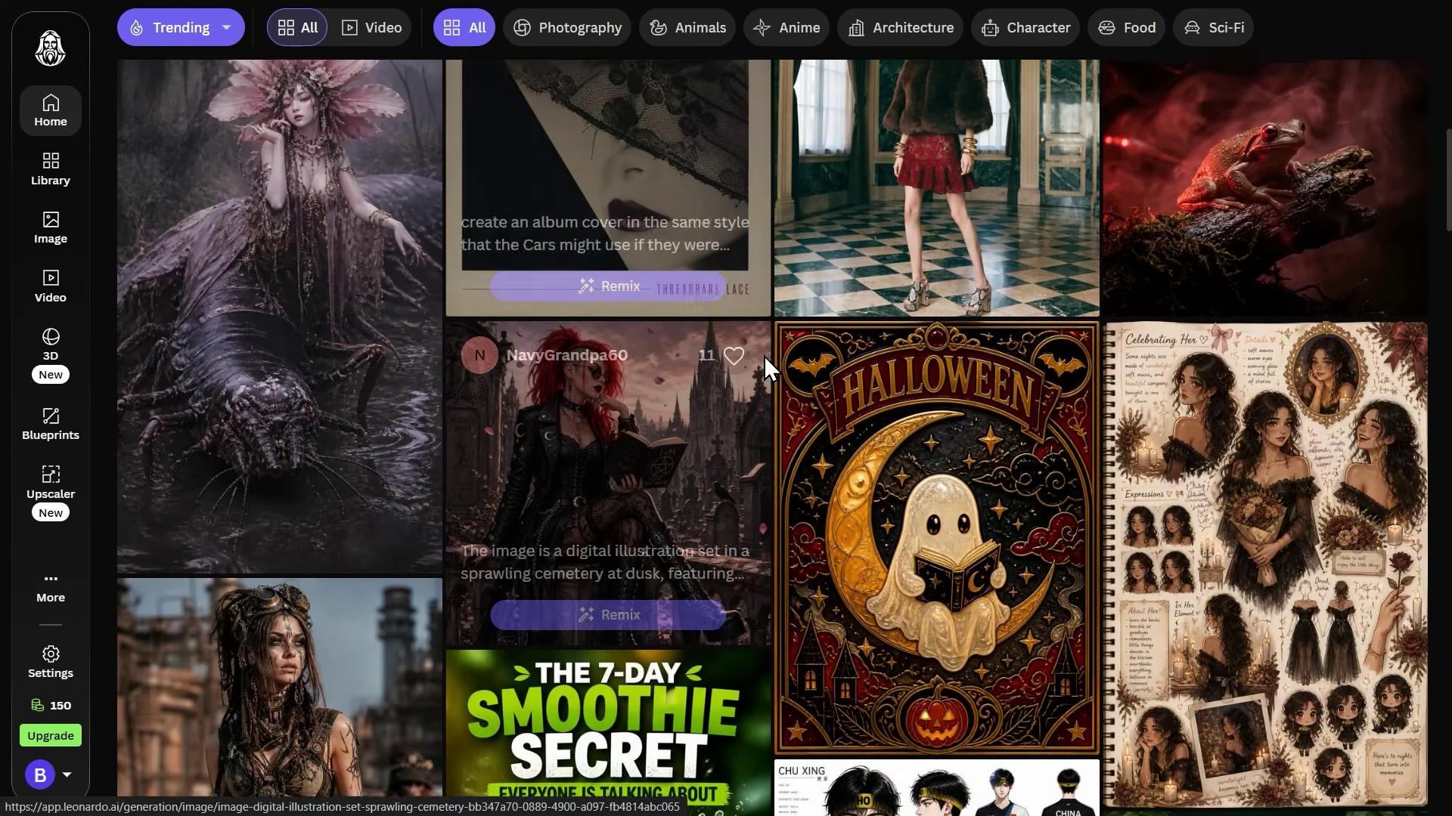
# Look through the trending community images of all categories further down the home page gallery.
pyautogui.scroll(-6, 1232, 455)
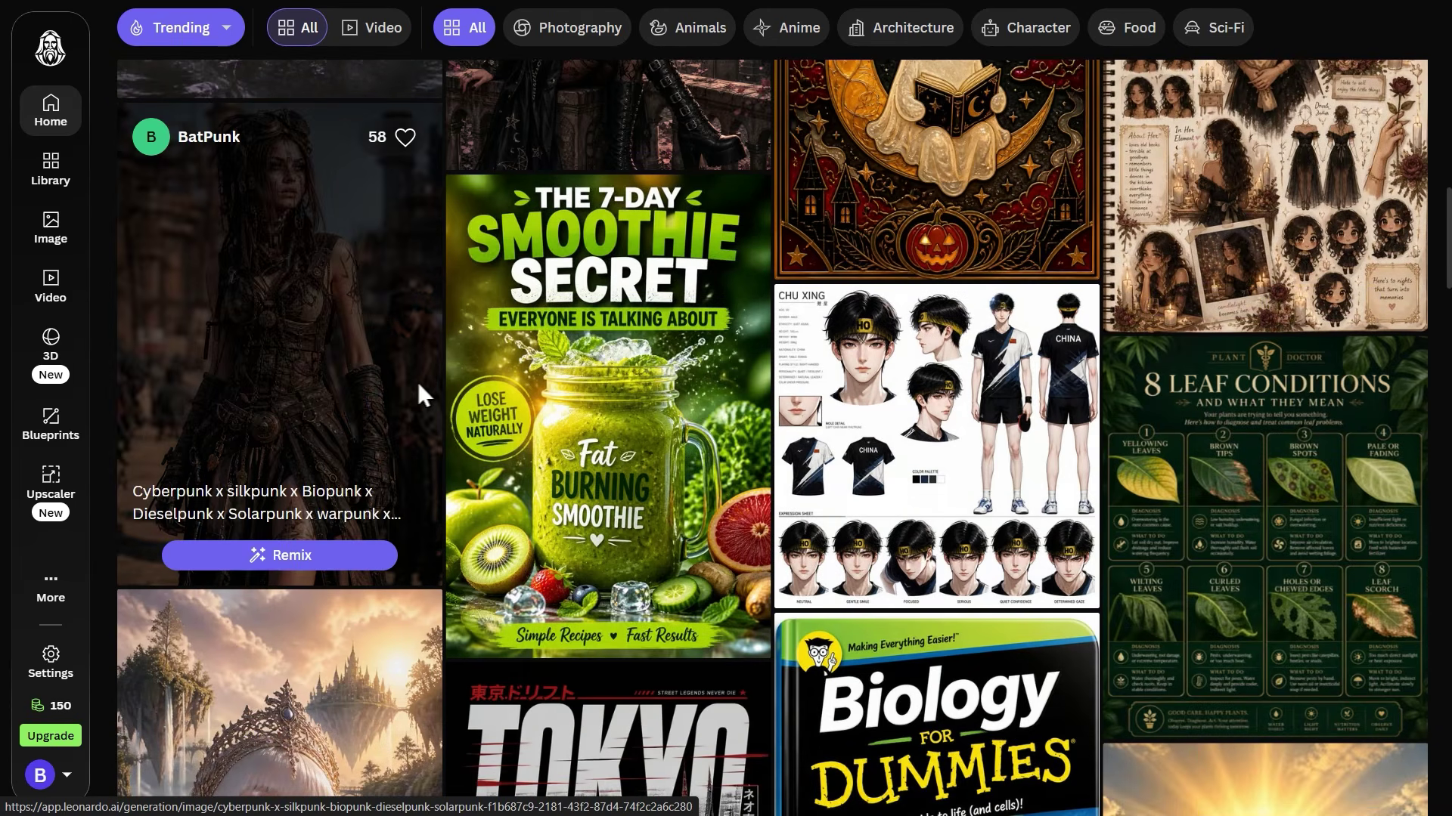
pyautogui.scroll(-6, 311, 478)
pyautogui.scroll(-3, 1283, 480)
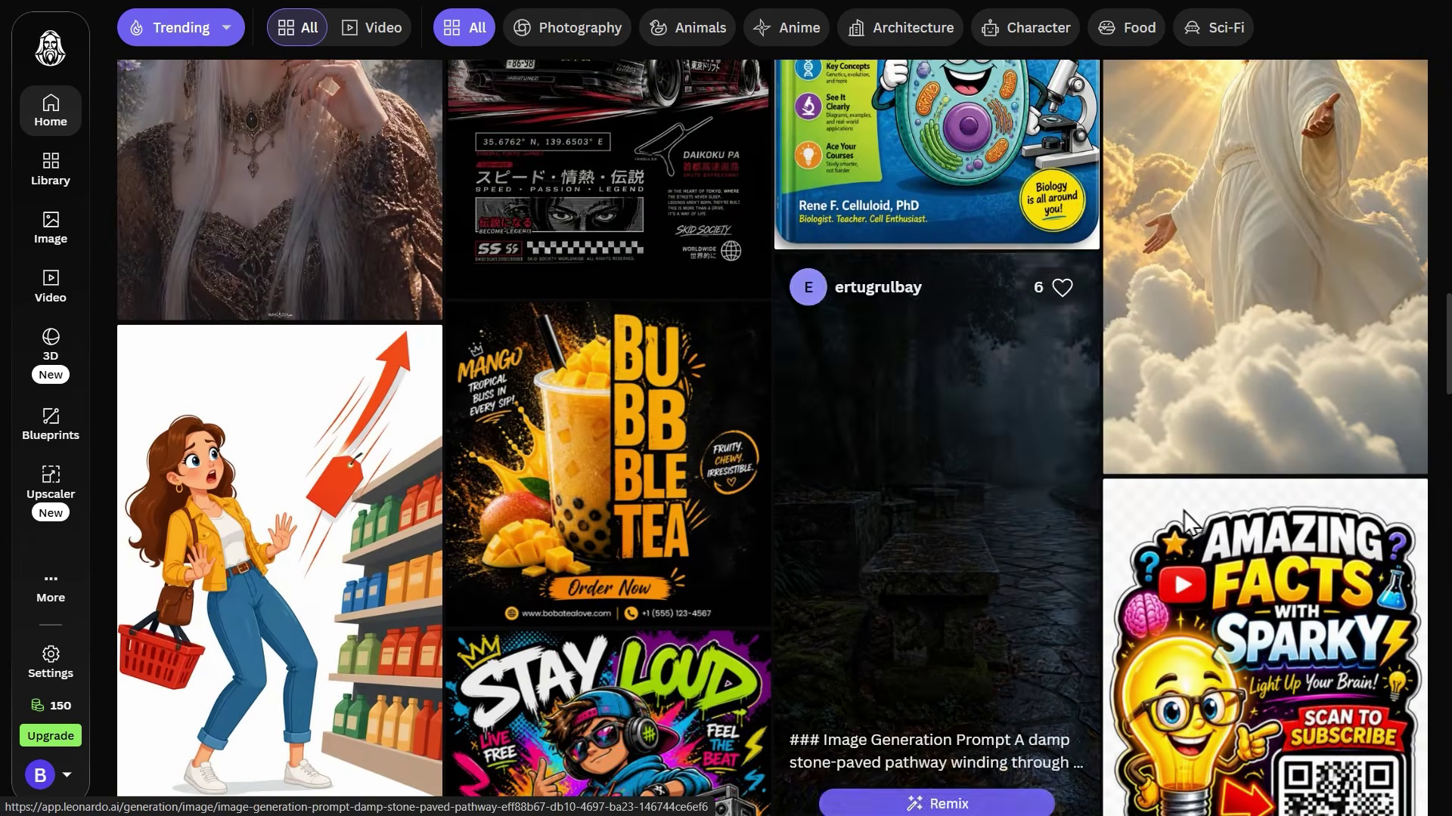
pyautogui.scroll(-6, 529, 453)
pyautogui.scroll(-2, 504, 467)
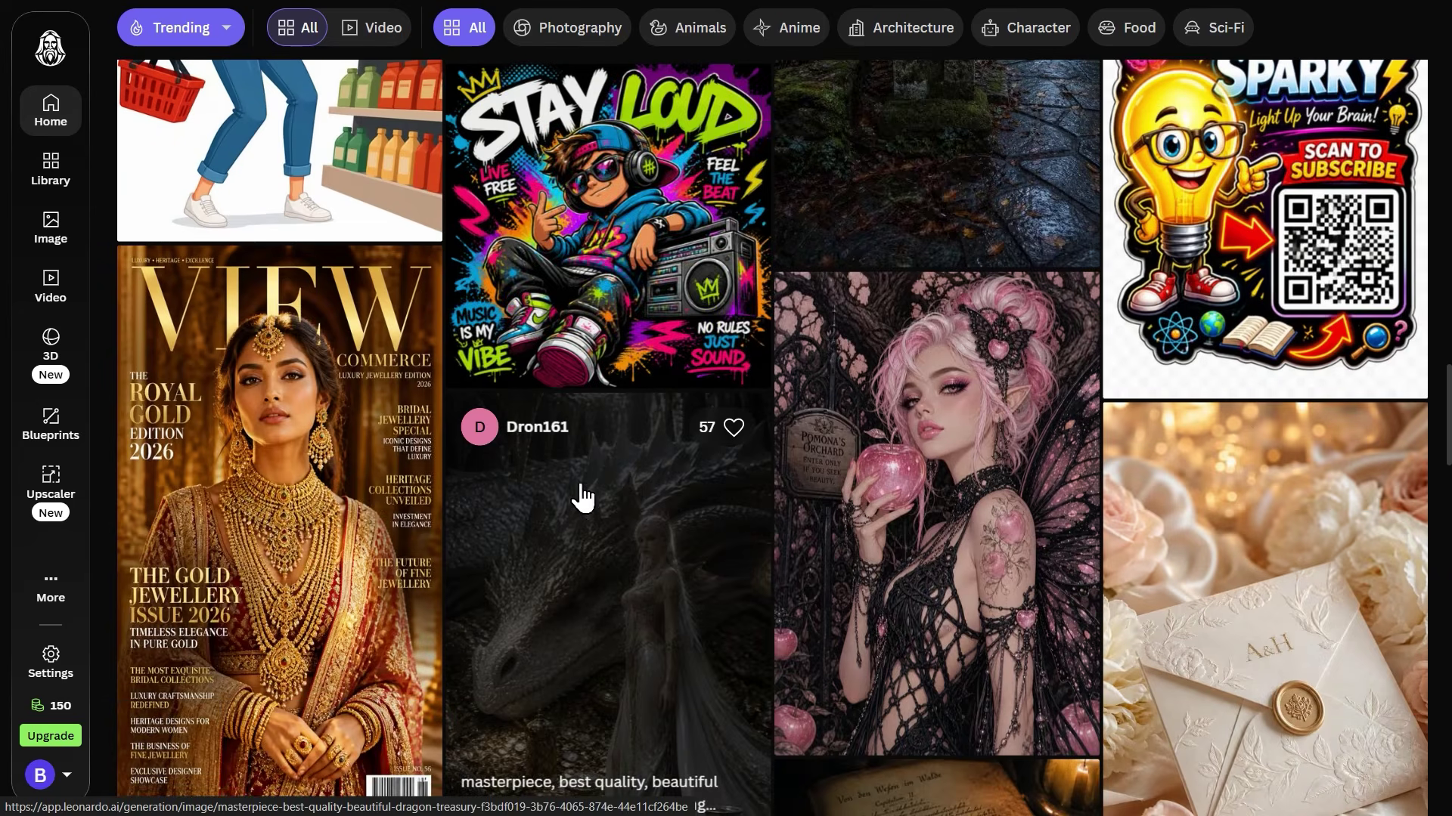
# View the dragon treasury maiden image, the Prince signature, the Aura brand design and neighbouring creations in the viewer, and close it.
pyautogui.click(631, 488)
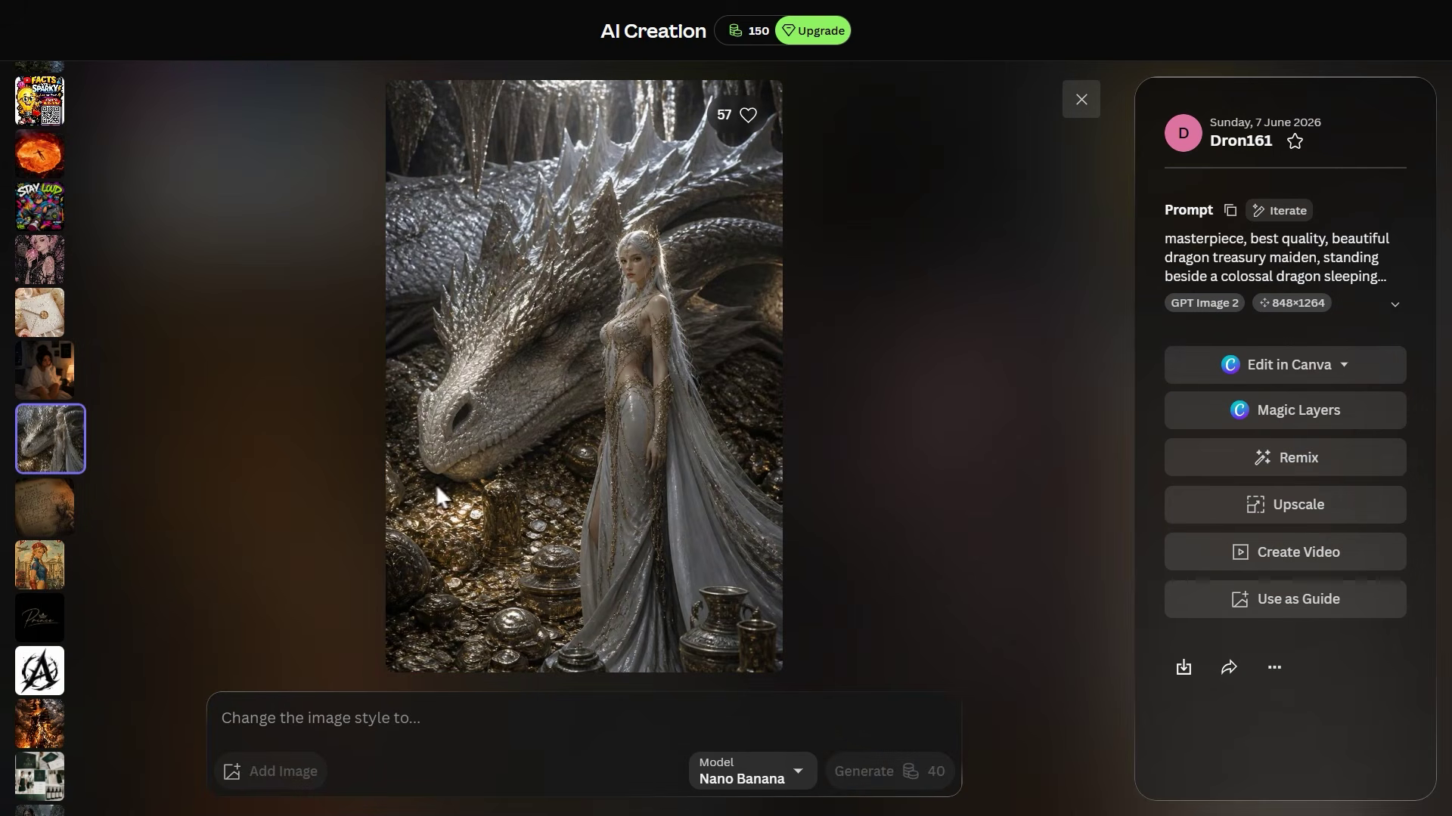
pyautogui.click(37, 563)
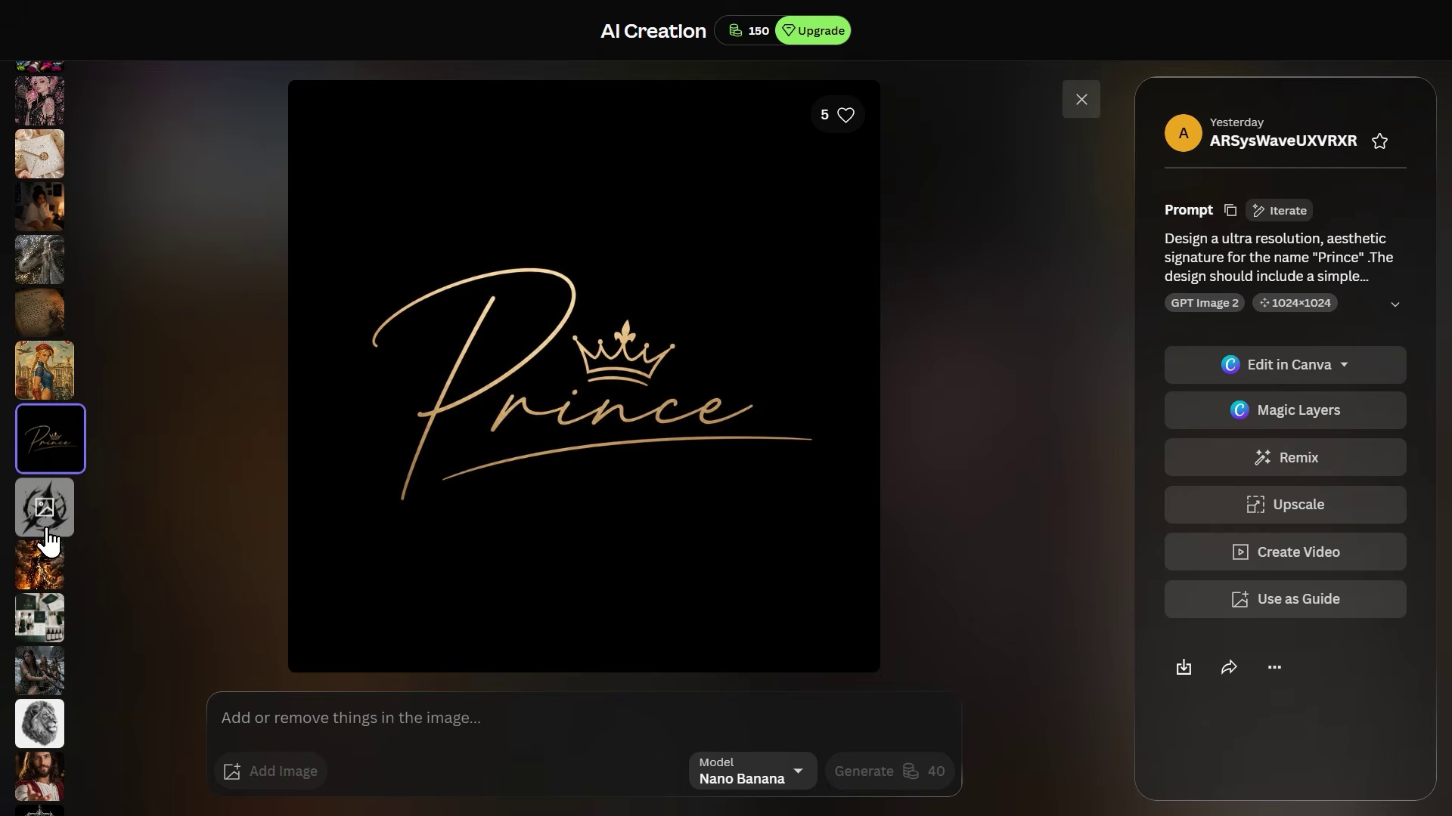
pyautogui.click(47, 531)
pyautogui.click(46, 533)
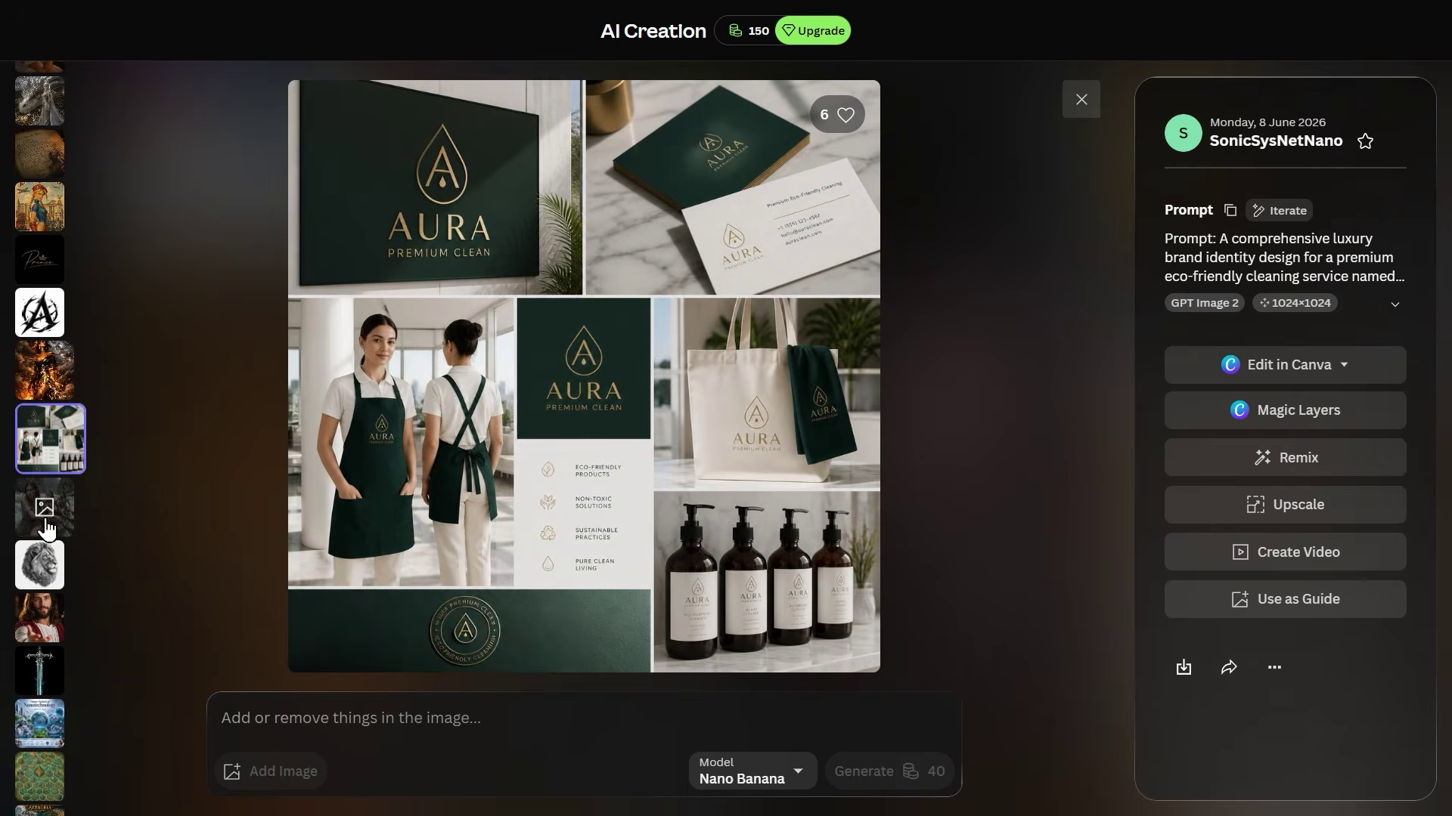
pyautogui.click(46, 525)
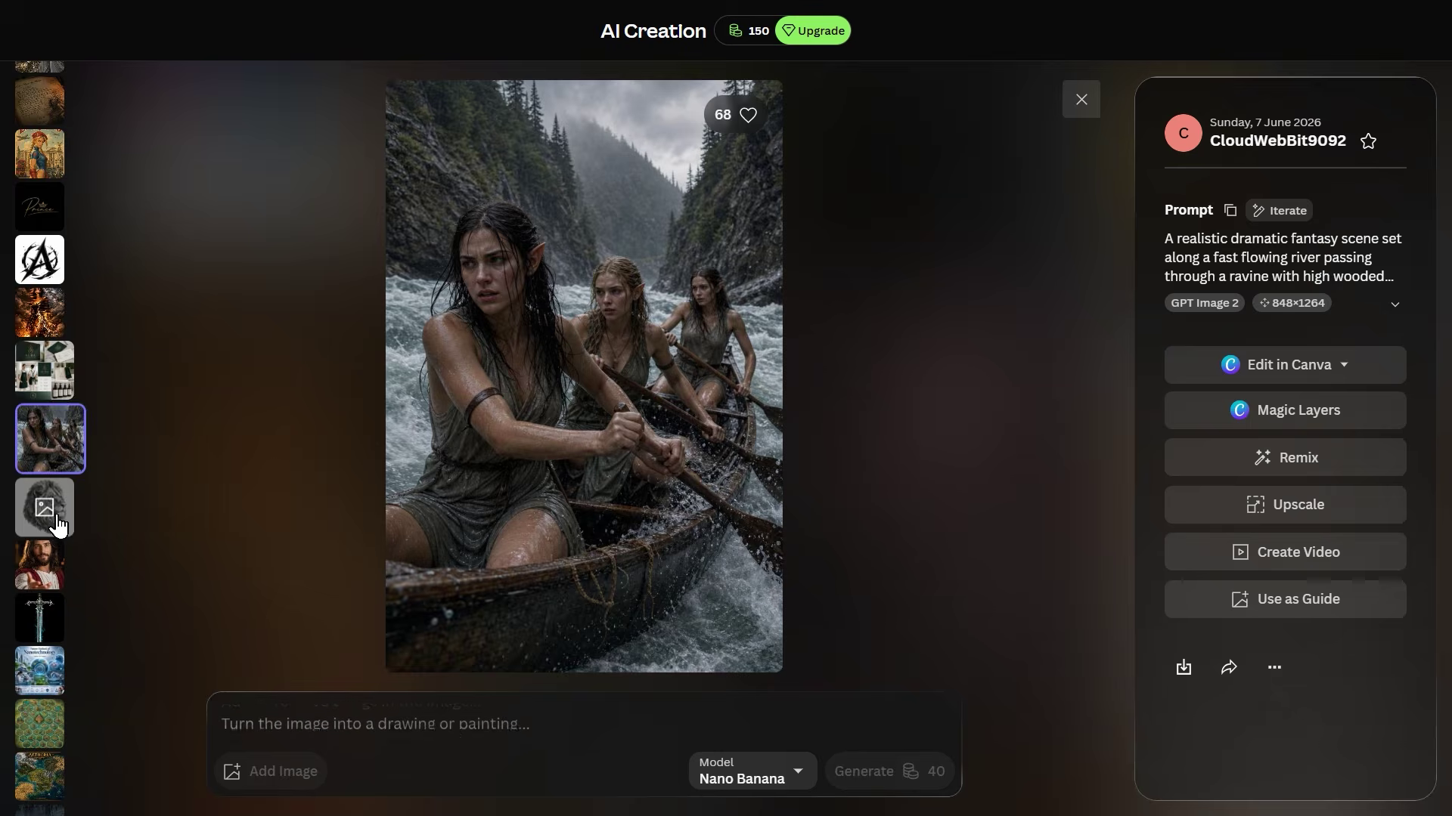
pyautogui.click(59, 527)
pyautogui.click(62, 533)
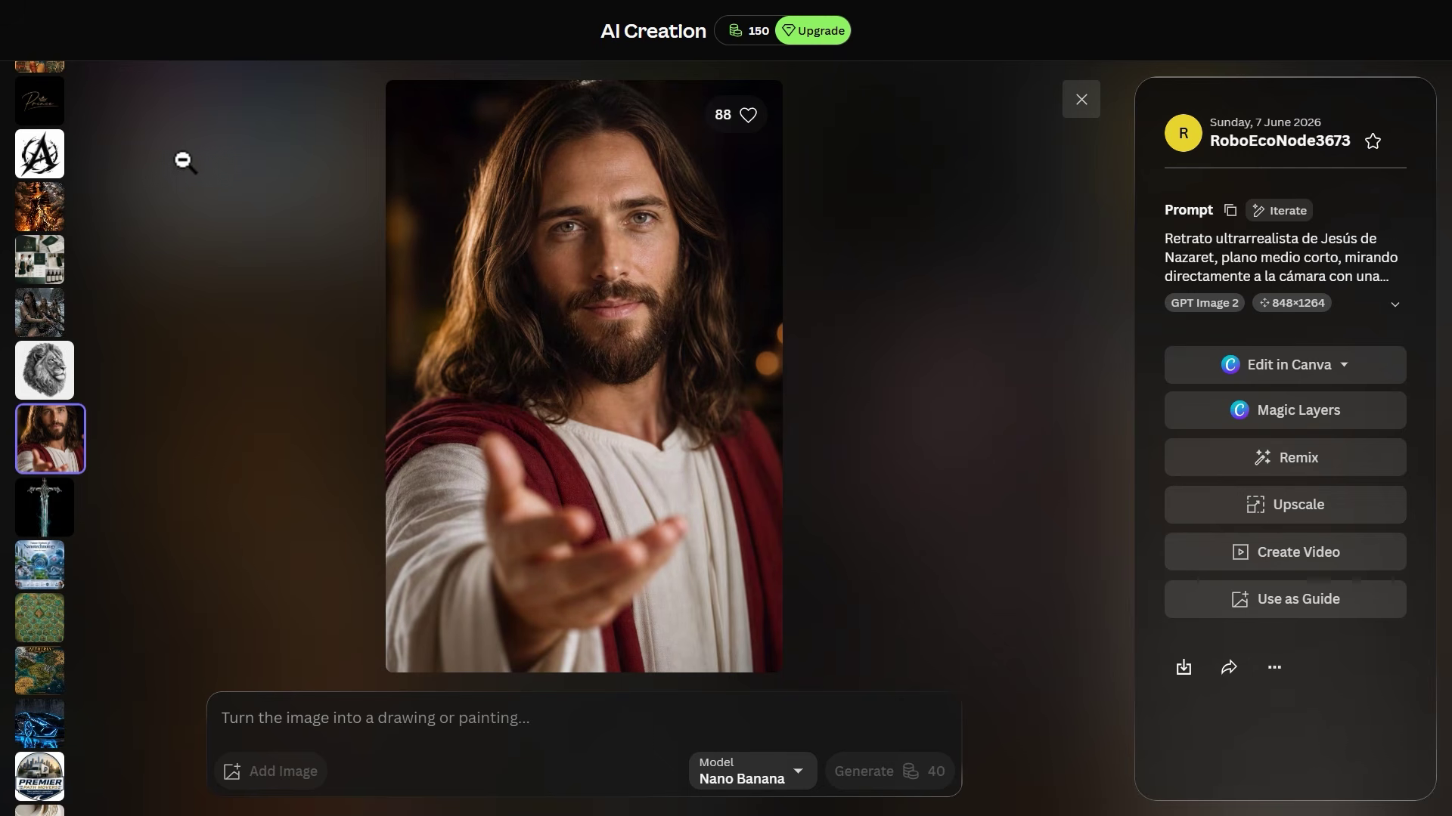
pyautogui.click(224, 163)
# Look further down the community gallery, open the Upgrade plans page, and show the prices for monthly payment.
pyautogui.scroll(-8, 983, 393)
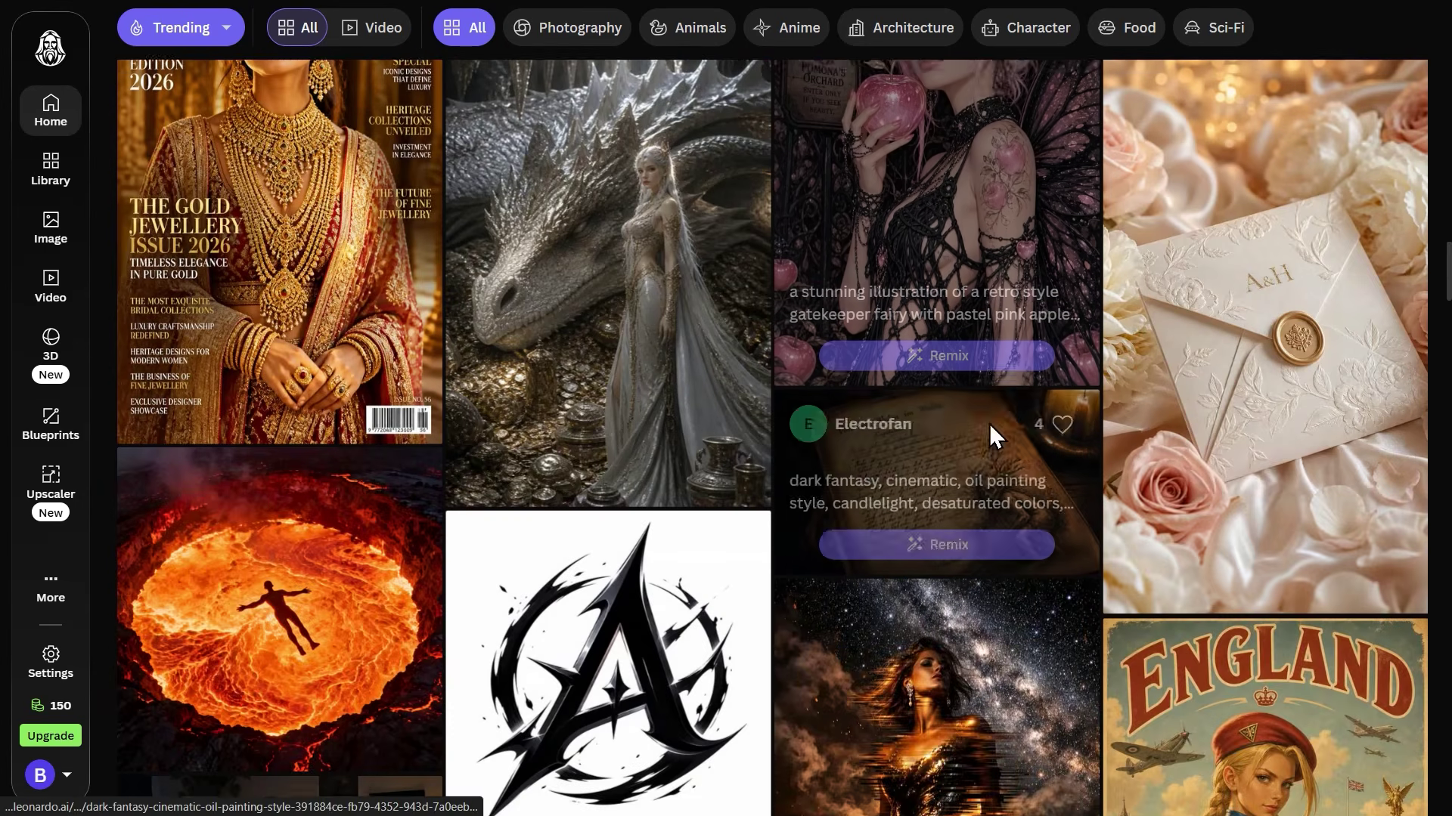
pyautogui.scroll(-15, 992, 425)
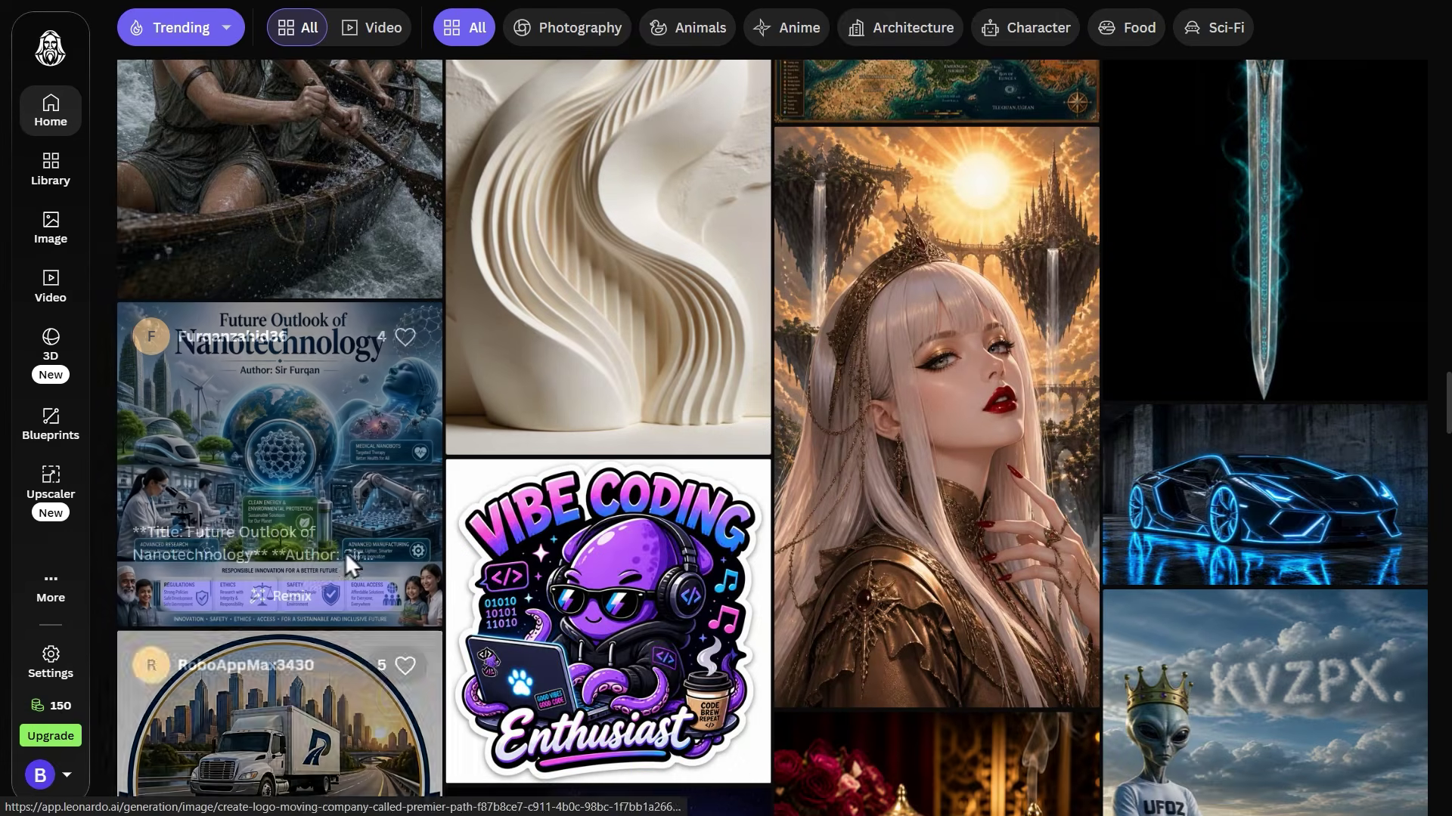
pyautogui.click(50, 733)
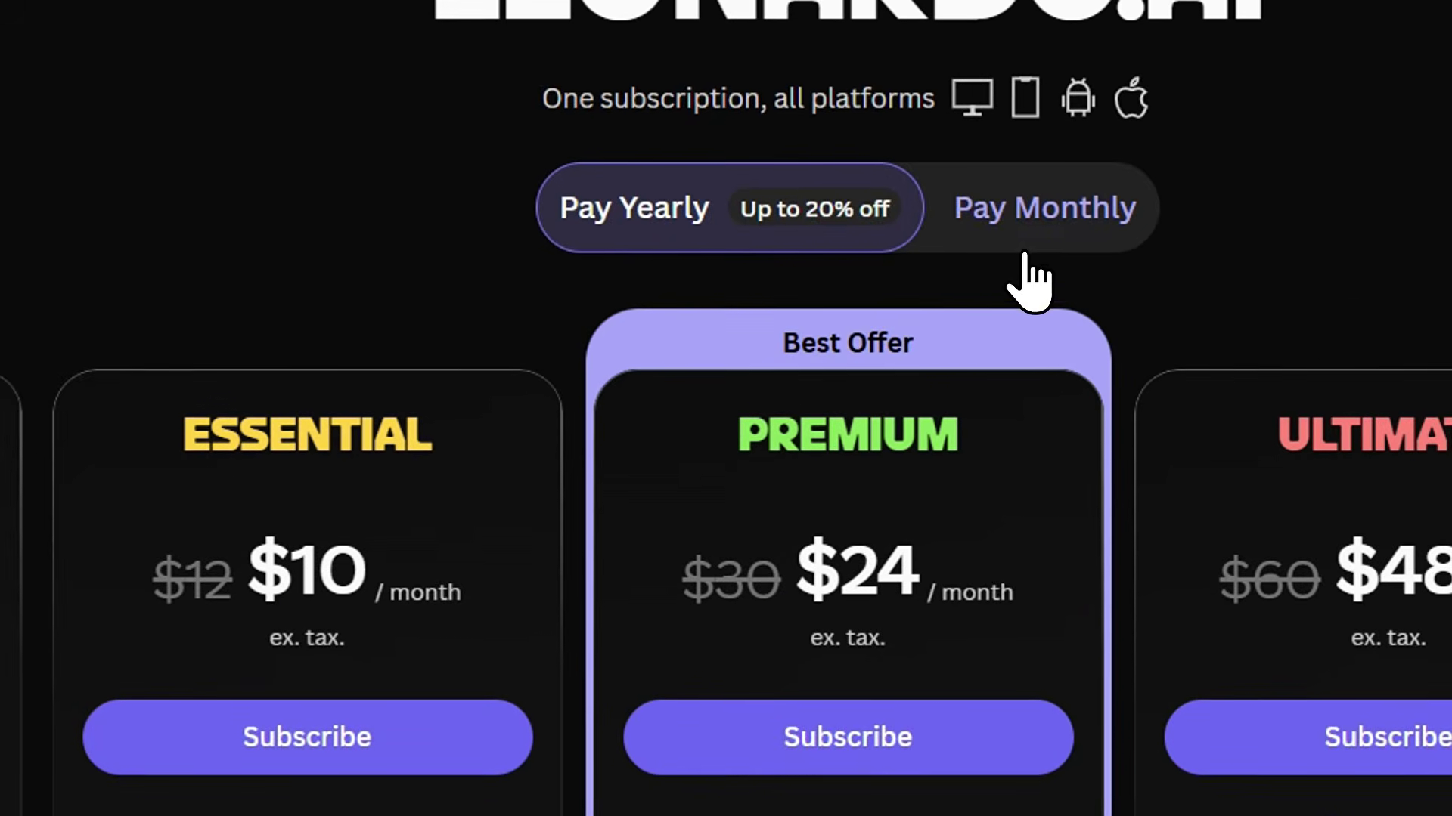
pyautogui.click(1038, 236)
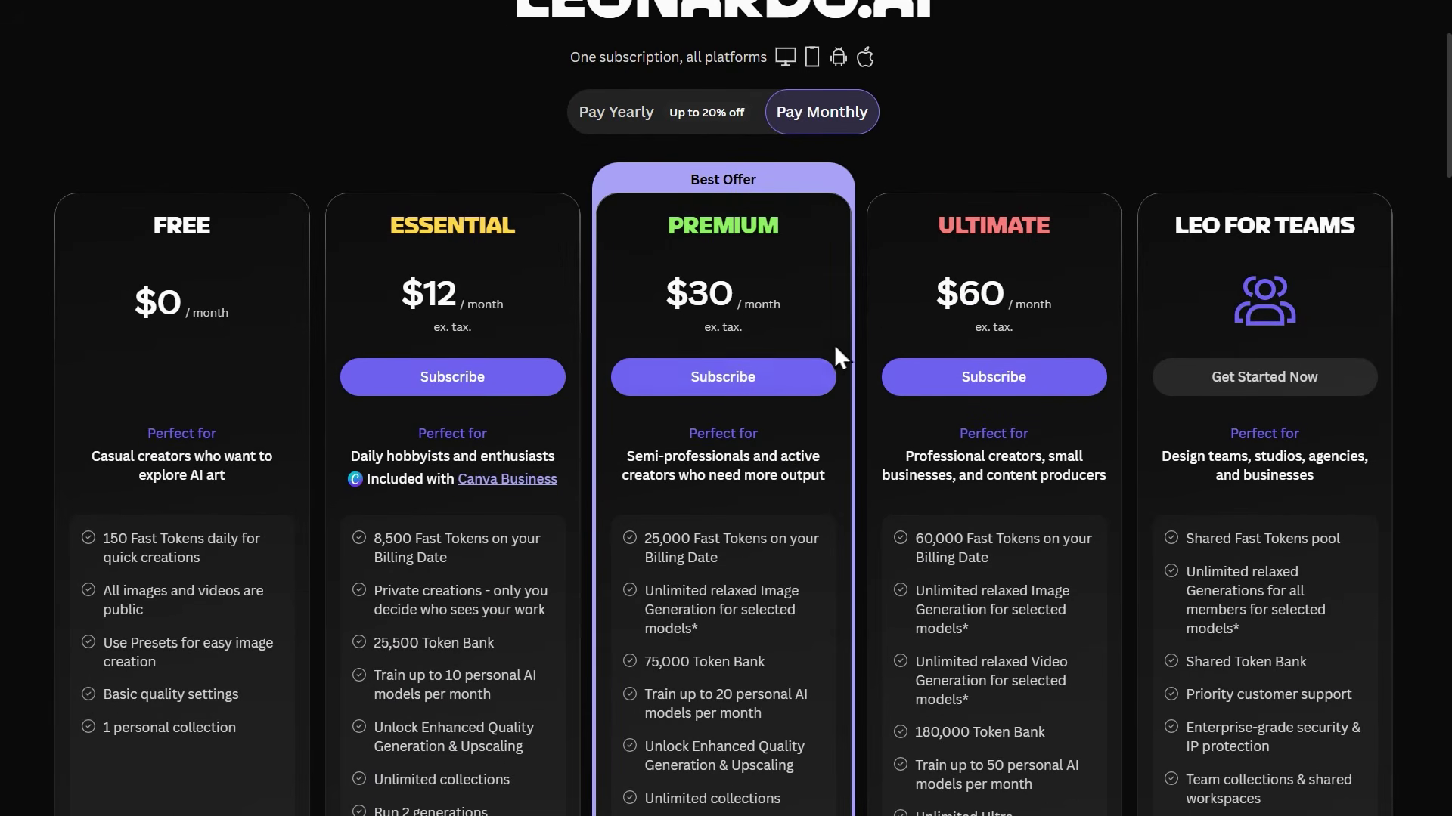
# Examine the plans' features and the Compare all benefits table, and return to the home page.
pyautogui.scroll(-5, 746, 442)
pyautogui.scroll(4, 740, 445)
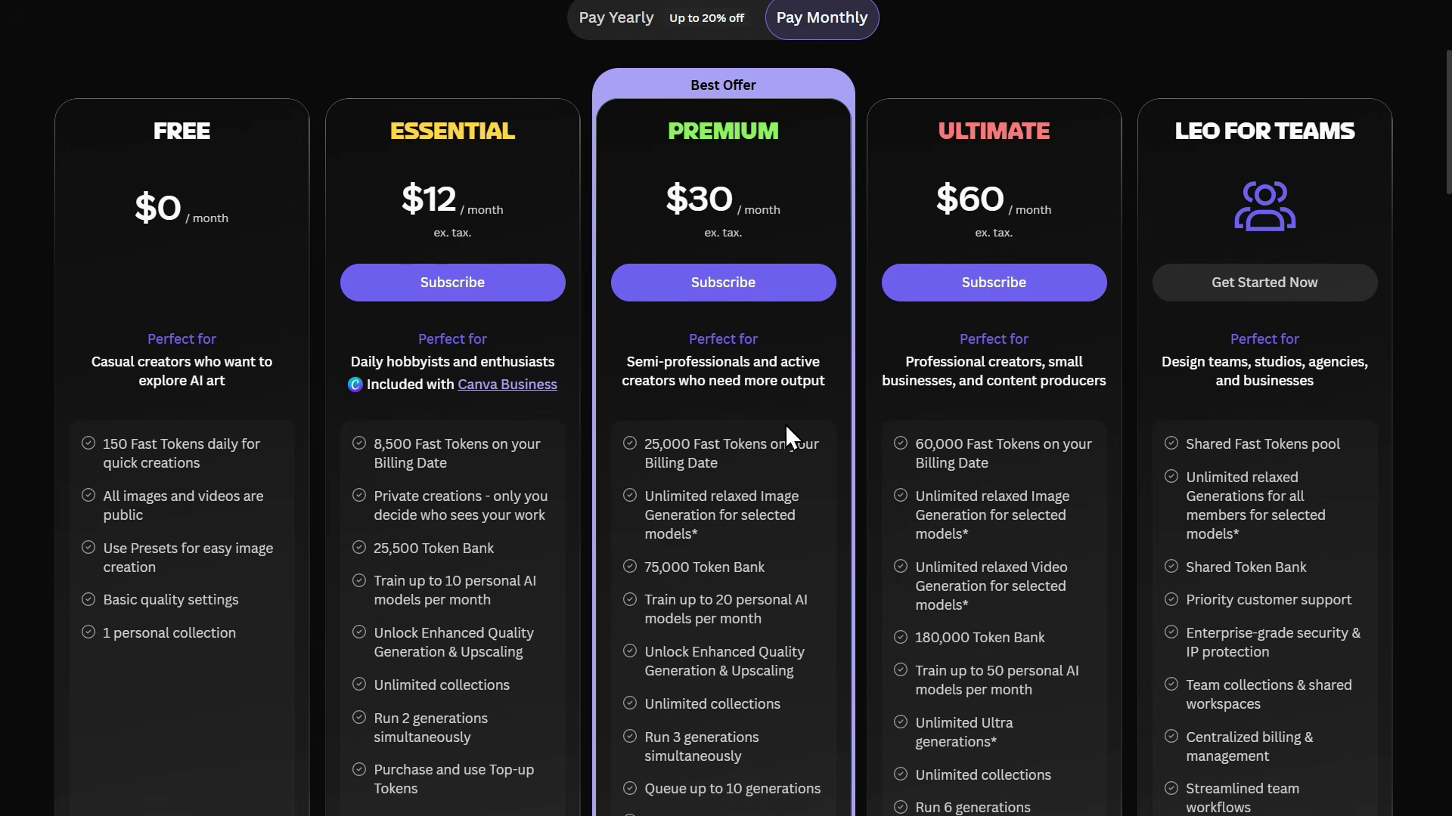
pyautogui.scroll(-3, 791, 425)
pyautogui.scroll(-12, 790, 423)
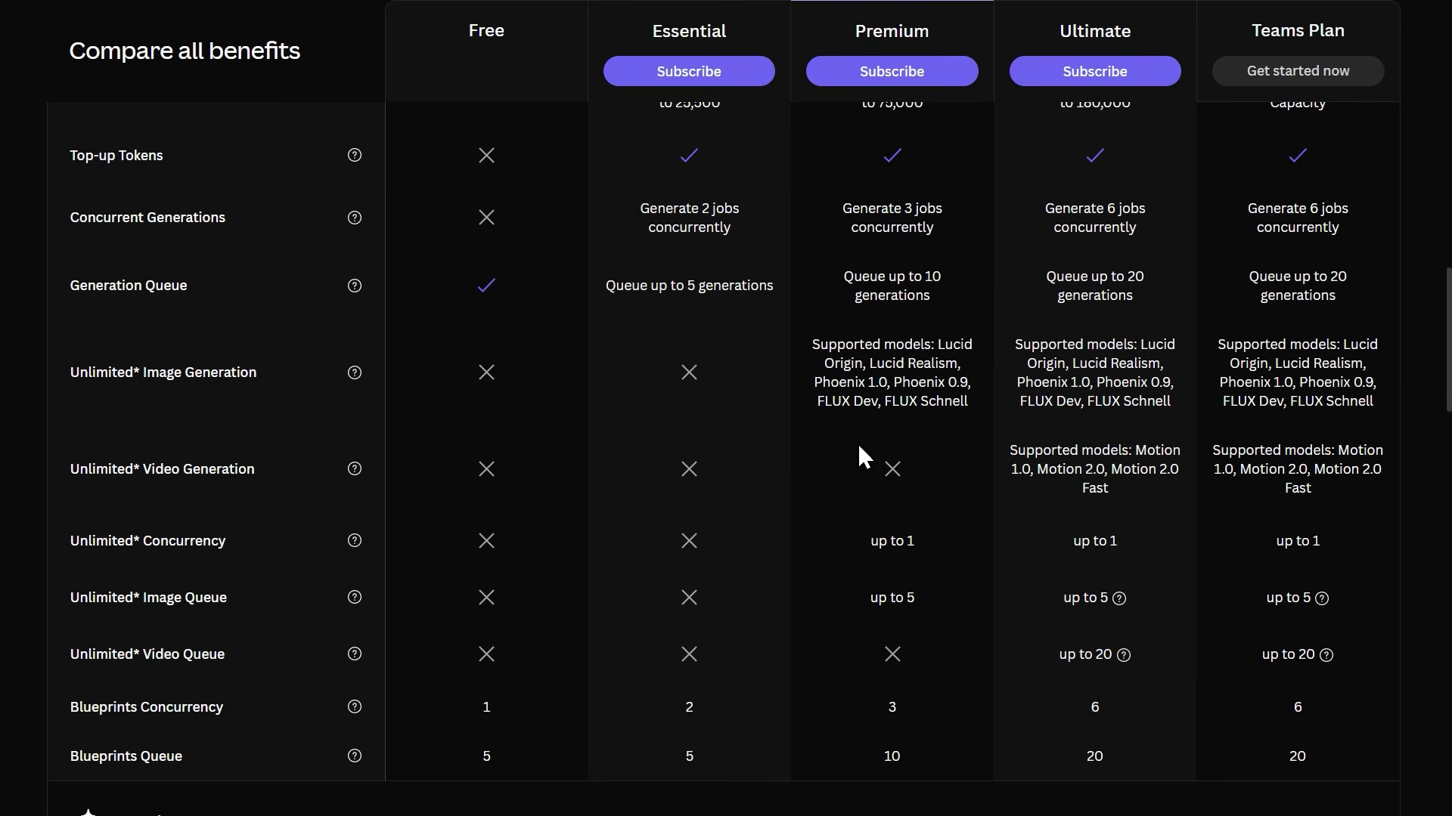
pyautogui.scroll(-2, 865, 451)
pyautogui.scroll(18, 862, 451)
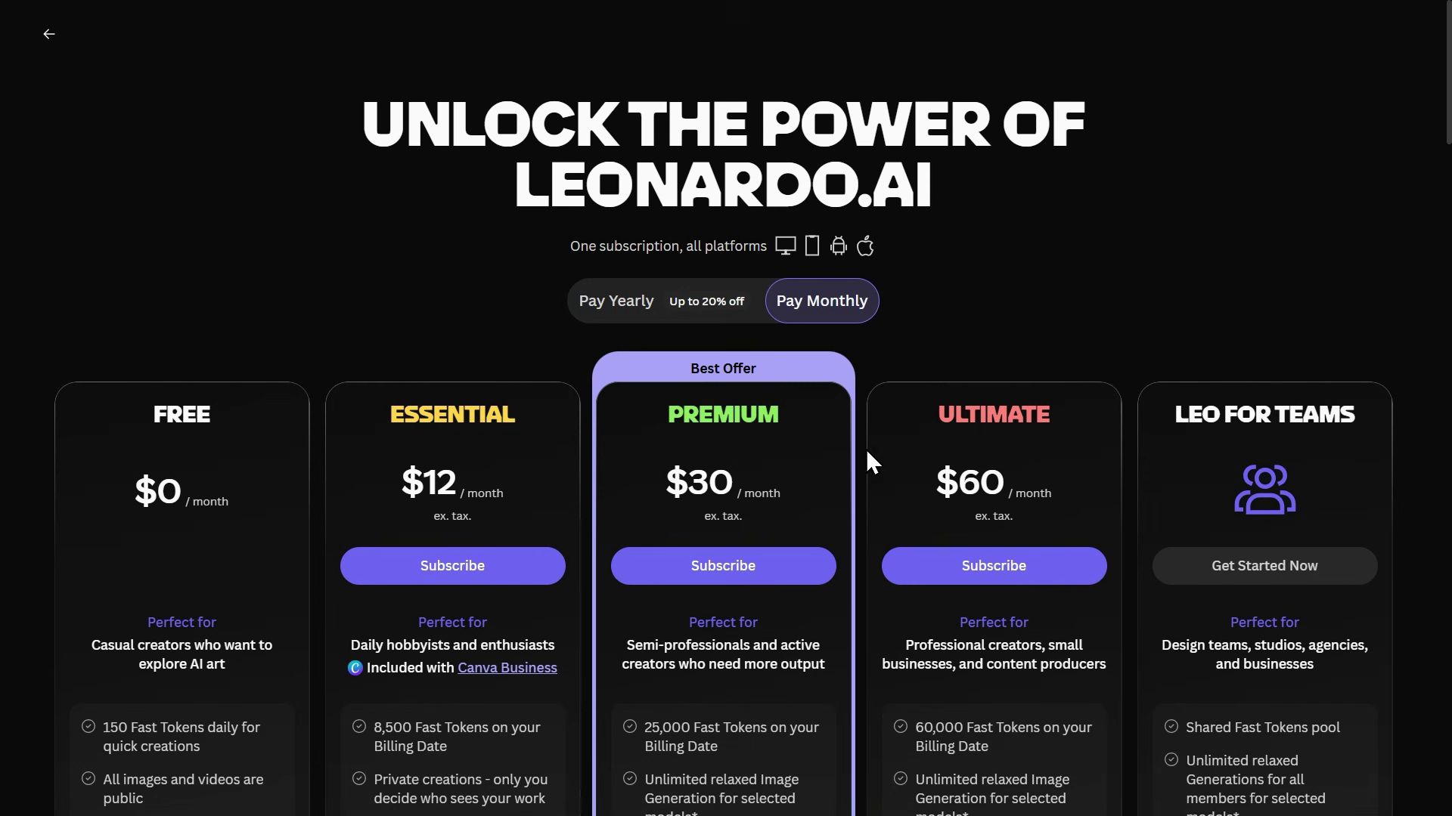
pyautogui.click(50, 34)
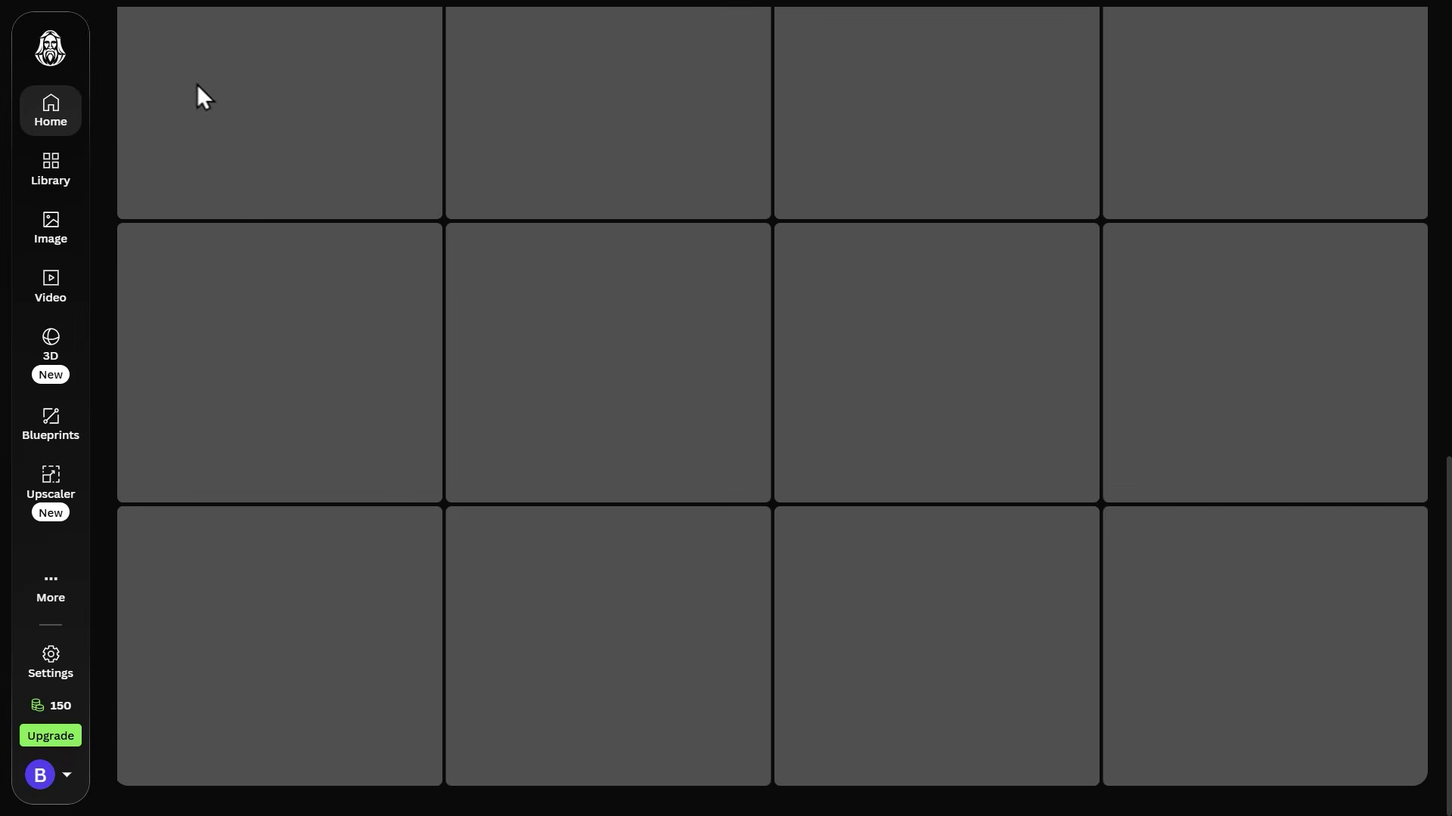
# Browse the lower part of the trending community gallery down to the medieval fantasy knights image.
pyautogui.scroll(-9, 874, 365)
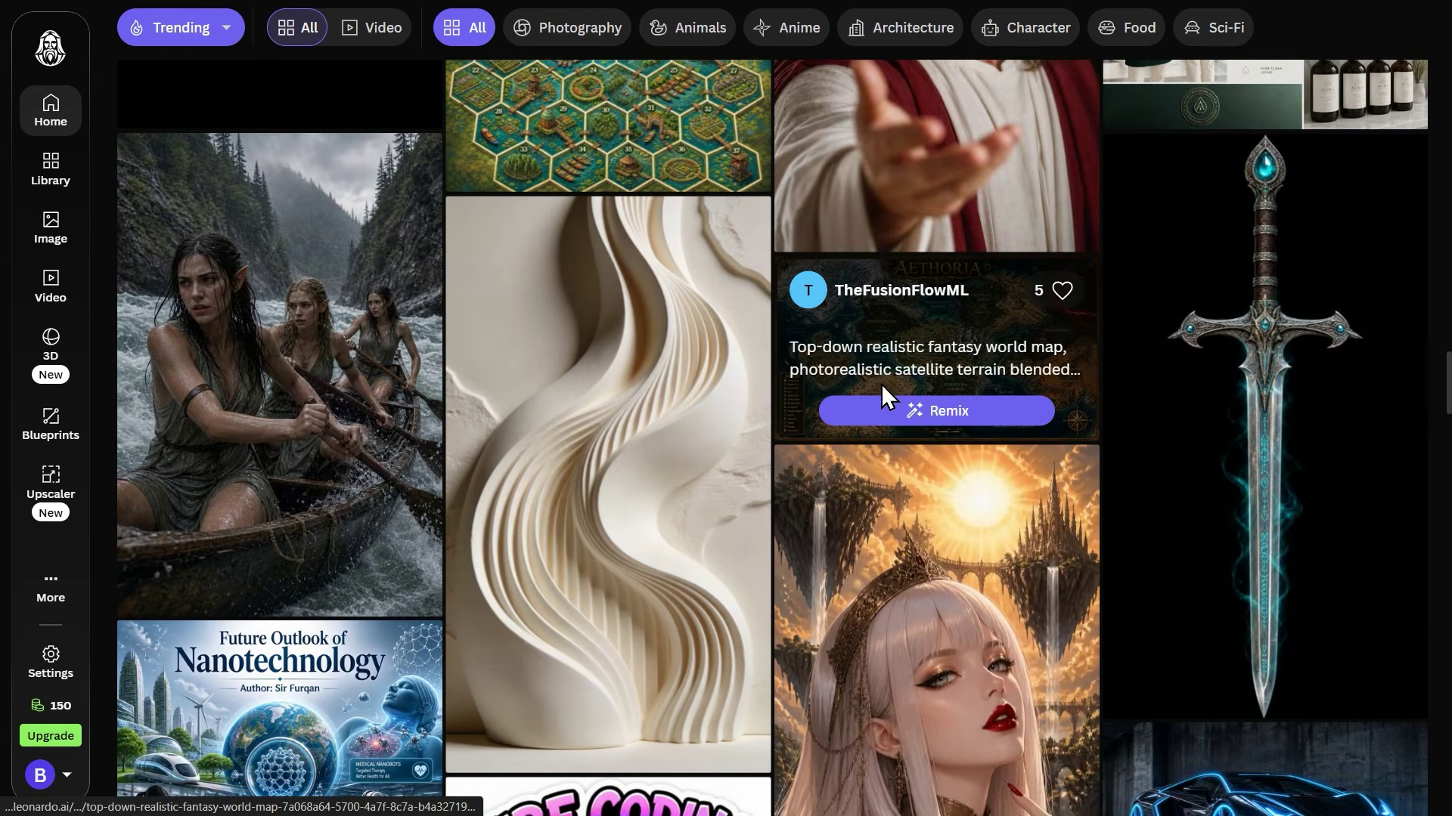
pyautogui.scroll(-6, 883, 390)
pyautogui.scroll(-2, 564, 406)
pyautogui.scroll(-9, 564, 406)
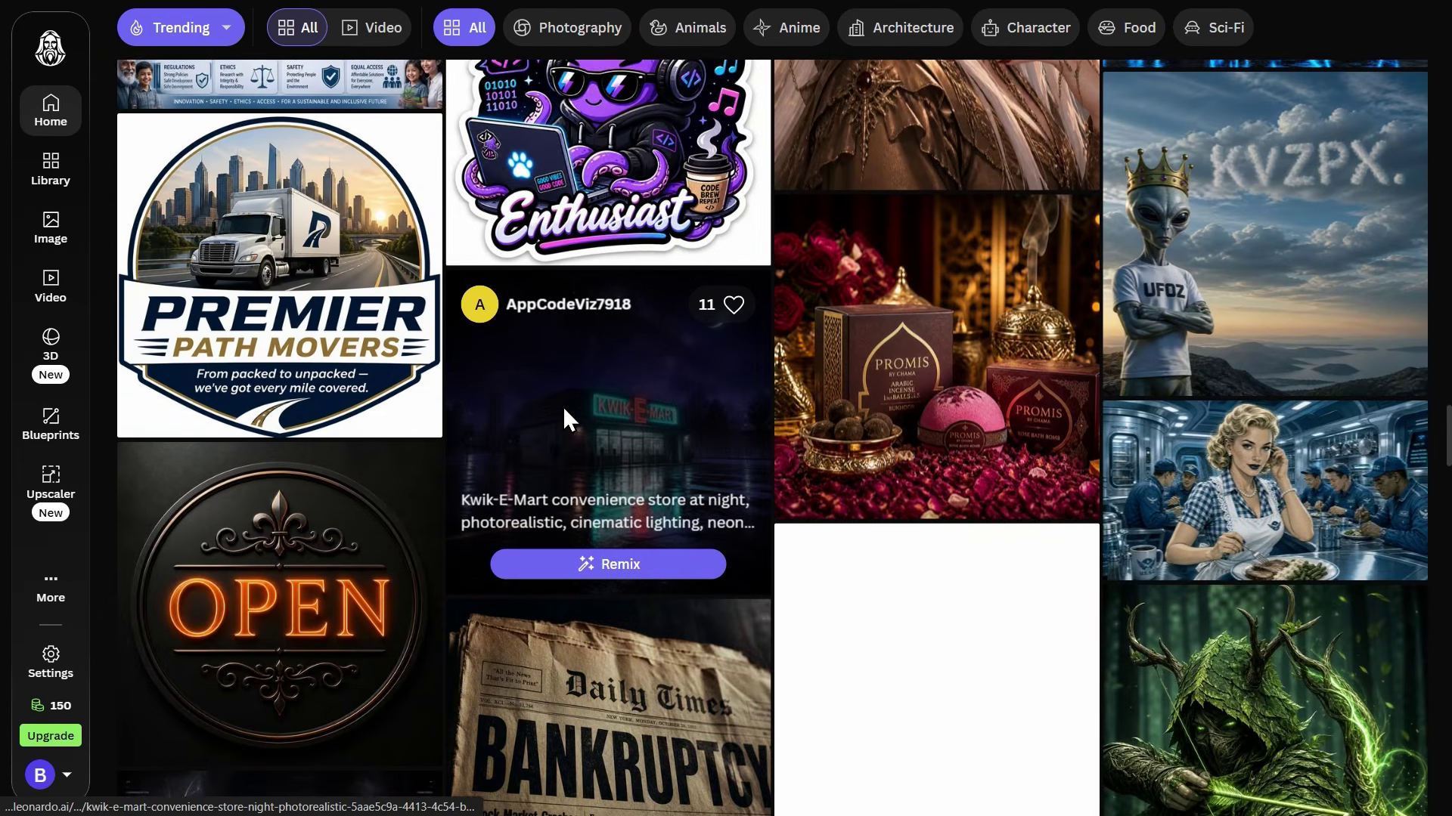
pyautogui.scroll(-8, 562, 405)
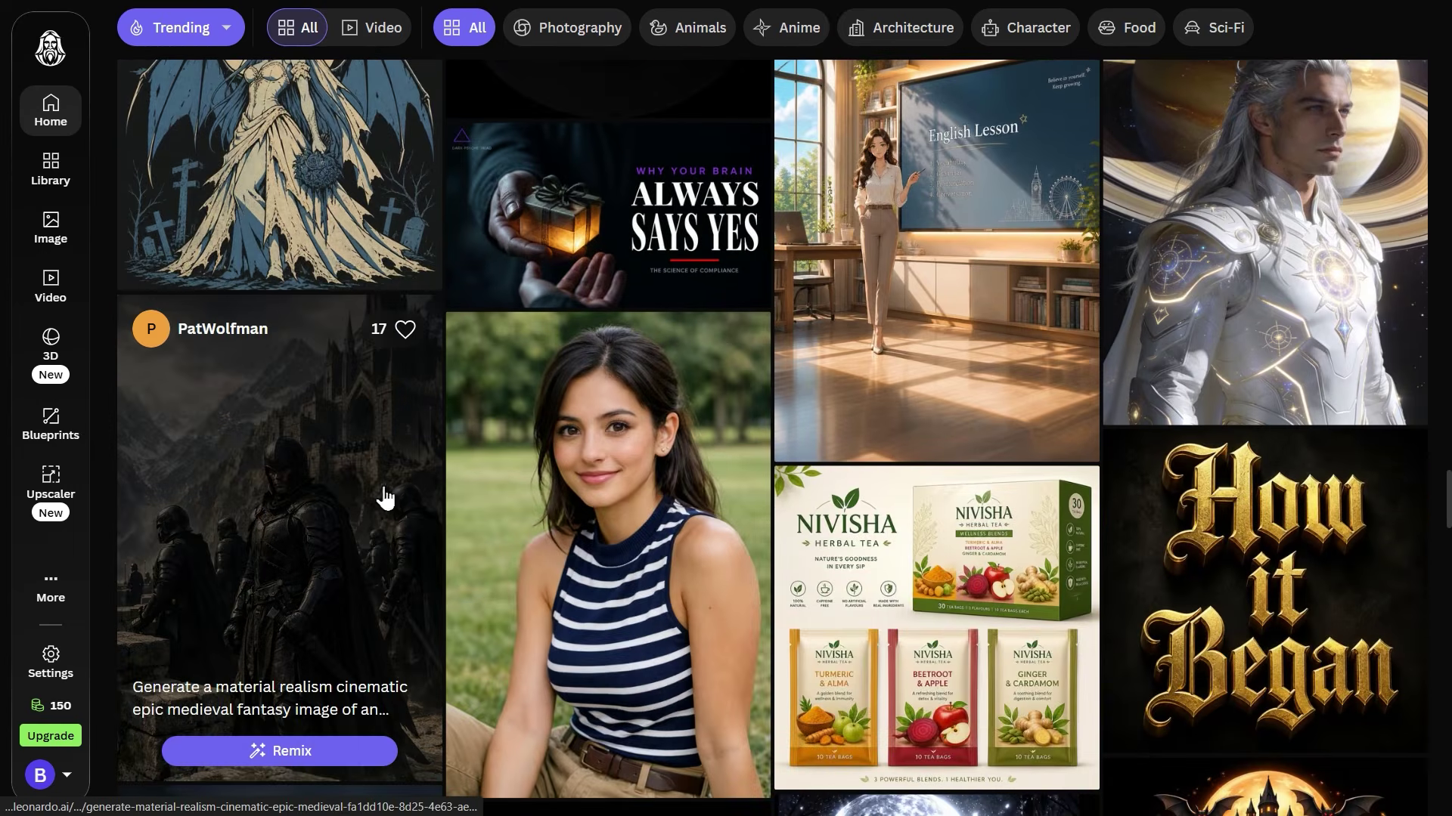
# View the medieval knights image, the Current Mood coffee cup, the Raven House Books logo and nearby creations, and close the viewer.
pyautogui.click(378, 493)
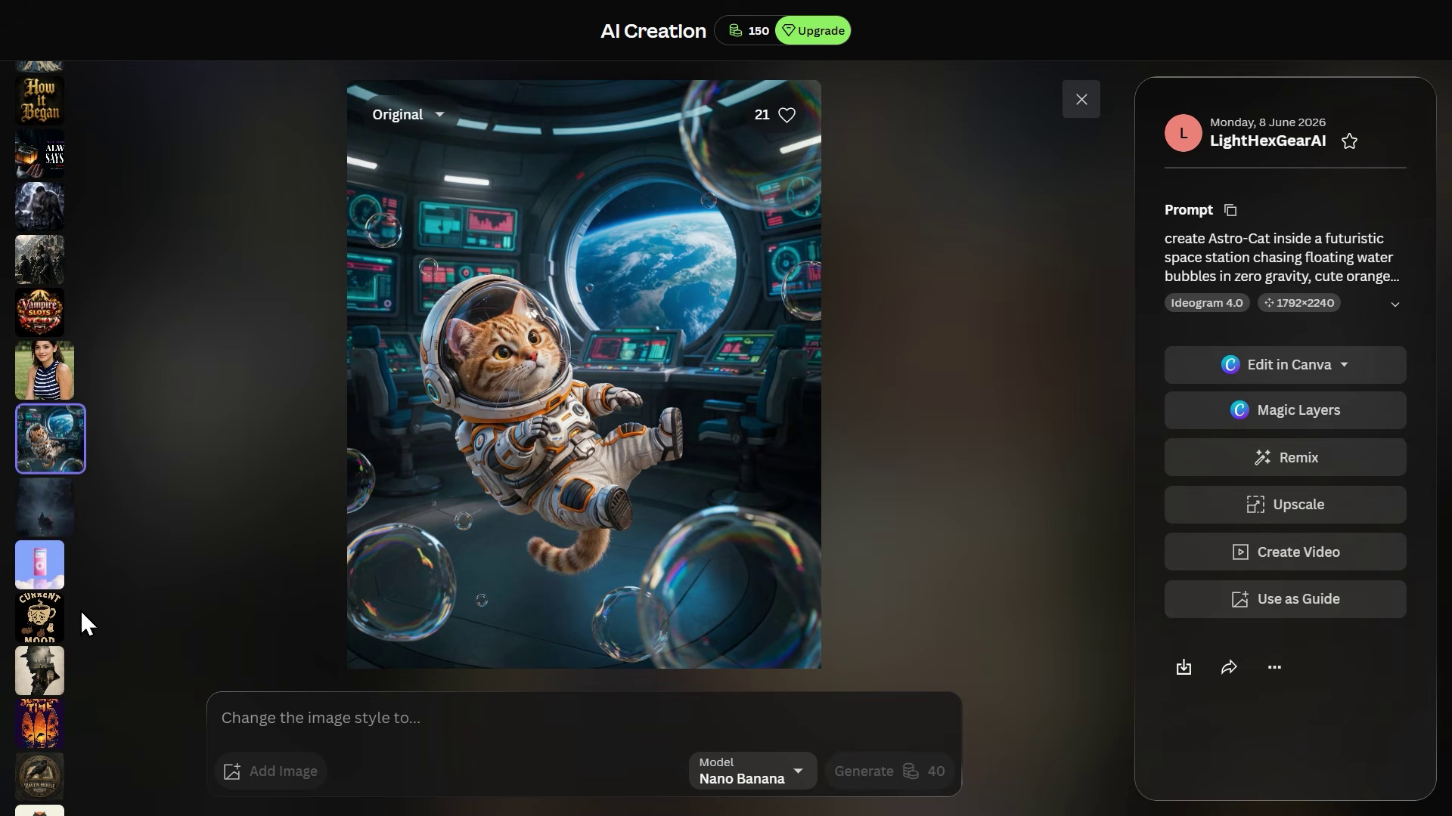
pyautogui.click(53, 618)
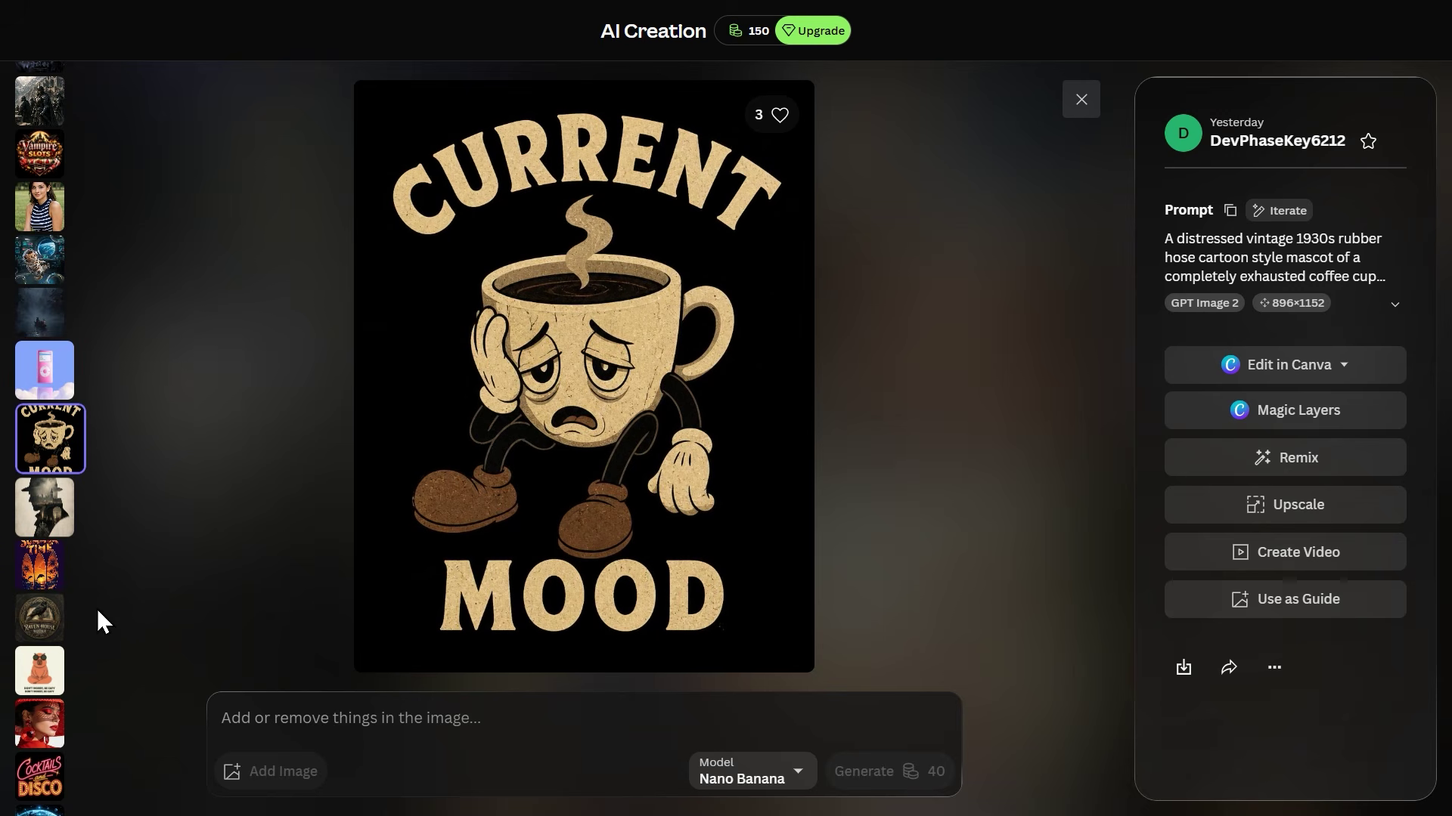
pyautogui.click(37, 611)
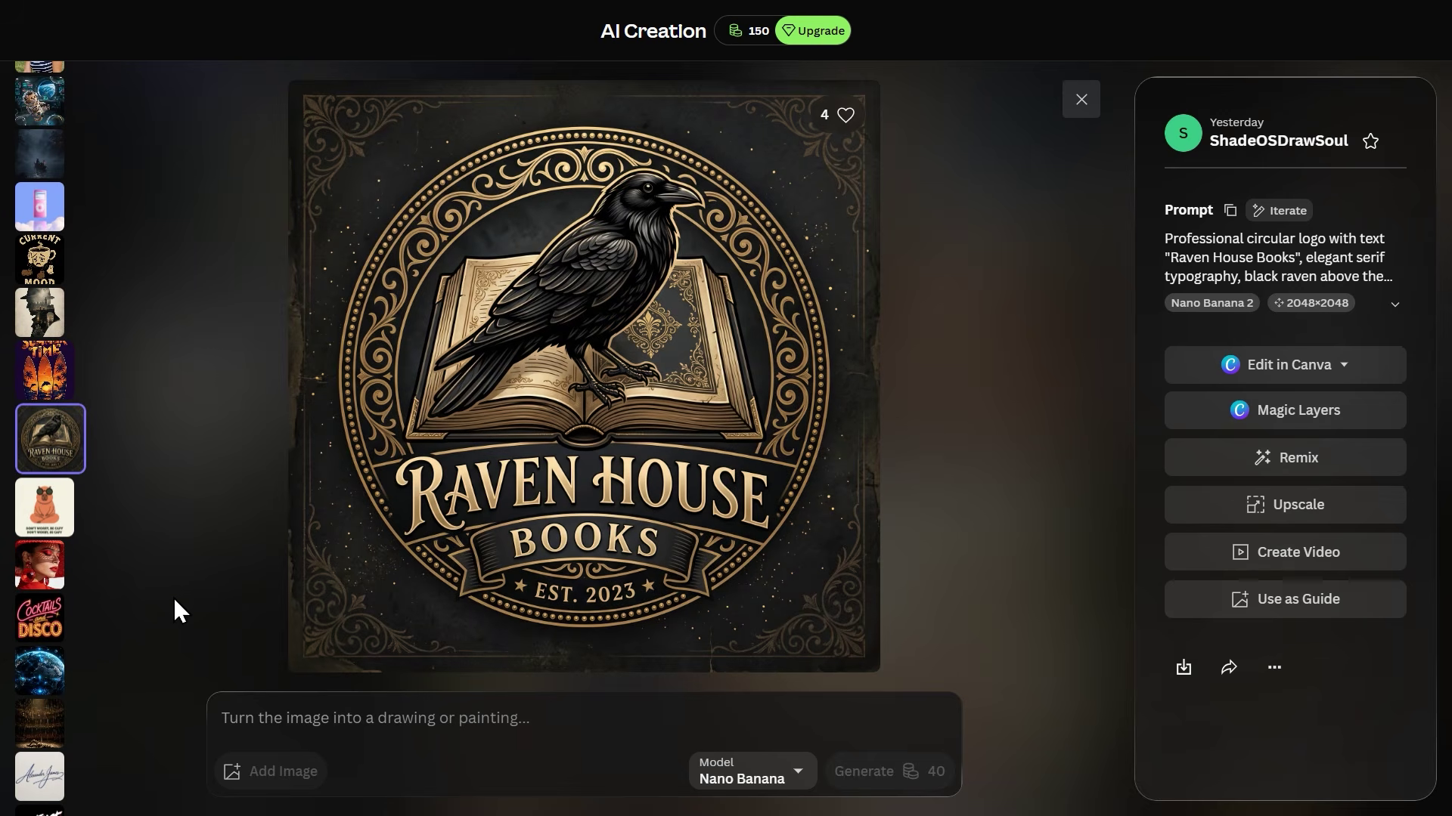
pyautogui.scroll(-2, 147, 610)
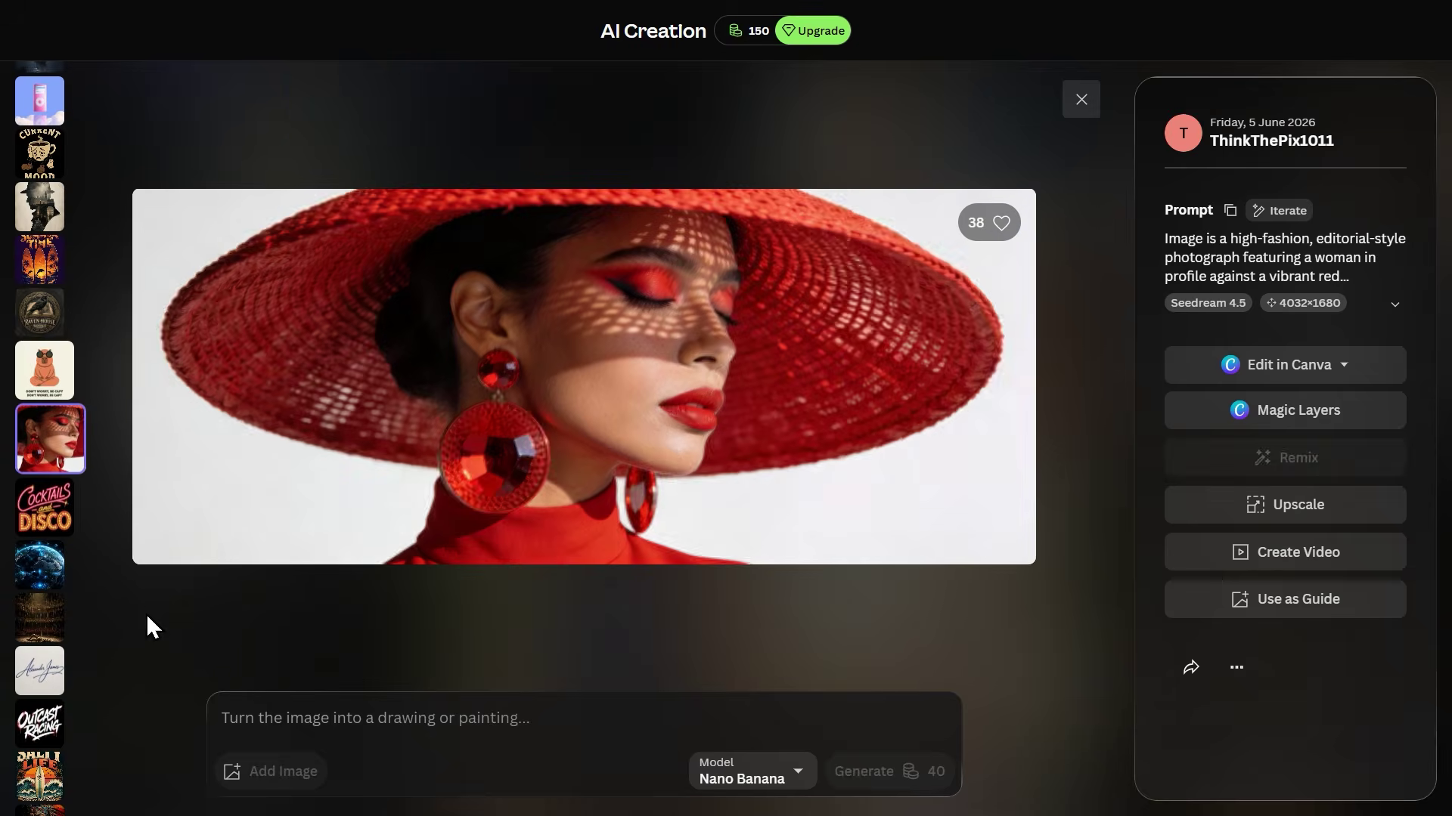
pyautogui.click(1081, 99)
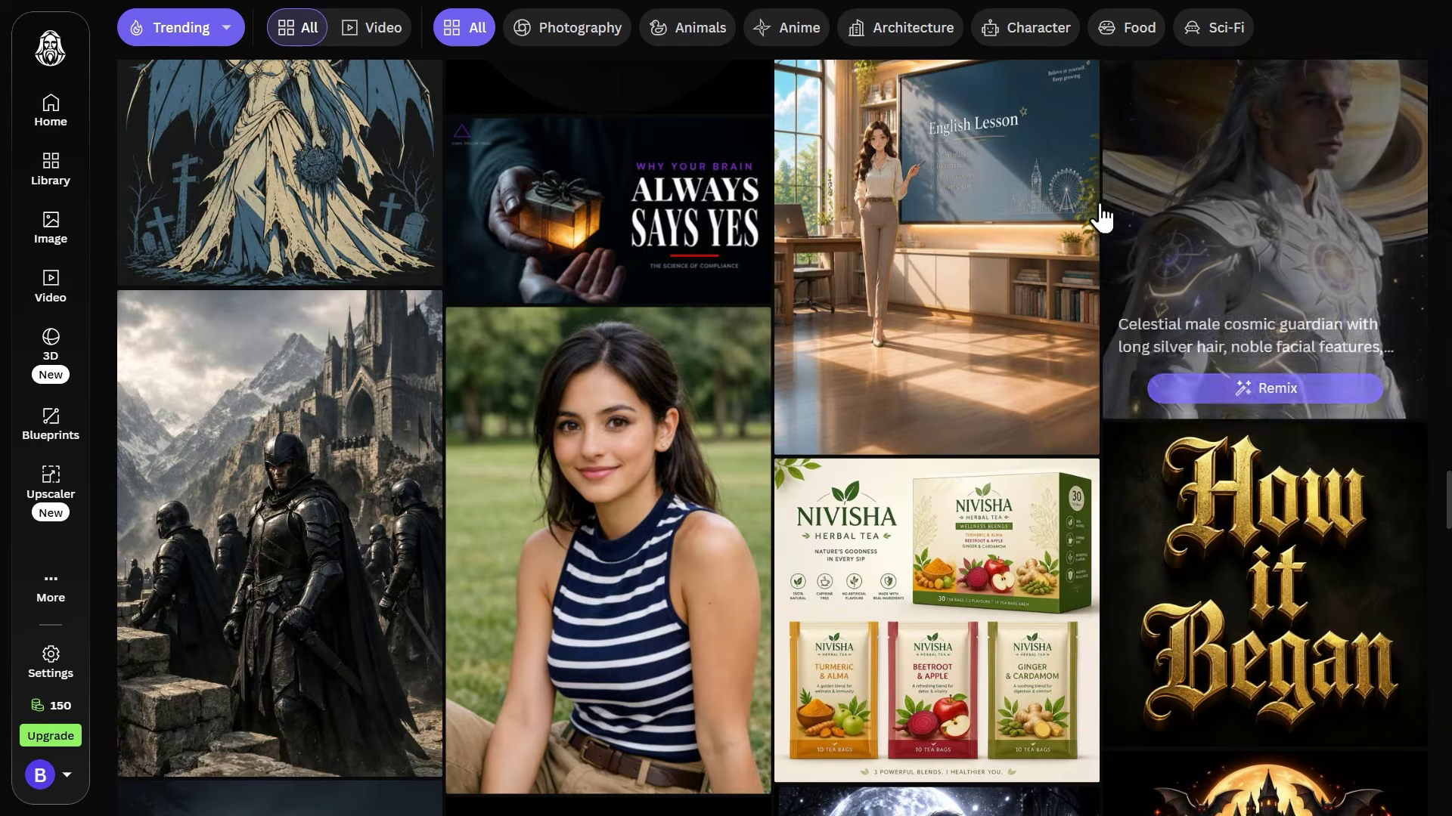
# Go back up through the community gallery to the prompt area at the start of the home page.
pyautogui.scroll(15, 1093, 194)
pyautogui.scroll(20, 1070, 401)
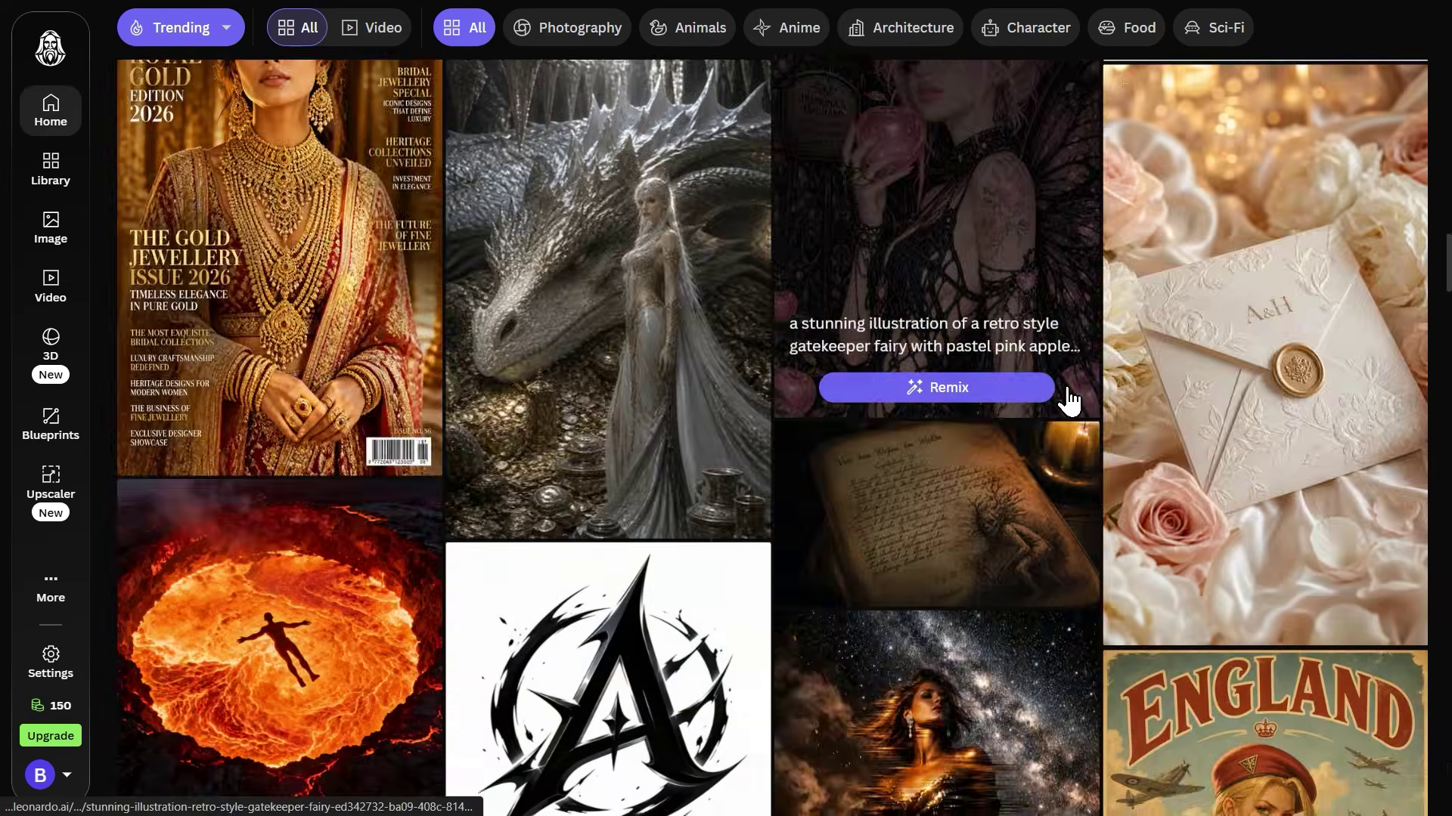
pyautogui.scroll(8, 998, 390)
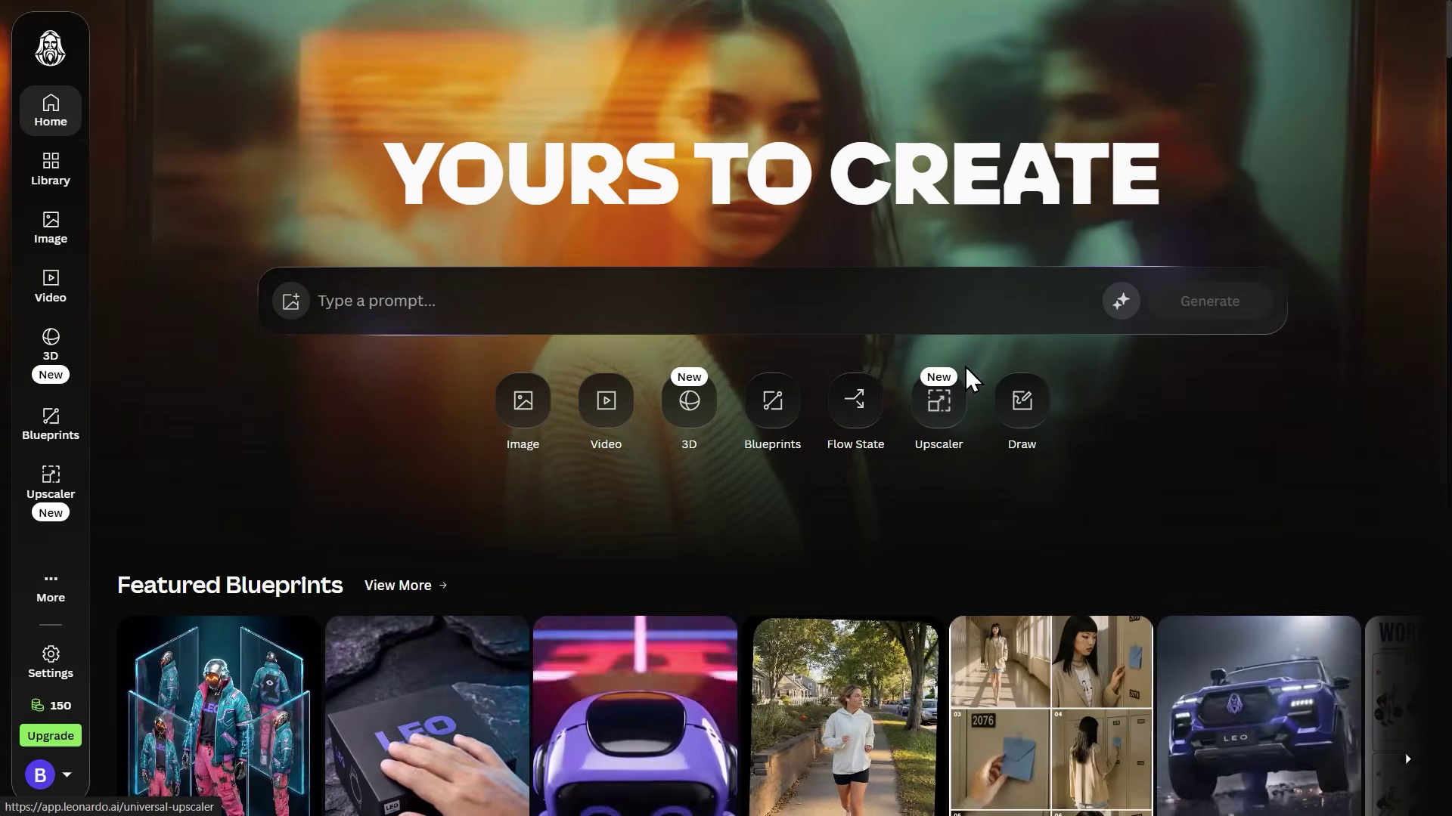